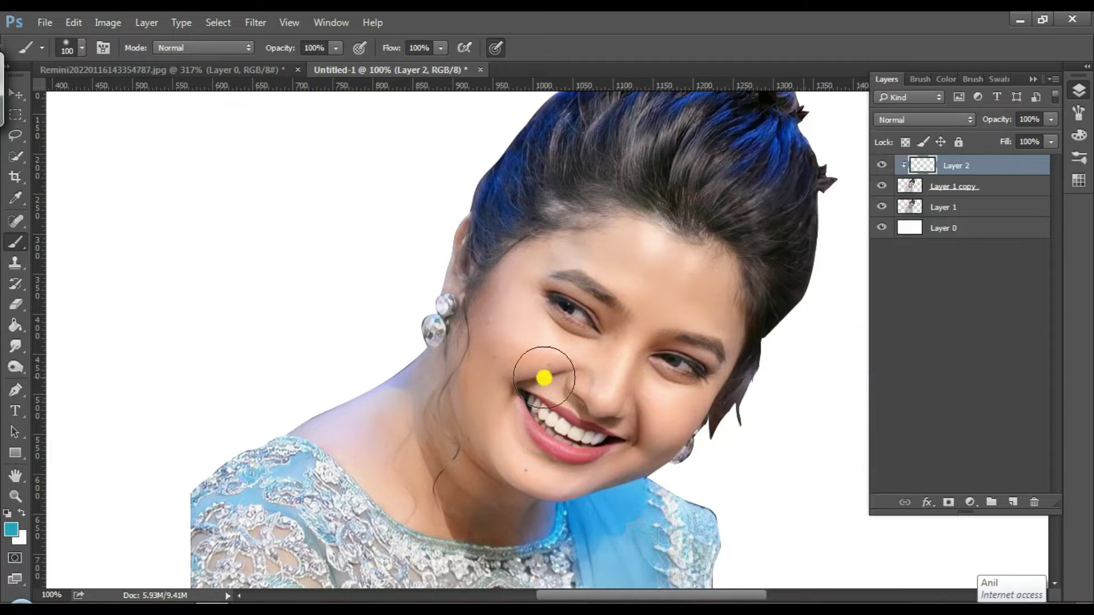
- Set Layer 2's blending mode to Soft Light and paint blue over the bun and the outer hair
{"action": "left_click", "coordinate": [927, 120]}
{"action": "left_click", "coordinate": [898, 287]}
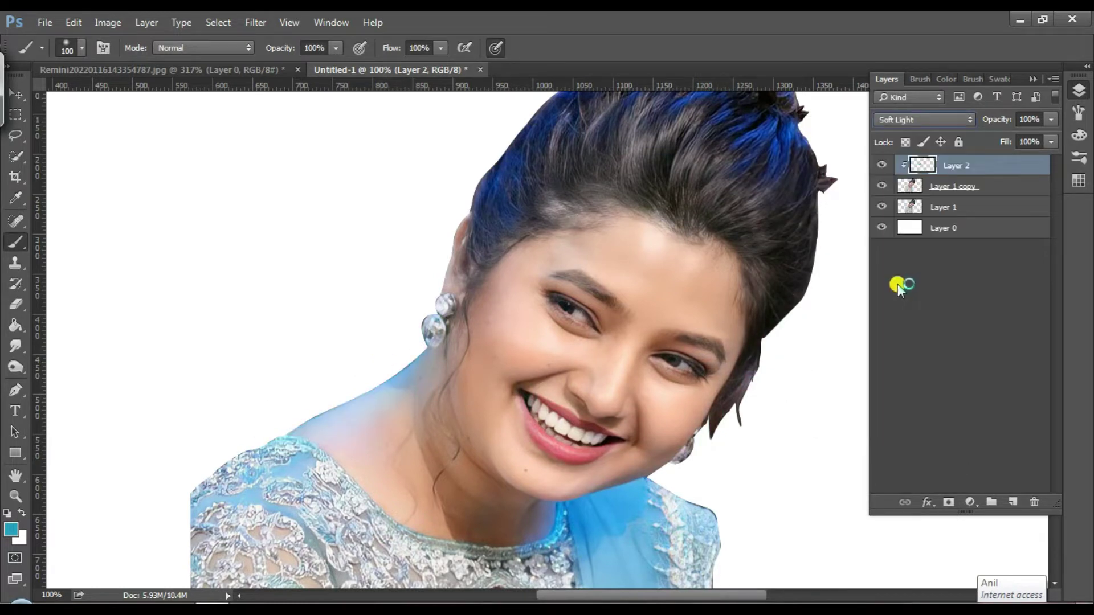
{"action": "left_click", "coordinate": [15, 496]}
{"action": "left_click", "coordinate": [12, 526]}
{"action": "left_click_drag", "start_coordinate": [484, 102], "coordinate": [152, 84]}
{"action": "mouse_move", "coordinate": [224, 300]}
{"action": "left_mouse_down"}
{"action": "mouse_move", "coordinate": [230, 326]}
{"action": "mouse_move", "coordinate": [239, 192]}
{"action": "left_mouse_up"}
{"action": "left_click", "coordinate": [157, 139]}
{"action": "left_click", "coordinate": [341, 116]}
{"action": "scroll", "coordinate": [642, 225], "scroll_direction": "up", "scroll_amount": 5}
{"action": "left_click", "coordinate": [15, 242]}
{"action": "mouse_move", "coordinate": [806, 237]}
{"action": "left_mouse_down"}
{"action": "mouse_move", "coordinate": [679, 105]}
{"action": "mouse_move", "coordinate": [788, 187]}
{"action": "mouse_move", "coordinate": [481, 289]}
{"action": "mouse_move", "coordinate": [714, 147]}
{"action": "left_mouse_up"}
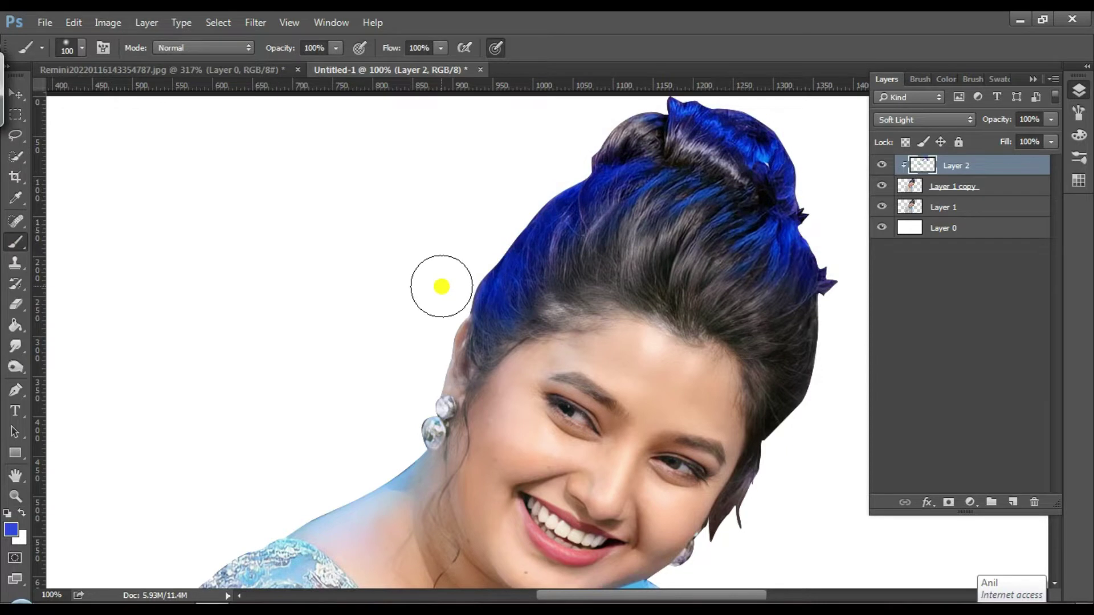
{"action": "scroll", "coordinate": [410, 313], "scroll_direction": "down", "scroll_amount": 2}
{"action": "left_click", "coordinate": [11, 530]}
{"action": "mouse_move", "coordinate": [611, 116]}
{"action": "left_mouse_down"}
{"action": "mouse_move", "coordinate": [421, 108]}
{"action": "mouse_move", "coordinate": [396, 173]}
{"action": "left_mouse_up"}
{"action": "left_click", "coordinate": [506, 170]}
- Set the brush flow to 47% and paint a pink blush over the cheeks
{"action": "left_click_drag", "start_coordinate": [391, 52], "coordinate": [373, 54]}
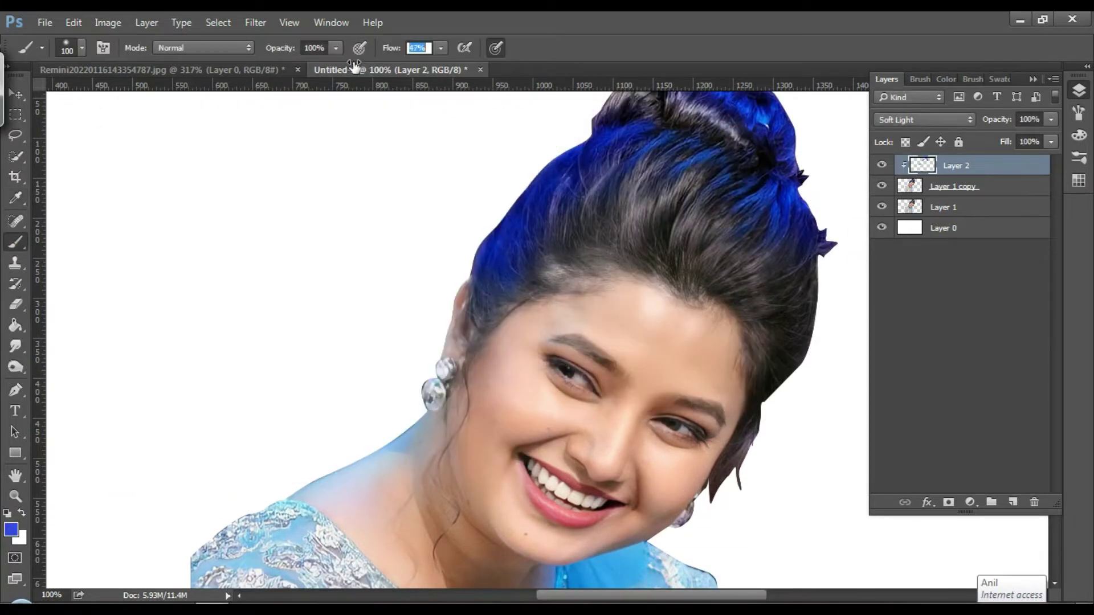
{"action": "left_click", "coordinate": [11, 530]}
{"action": "left_click", "coordinate": [344, 356]}
{"action": "left_click", "coordinate": [344, 381]}
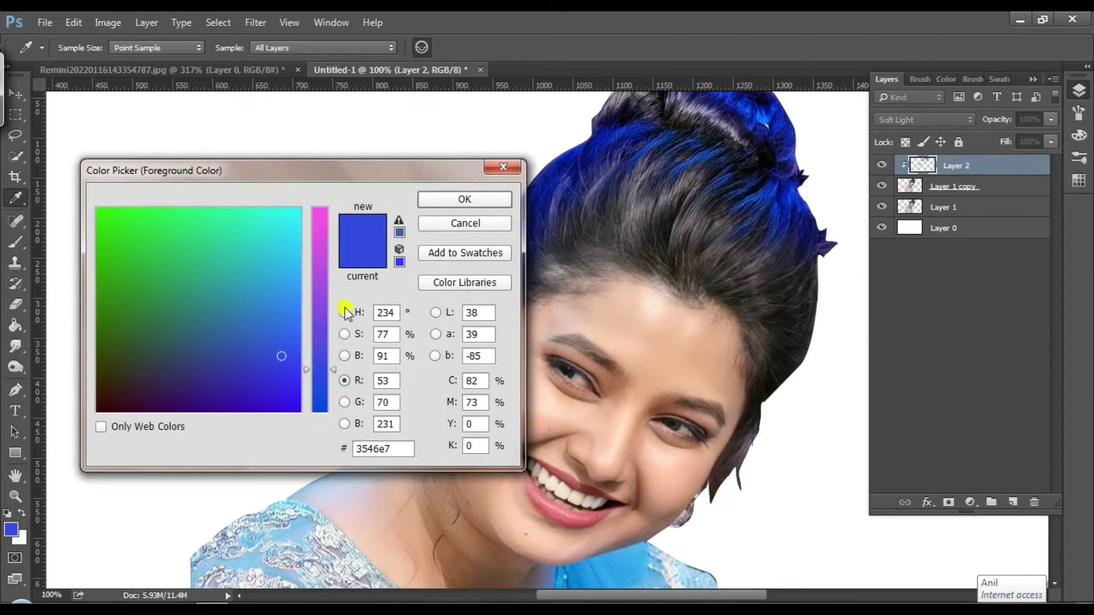
{"action": "left_click_drag", "start_coordinate": [320, 239], "coordinate": [319, 207]}
{"action": "mouse_move", "coordinate": [276, 347]}
{"action": "left_mouse_down"}
{"action": "mouse_move", "coordinate": [286, 286]}
{"action": "mouse_move", "coordinate": [246, 291]}
{"action": "left_mouse_up"}
{"action": "left_click", "coordinate": [464, 200]}
{"action": "mouse_move", "coordinate": [535, 410]}
{"action": "left_mouse_down"}
{"action": "mouse_move", "coordinate": [502, 407]}
{"action": "mouse_move", "coordinate": [521, 342]}
{"action": "mouse_move", "coordinate": [557, 424]}
{"action": "mouse_move", "coordinate": [501, 493]}
{"action": "mouse_move", "coordinate": [677, 481]}
{"action": "mouse_move", "coordinate": [606, 431]}
{"action": "left_mouse_up"}
{"action": "scroll", "coordinate": [472, 416], "scroll_direction": "down", "scroll_amount": 2}
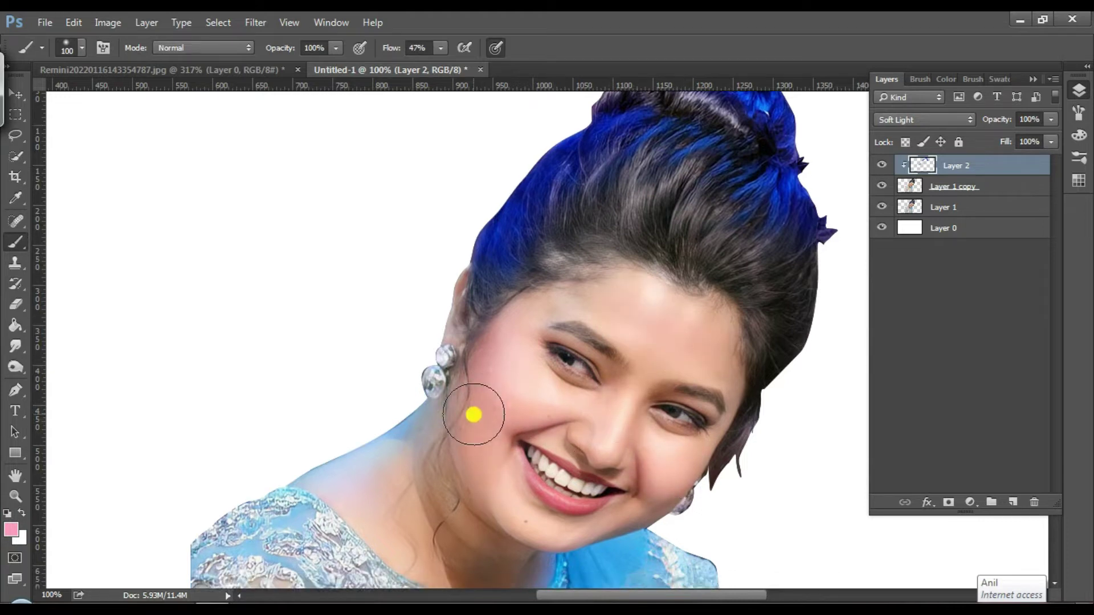
- Paint the lower lip red with a soft brush of about 35 px
{"action": "left_click", "coordinate": [15, 497]}
{"action": "left_click", "coordinate": [603, 453]}
{"action": "scroll", "coordinate": [620, 413], "scroll_direction": "down", "scroll_amount": 1}
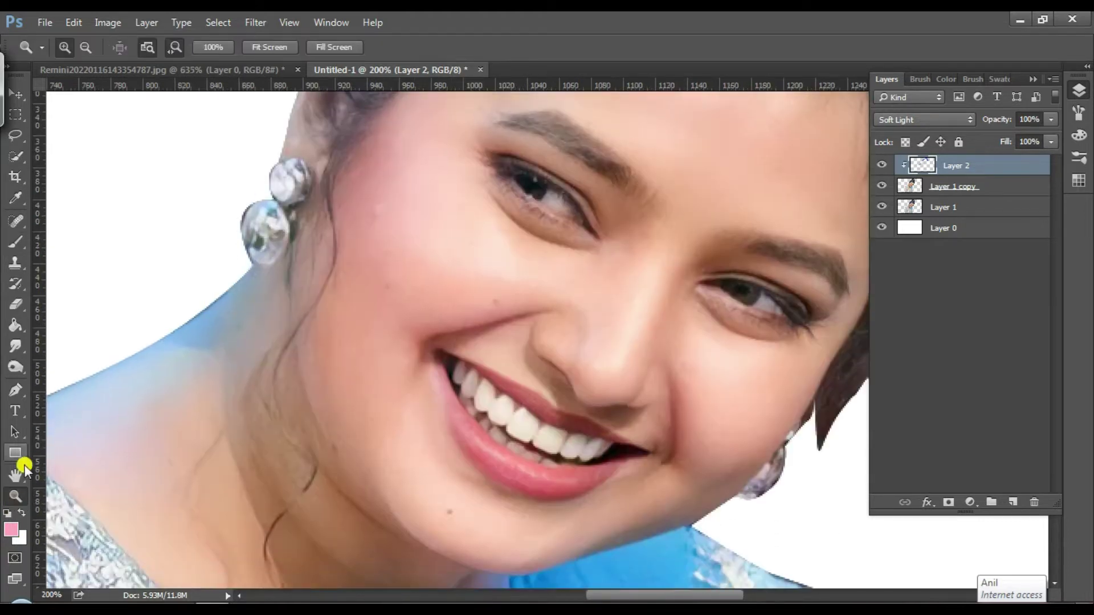
{"action": "left_click", "coordinate": [15, 242]}
{"action": "left_click", "coordinate": [11, 529]}
{"action": "left_click", "coordinate": [503, 168]}
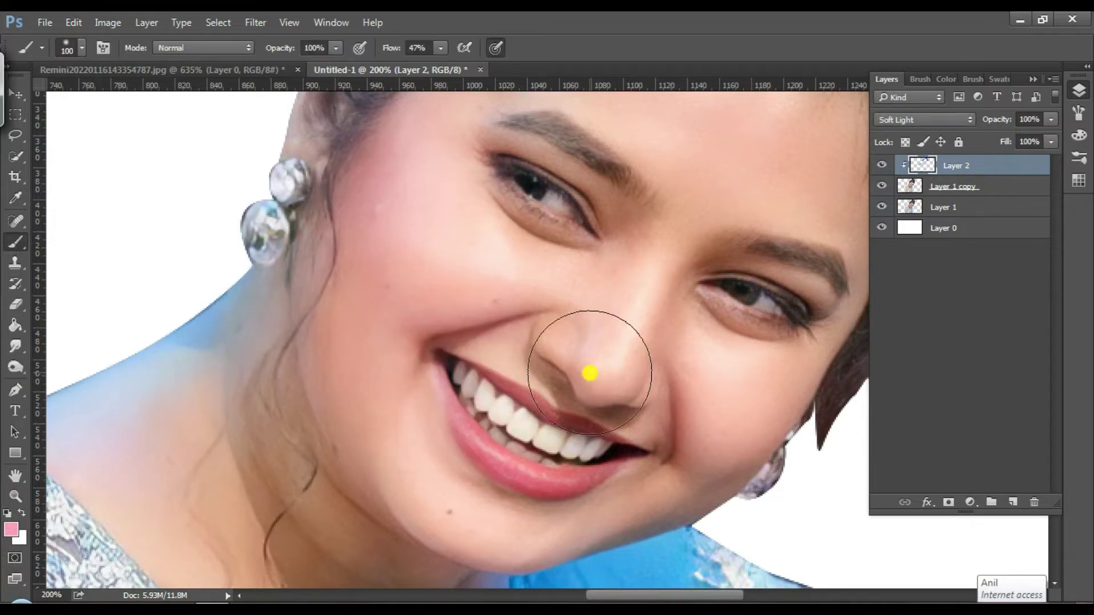
{"action": "left_click", "coordinate": [11, 528]}
{"action": "mouse_move", "coordinate": [229, 362]}
{"action": "left_mouse_down"}
{"action": "mouse_move", "coordinate": [85, 351]}
{"action": "mouse_move", "coordinate": [81, 406]}
{"action": "left_mouse_up"}
{"action": "left_click", "coordinate": [465, 199]}
{"action": "right_click", "coordinate": [455, 378]}
{"action": "left_click_drag", "start_coordinate": [568, 395], "coordinate": [556, 396]}
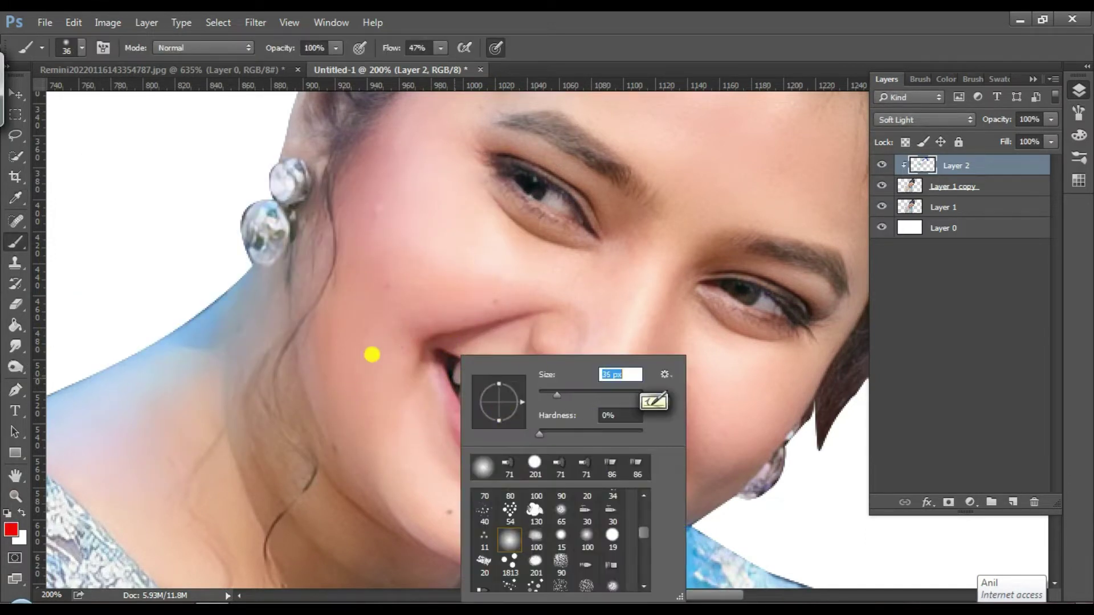
{"action": "left_click", "coordinate": [373, 355]}
{"action": "mouse_move", "coordinate": [593, 478]}
{"action": "left_mouse_down"}
{"action": "mouse_move", "coordinate": [497, 460]}
{"action": "mouse_move", "coordinate": [454, 403]}
{"action": "mouse_move", "coordinate": [613, 437]}
{"action": "mouse_move", "coordinate": [486, 395]}
{"action": "left_mouse_up"}
- Reduce the brush size to 16 px, paint the upper lip red and brush white over the teeth
{"action": "right_click", "coordinate": [395, 404]}
{"action": "type", "text": "16"}
{"action": "key", "text": "Return"}
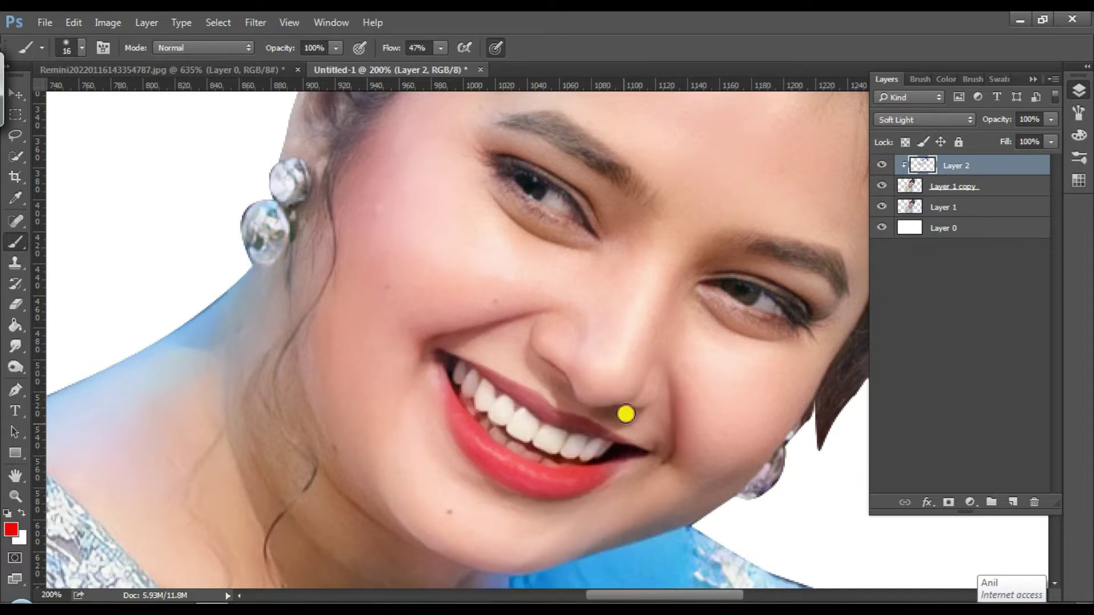
{"action": "left_click_drag", "start_coordinate": [575, 424], "coordinate": [493, 377]}
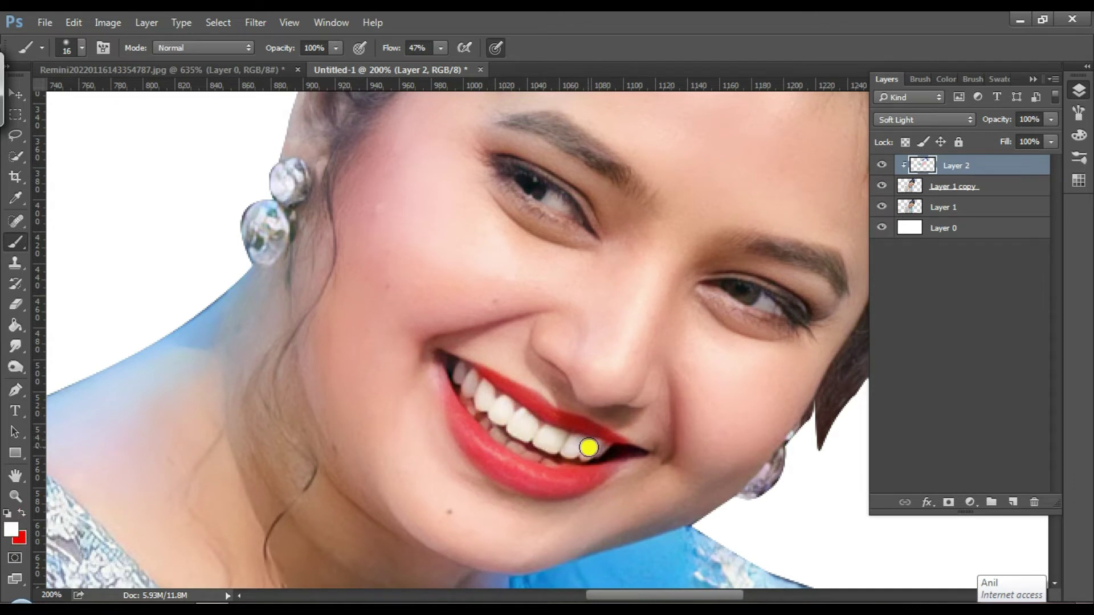
{"action": "scroll", "coordinate": [465, 391], "scroll_direction": "up", "scroll_amount": 3}
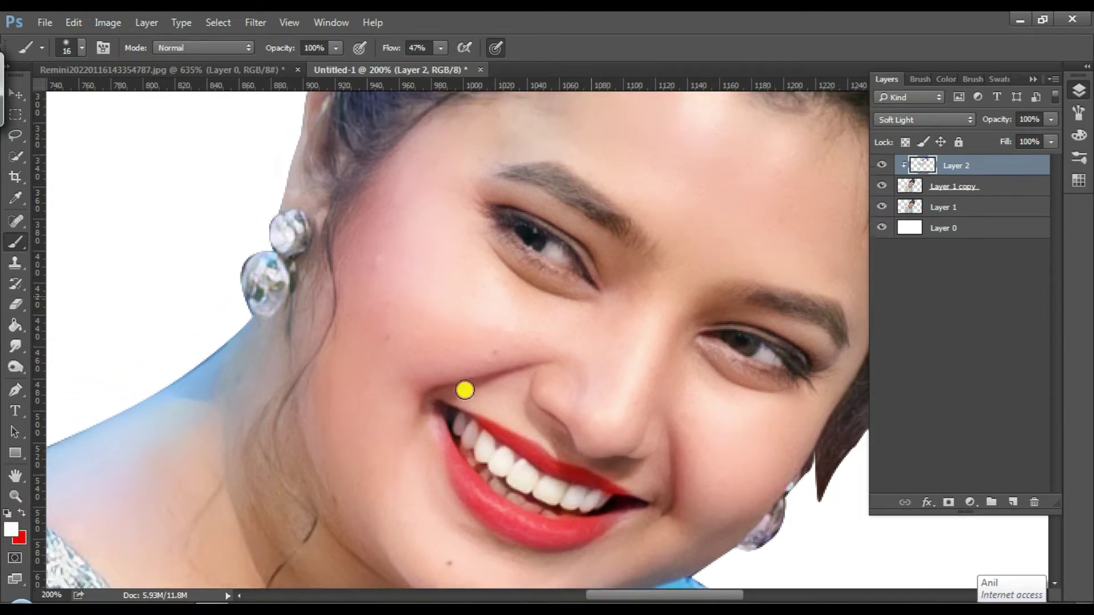
{"action": "scroll", "coordinate": [706, 128], "scroll_direction": "up", "scroll_amount": 2}
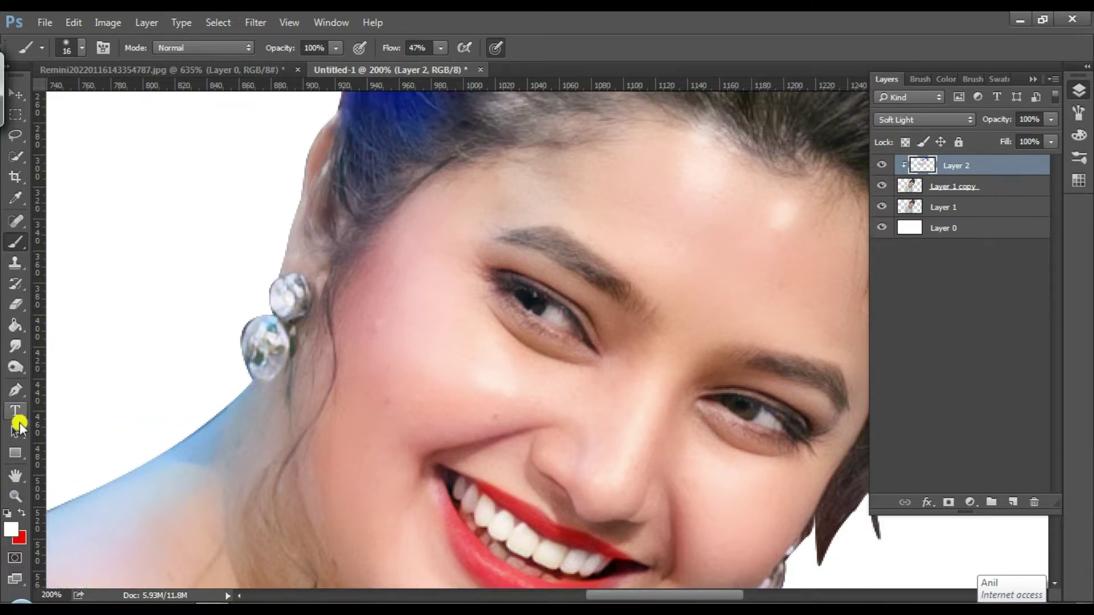
- Merge Layer 2 down into Layer 1 copy and toggle the merged layer's visibility to compare the retouching
{"action": "left_click", "coordinate": [15, 496]}
{"action": "right_click", "coordinate": [401, 350]}
{"action": "left_click", "coordinate": [429, 359]}
{"action": "right_click", "coordinate": [982, 171]}
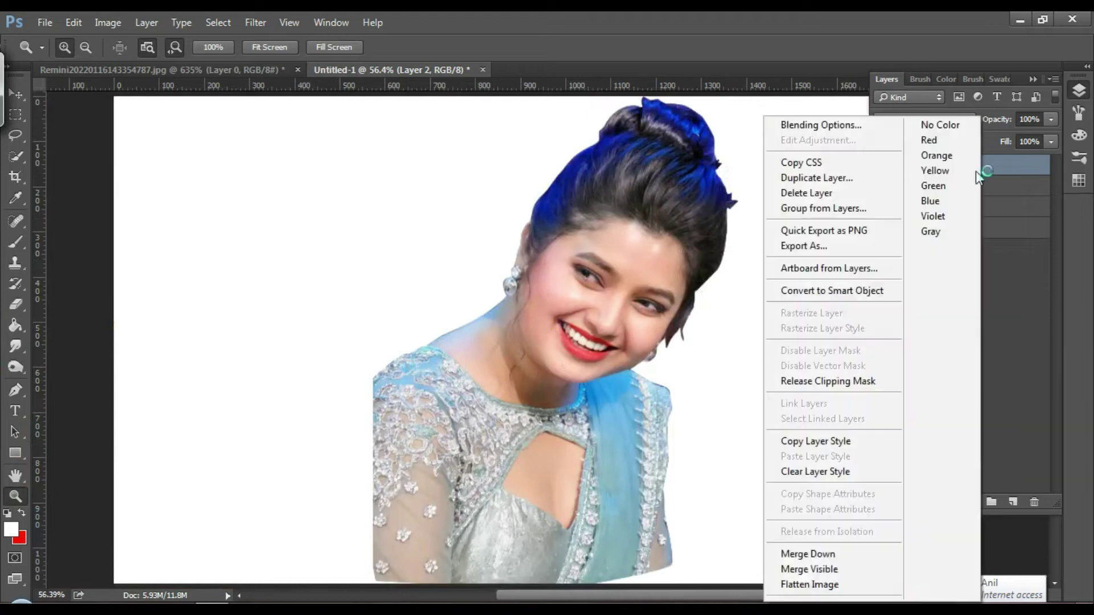
{"action": "left_click", "coordinate": [806, 555]}
{"action": "left_click", "coordinate": [883, 165]}
{"action": "left_click", "coordinate": [883, 165]}
{"action": "left_click", "coordinate": [885, 165]}
- Sharpen Layer 1 copy with Unsharp Mask at 244% amount, 0.5 px radius and threshold 0
{"action": "left_click", "coordinate": [633, 316]}
{"action": "left_click", "coordinate": [632, 317]}
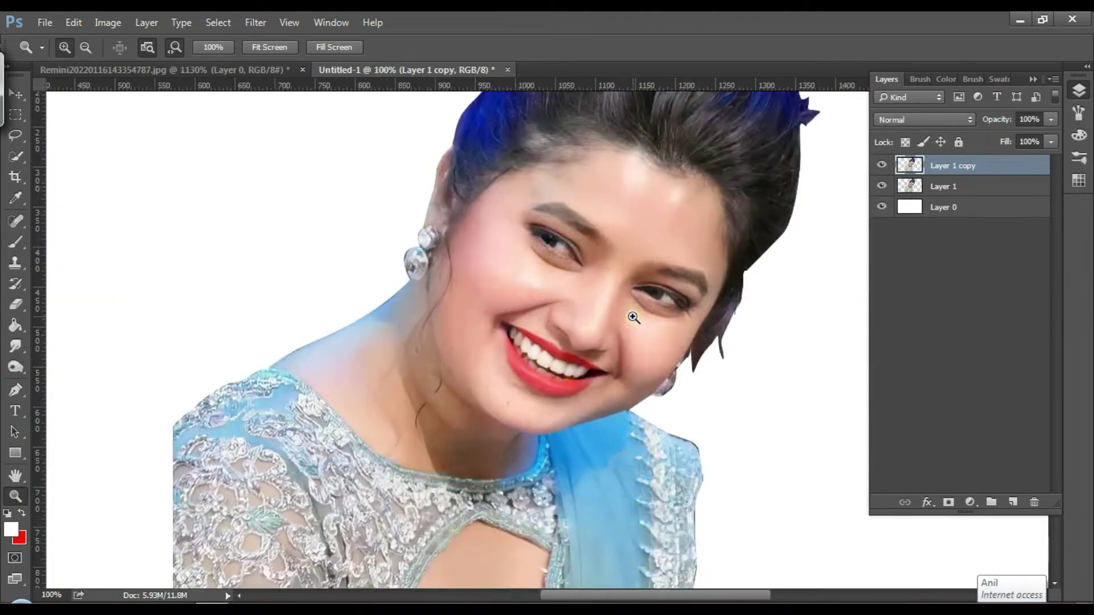
{"action": "left_click", "coordinate": [632, 317]}
{"action": "scroll", "coordinate": [634, 317], "scroll_direction": "up", "scroll_amount": 5}
{"action": "scroll", "coordinate": [632, 318], "scroll_direction": "down", "scroll_amount": 3}
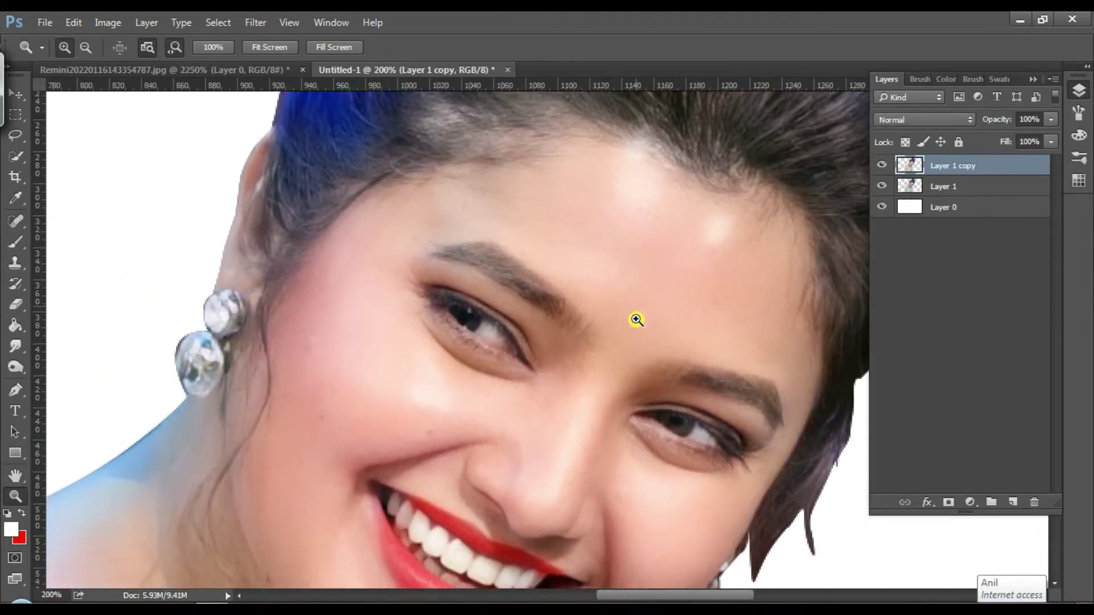
{"action": "left_click", "coordinate": [257, 20]}
{"action": "mouse_move", "coordinate": [343, 322]}
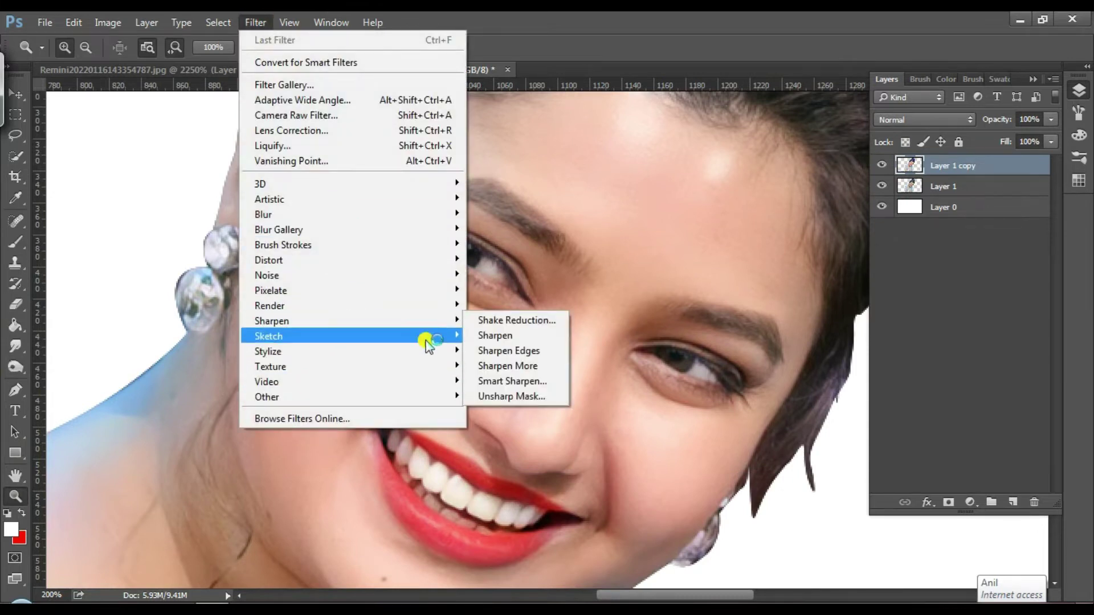
{"action": "left_click", "coordinate": [504, 395]}
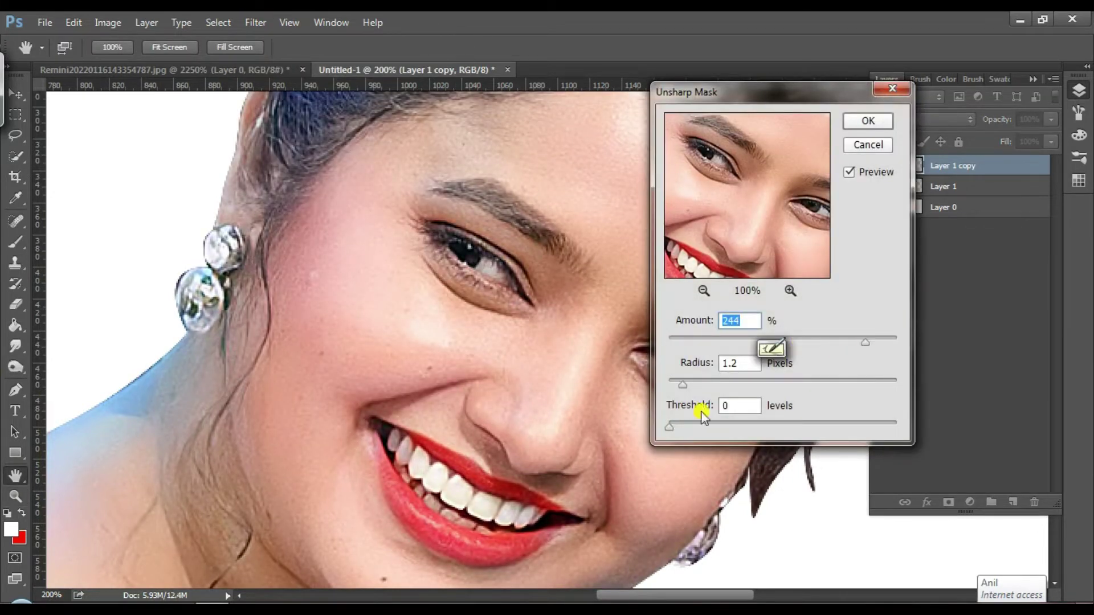
{"action": "left_click_drag", "start_coordinate": [672, 390], "coordinate": [685, 393]}
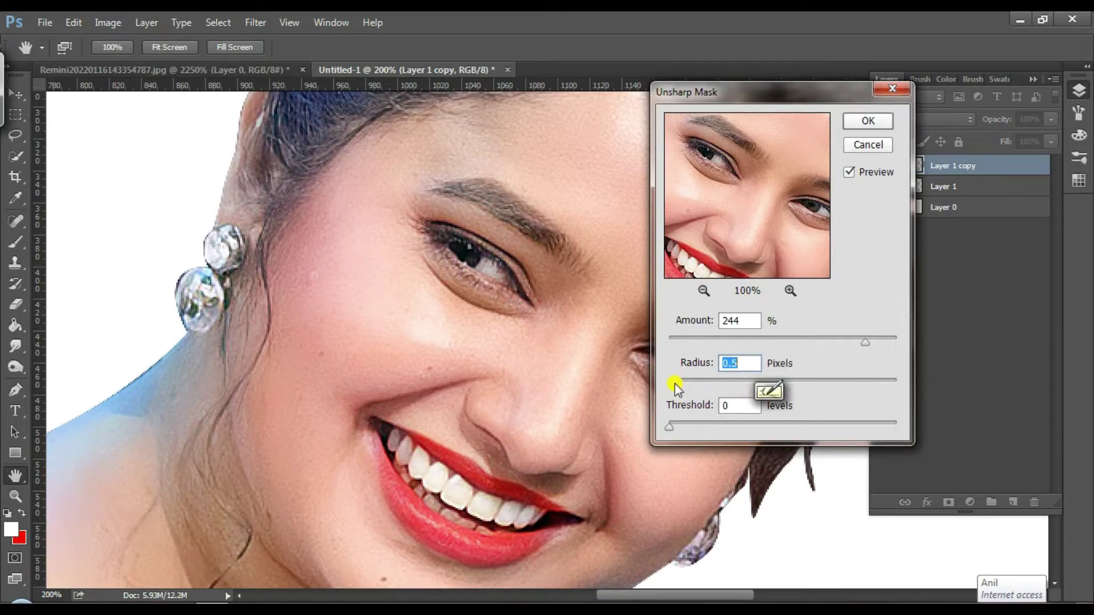
{"action": "key", "text": "z"}
{"action": "left_click", "coordinate": [868, 121]}
{"action": "scroll", "coordinate": [522, 344], "scroll_direction": "down", "scroll_amount": 2}
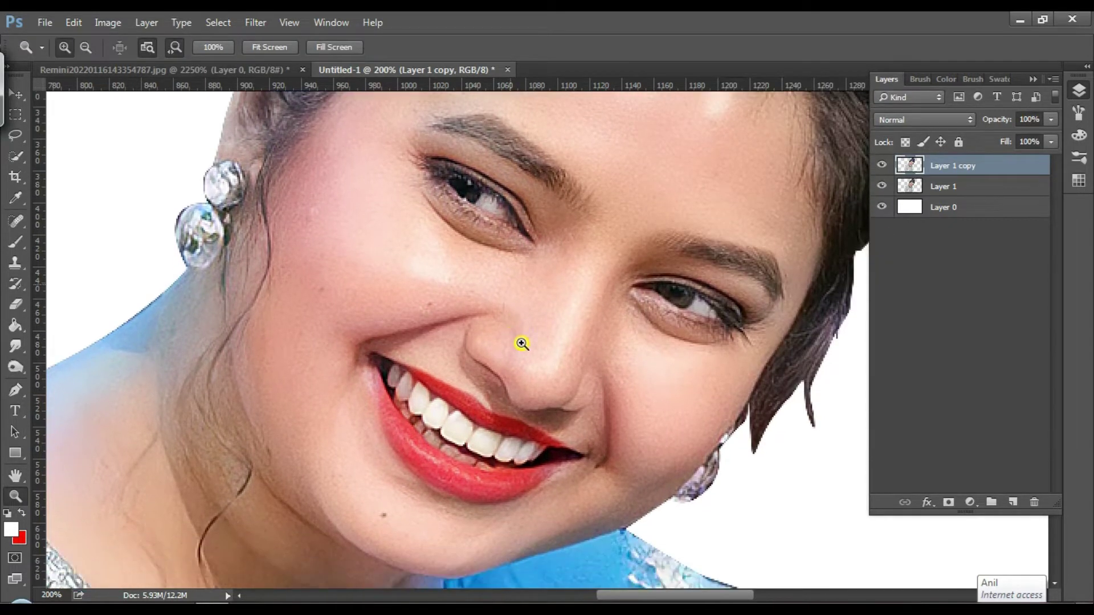
- Add a dark navy blue Solid Color fill layer directly above Layer 0 as the portrait's background
{"action": "right_click", "coordinate": [548, 303]}
{"action": "left_click", "coordinate": [582, 313]}
{"action": "left_click", "coordinate": [1079, 90]}
{"action": "left_click", "coordinate": [1079, 92]}
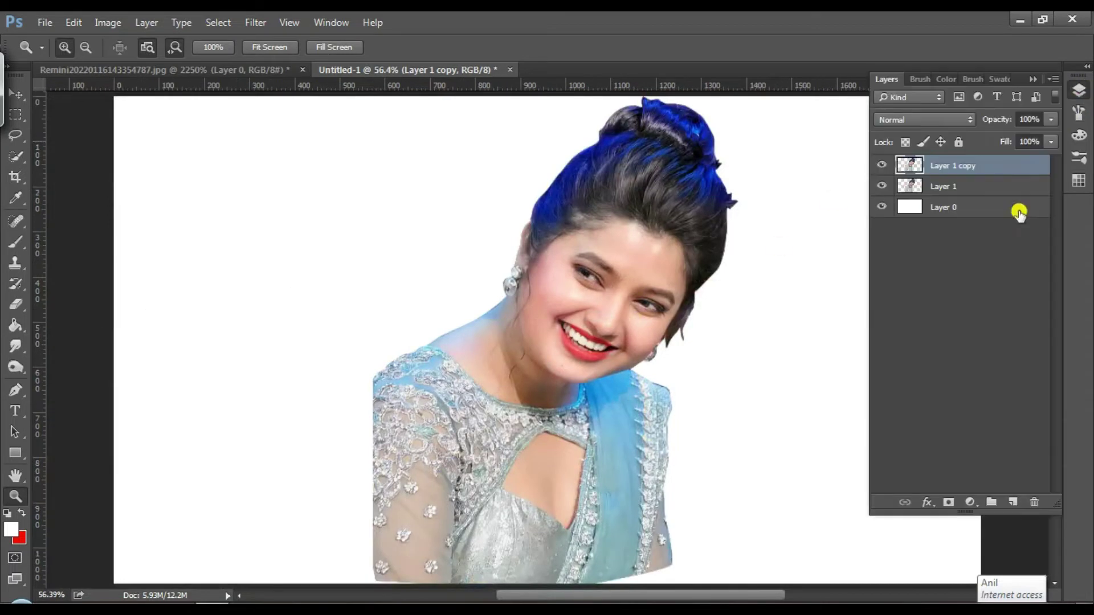
{"action": "left_click", "coordinate": [1014, 209]}
{"action": "left_click", "coordinate": [970, 502]}
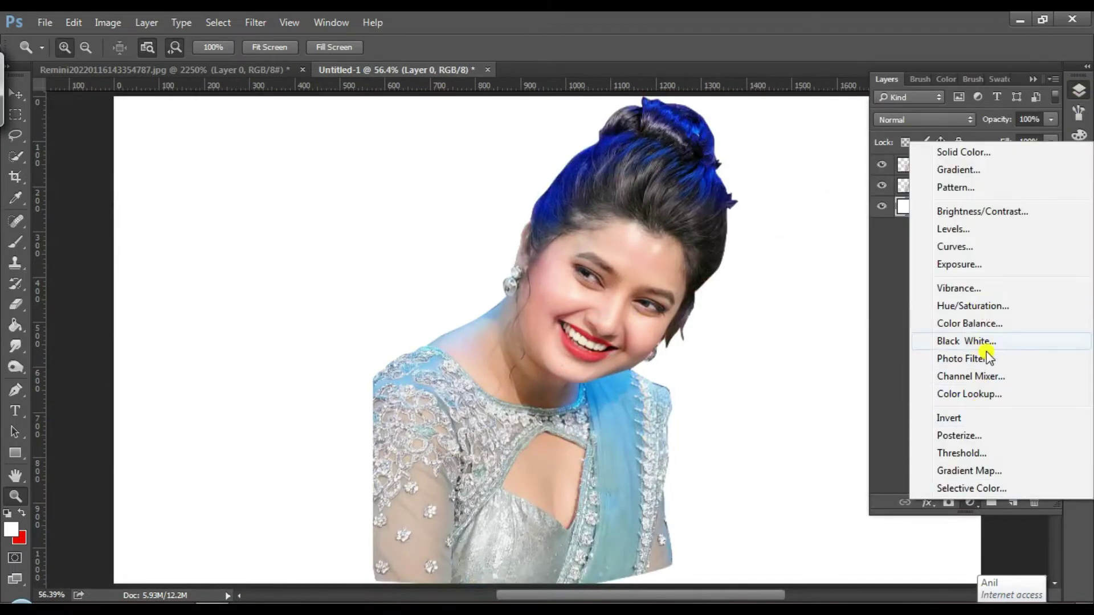
{"action": "left_click", "coordinate": [963, 152]}
{"action": "left_click", "coordinate": [264, 298]}
{"action": "left_click", "coordinate": [320, 410]}
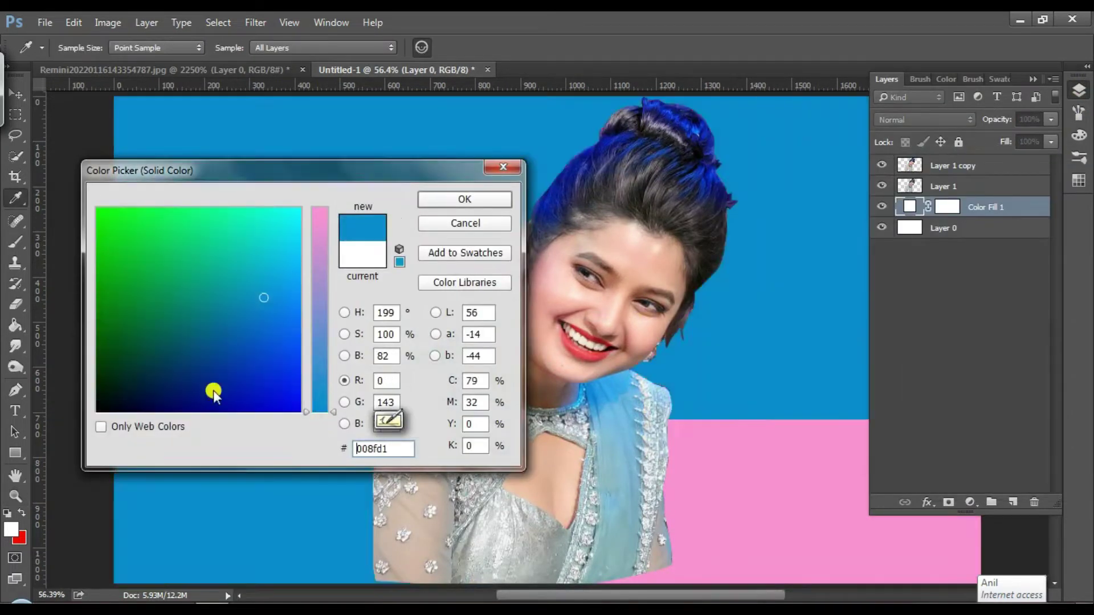
{"action": "left_click", "coordinate": [157, 381]}
{"action": "left_click", "coordinate": [146, 391]}
{"action": "left_click", "coordinate": [465, 199]}
{"action": "key", "text": "z"}
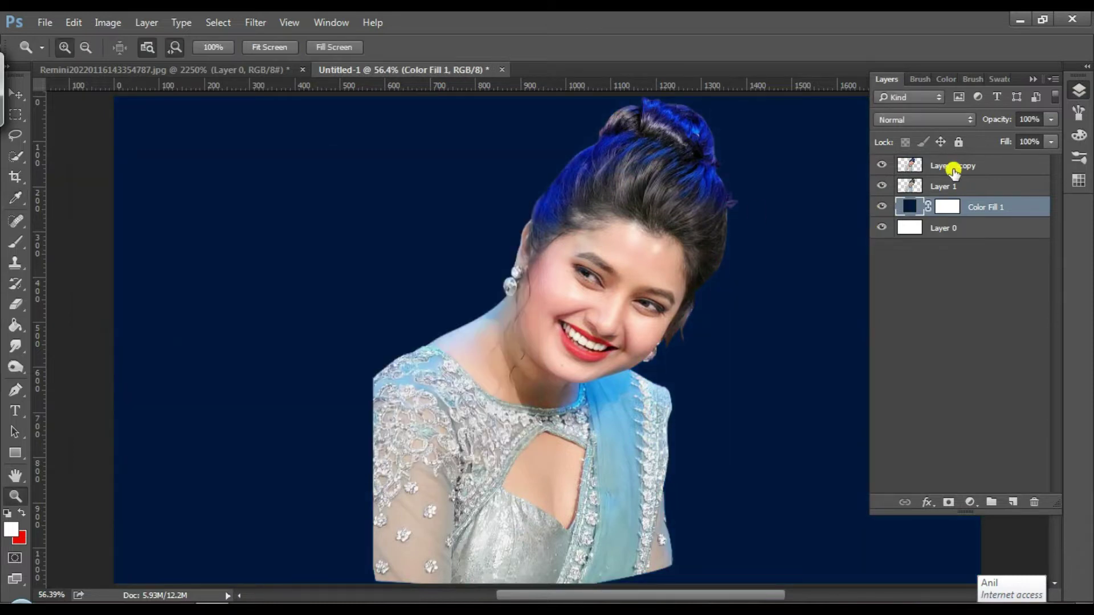
- Select Layer 1 copy and set up the Smudge tool with an irregular 34 px brush tip for the face
{"action": "left_click", "coordinate": [952, 166]}
{"action": "left_click", "coordinate": [632, 289]}
{"action": "left_click", "coordinate": [631, 289]}
{"action": "scroll", "coordinate": [632, 301], "scroll_direction": "down", "scroll_amount": 5}
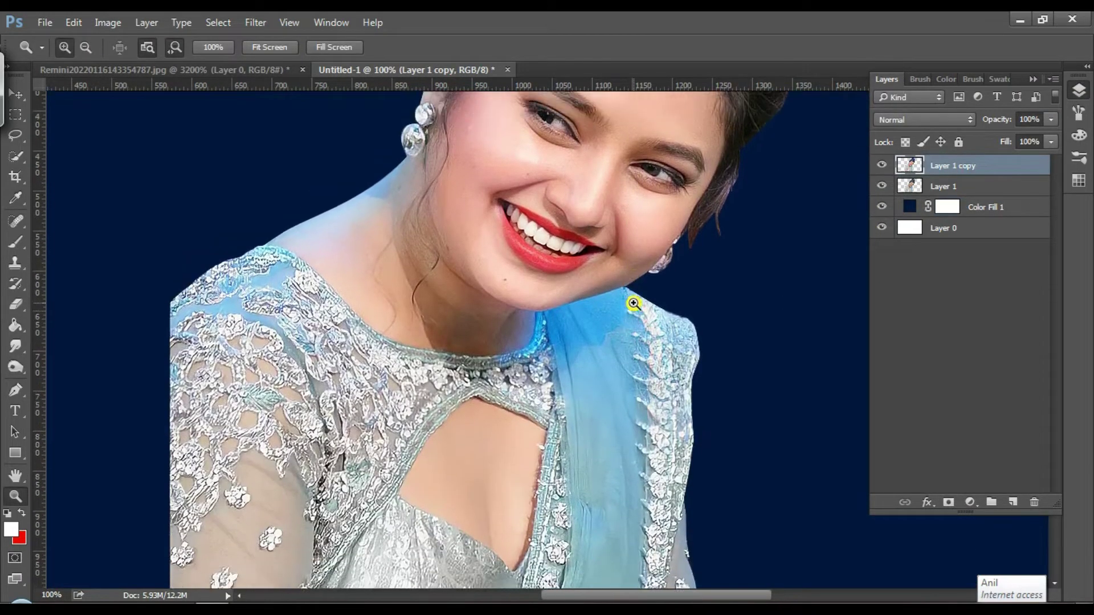
{"action": "scroll", "coordinate": [633, 302], "scroll_direction": "up", "scroll_amount": 4}
{"action": "scroll", "coordinate": [632, 303], "scroll_direction": "up", "scroll_amount": 1}
{"action": "left_click", "coordinate": [631, 303]}
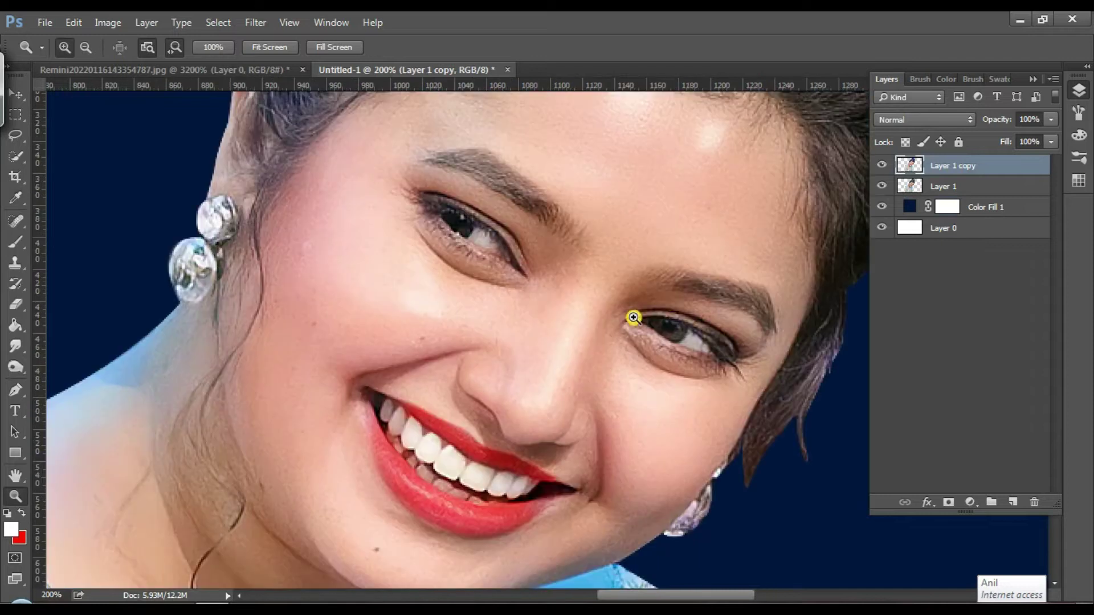
{"action": "left_click", "coordinate": [1077, 90]}
{"action": "left_click", "coordinate": [16, 346]}
{"action": "right_click", "coordinate": [348, 356]}
{"action": "scroll", "coordinate": [425, 517], "scroll_direction": "down", "scroll_amount": 6}
{"action": "scroll", "coordinate": [428, 519], "scroll_direction": "up", "scroll_amount": 5}
{"action": "left_click", "coordinate": [423, 524]}
{"action": "left_click_drag", "start_coordinate": [476, 392], "coordinate": [444, 392]}
{"action": "left_click", "coordinate": [374, 298]}
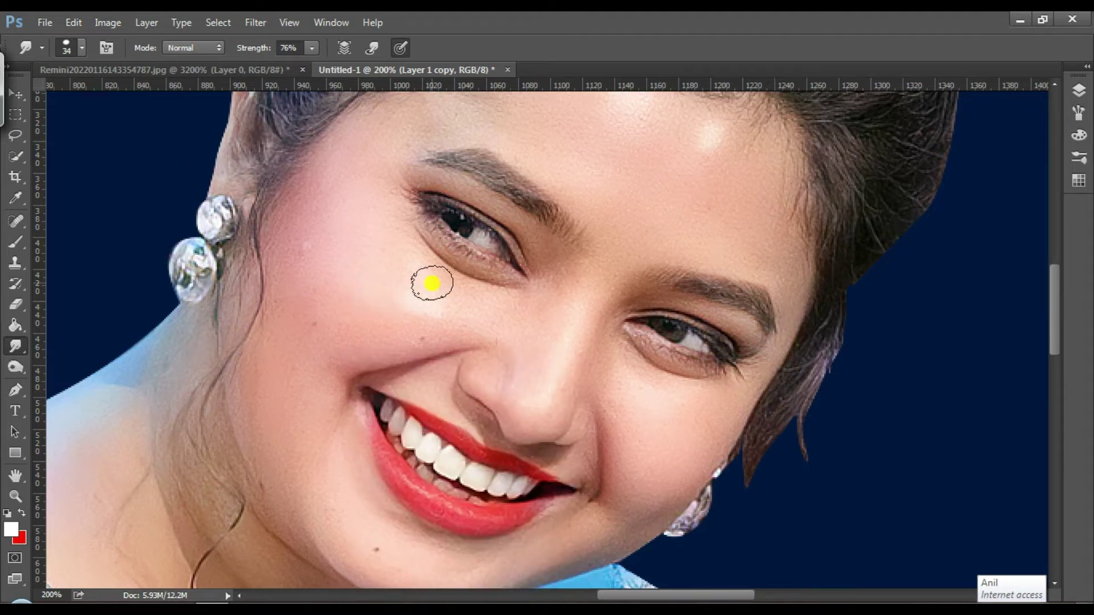
- Set the smudge strength to 63% and smooth the skin along the nose bridge with a 15 to 20 px tip
{"action": "key", "text": "ctrl+plus"}
{"action": "key", "text": "ctrl+minus"}
{"action": "key", "text": "ctrl+plus"}
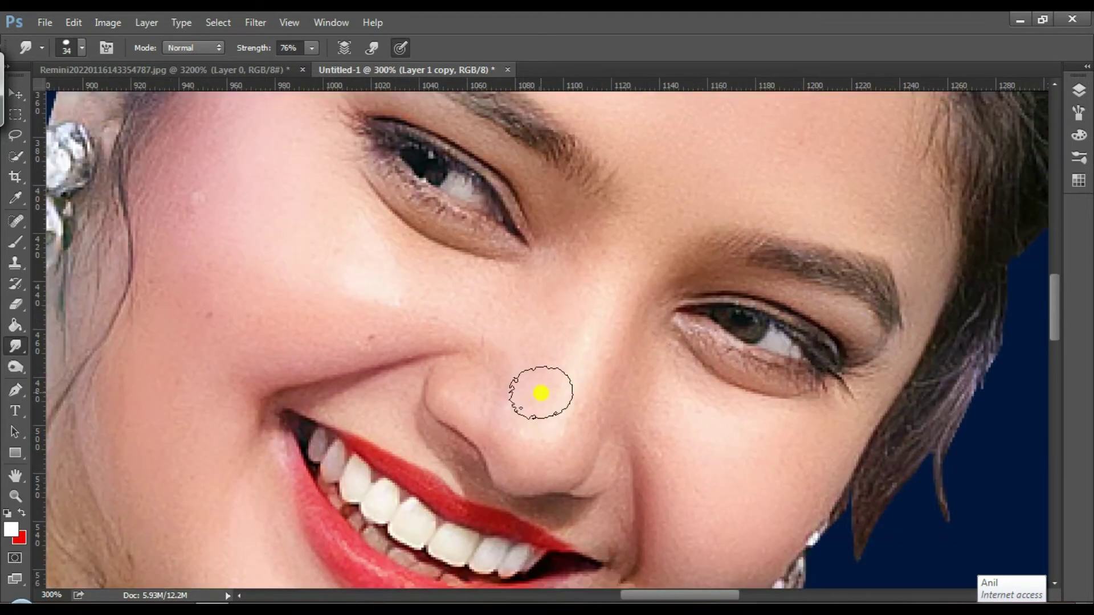
{"action": "key", "text": "bracketleft"}
{"action": "key", "text": "bracketleft"}
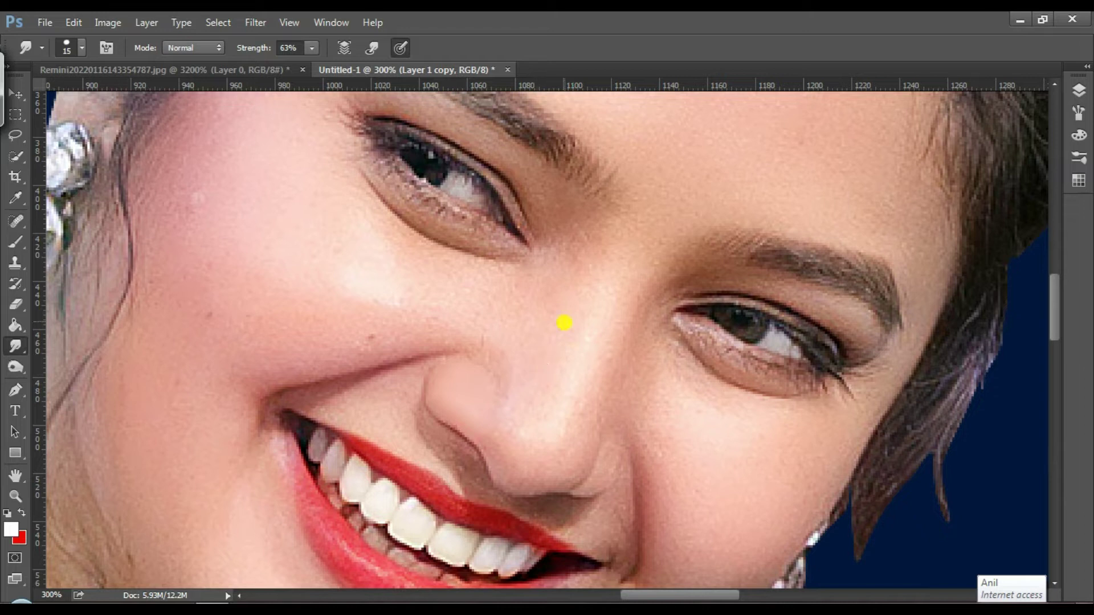
{"action": "key", "text": "bracketright"}
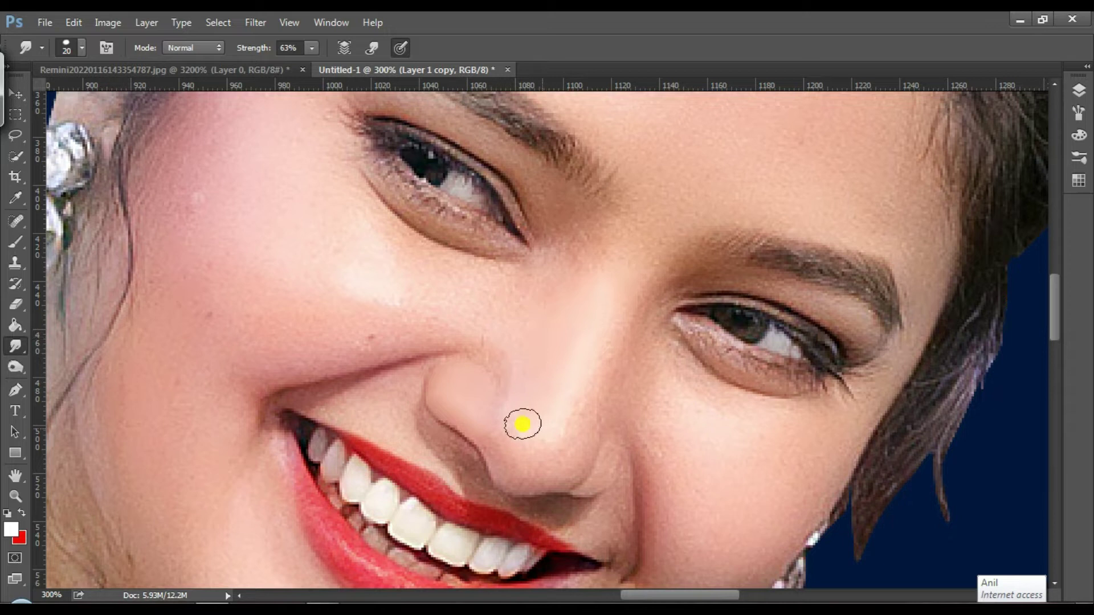
{"action": "key", "text": "]"}
{"action": "key", "text": "["}
{"action": "left_click", "coordinate": [596, 395]}
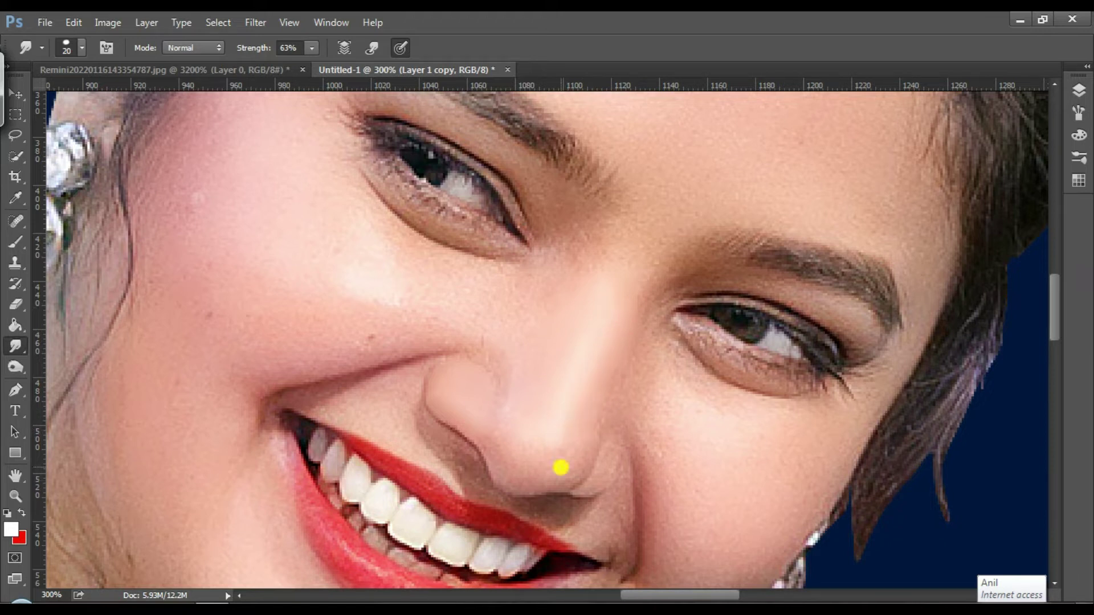
- Smudge the skin at the nose tip and nostril edge, reducing the brush size to 10 px
{"action": "key", "text": "bracketleft"}
{"action": "mouse_move", "coordinate": [524, 472]}
{"action": "left_mouse_down"}
{"action": "mouse_move", "coordinate": [510, 459]}
{"action": "mouse_move", "coordinate": [514, 475]}
{"action": "left_mouse_up"}
{"action": "left_click_drag", "start_coordinate": [602, 458], "coordinate": [606, 469]}
{"action": "key", "text": "bracketleft"}
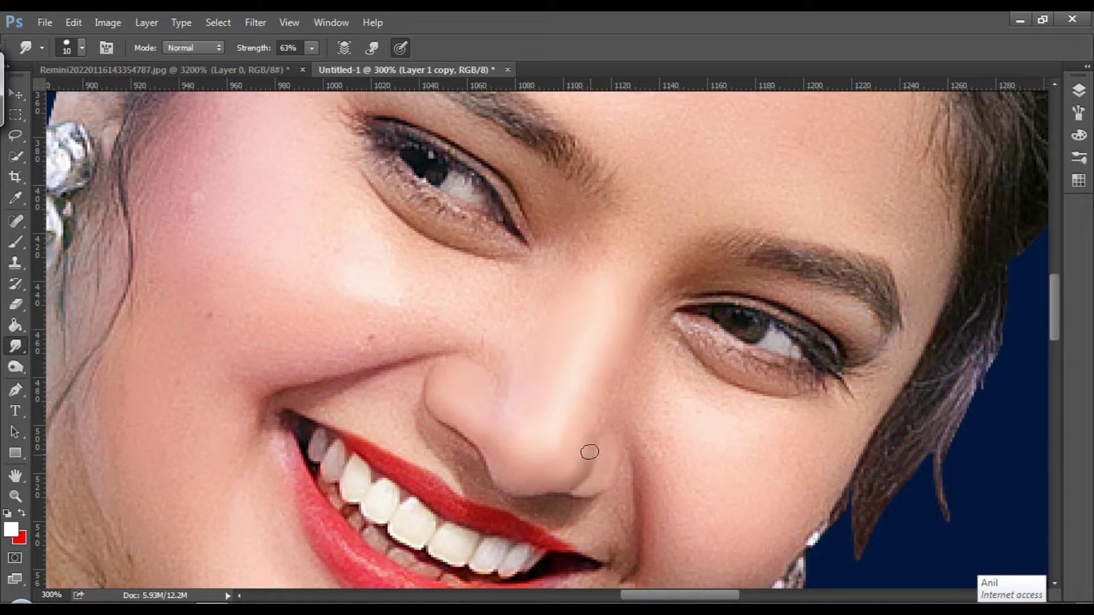
- Blend the side and lower part of the nose, alternating between 10 and 15 px smudge tips
{"action": "key", "text": "bracketright"}
{"action": "left_click_drag", "start_coordinate": [532, 452], "coordinate": [506, 447]}
{"action": "left_click", "coordinate": [486, 353]}
{"action": "key", "text": "bracketleft"}
{"action": "left_click", "coordinate": [491, 359]}
{"action": "key", "text": "bracketright"}
{"action": "left_click_drag", "start_coordinate": [521, 437], "coordinate": [515, 473]}
- Set the smudge strength to 72% and smooth the skin between the nose and upper lip with a 10 px tip
{"action": "key", "text": "bracketleft"}
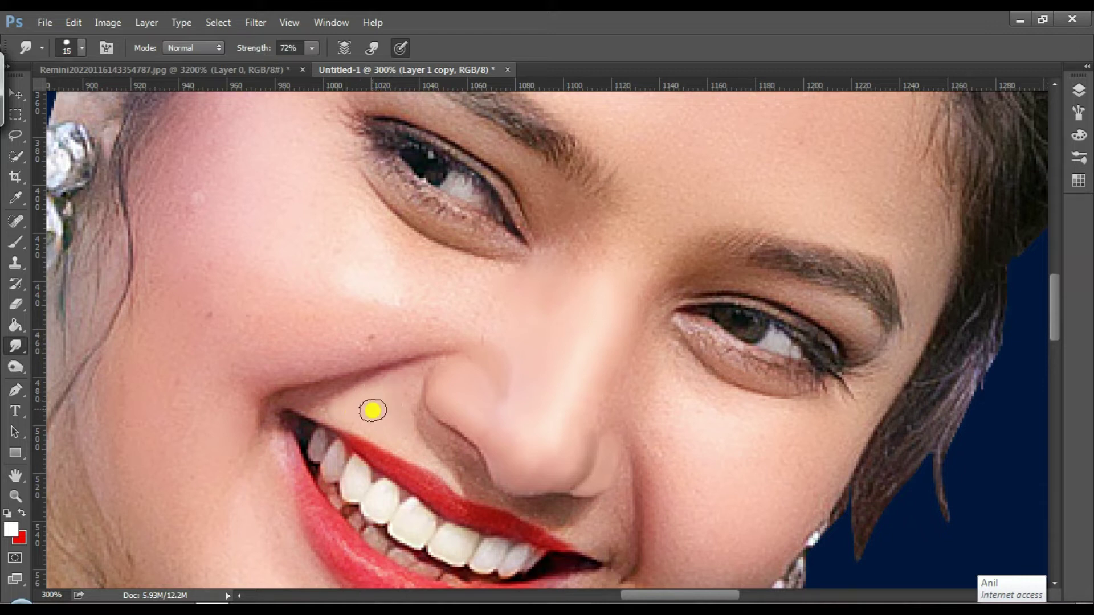
{"action": "key", "text": "bracketleft"}
{"action": "left_click_drag", "start_coordinate": [398, 437], "coordinate": [404, 400]}
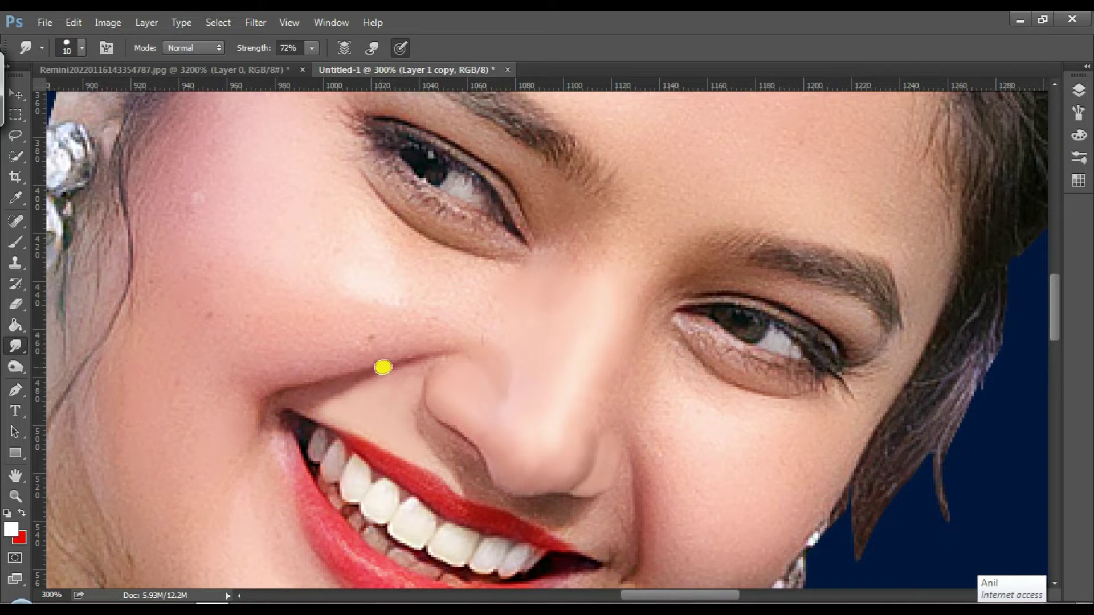
- Enlarge the smudge tip and smooth the cheek skin beside the mouth and above the smile line
{"action": "left_click", "coordinate": [191, 436]}
{"action": "key", "text": "bracketright"}
{"action": "key", "text": "bracketright"}
{"action": "key", "text": "bracketright"}
{"action": "key", "text": "bracketright"}
{"action": "key", "text": "bracketright"}
{"action": "mouse_move", "coordinate": [126, 413]}
{"action": "left_mouse_down"}
{"action": "mouse_move", "coordinate": [127, 449]}
{"action": "mouse_move", "coordinate": [114, 453]}
{"action": "left_mouse_up"}
{"action": "mouse_move", "coordinate": [114, 406]}
{"action": "left_mouse_down"}
{"action": "mouse_move", "coordinate": [159, 358]}
{"action": "mouse_move", "coordinate": [140, 405]}
{"action": "mouse_move", "coordinate": [191, 382]}
{"action": "mouse_move", "coordinate": [217, 418]}
{"action": "left_mouse_up"}
{"action": "mouse_move", "coordinate": [346, 326]}
{"action": "left_mouse_down"}
{"action": "mouse_move", "coordinate": [364, 342]}
{"action": "mouse_move", "coordinate": [281, 365]}
{"action": "left_mouse_up"}
- Reduce the smudge tip to 20 px and blend the skin from the mouth corner along the smile line toward the nose
{"action": "key", "text": "bracketleft"}
{"action": "key", "text": "bracketleft"}
{"action": "left_click_drag", "start_coordinate": [231, 409], "coordinate": [242, 411]}
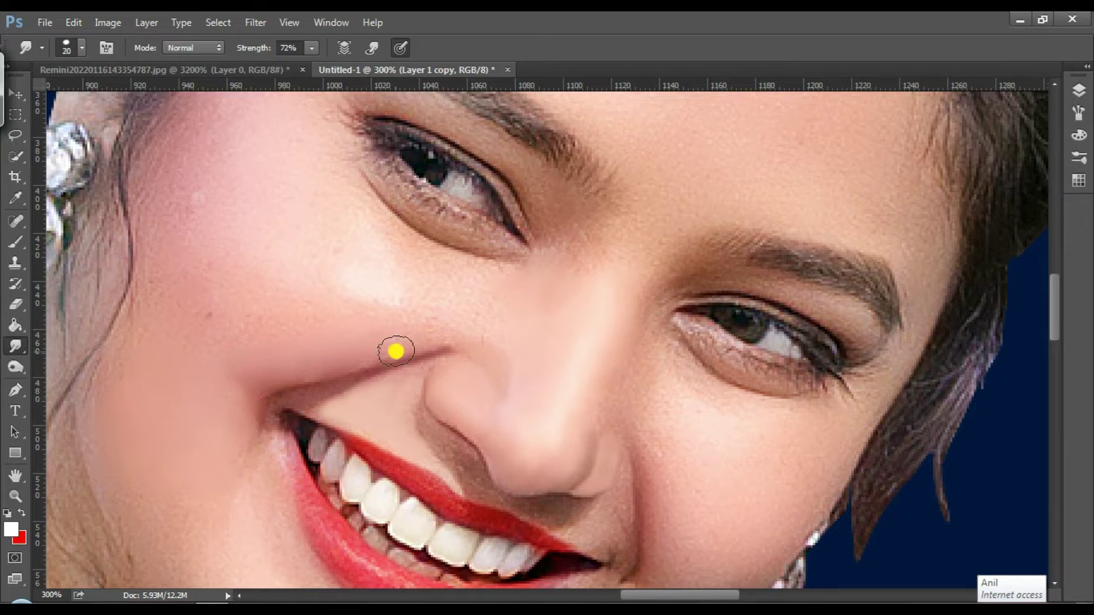
{"action": "left_click_drag", "start_coordinate": [429, 337], "coordinate": [352, 356]}
{"action": "left_click_drag", "start_coordinate": [453, 320], "coordinate": [461, 332]}
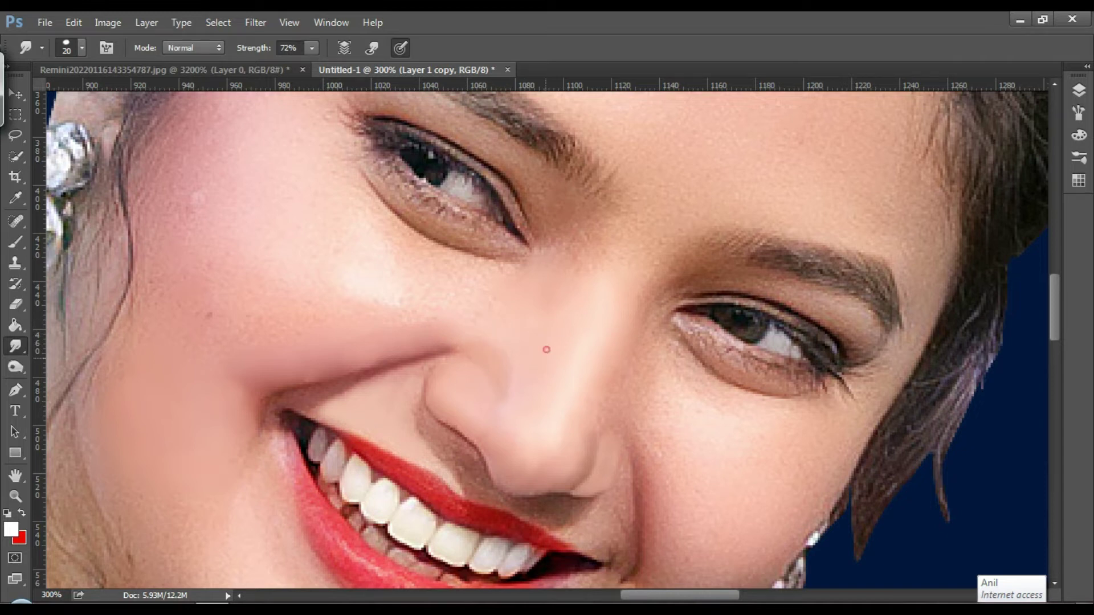
- Choose the 65 px smudge tip, reduce it to 35 px and smooth the blushed cheek below the left eye
{"action": "right_click", "coordinate": [319, 360]}
{"action": "left_click", "coordinate": [403, 542]}
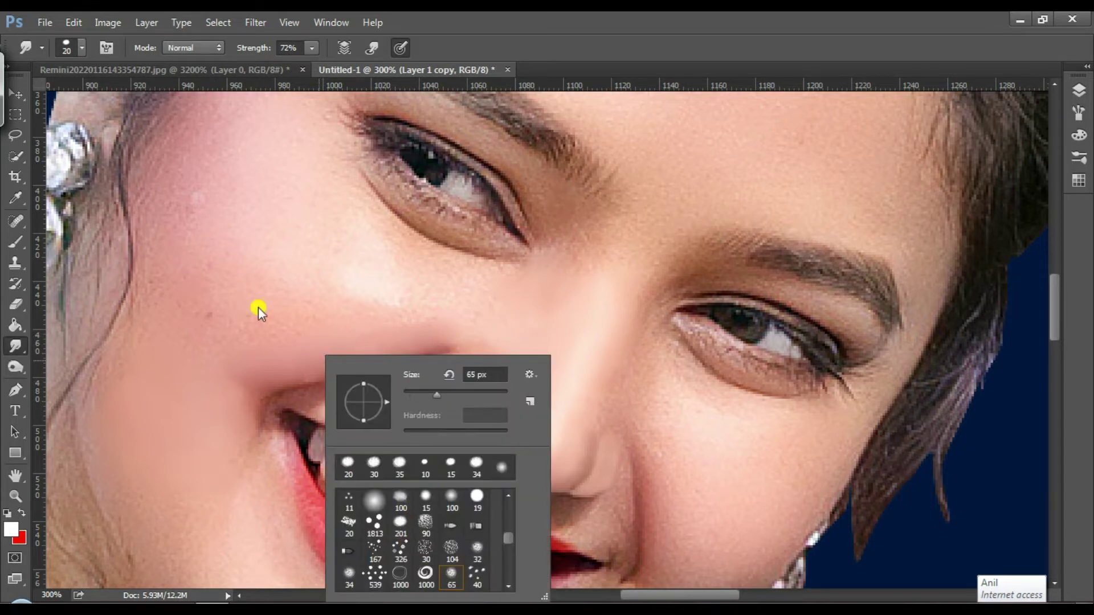
{"action": "left_click", "coordinate": [241, 276]}
{"action": "mouse_move", "coordinate": [240, 276]}
{"action": "left_mouse_down"}
{"action": "mouse_move", "coordinate": [220, 239]}
{"action": "mouse_move", "coordinate": [179, 215]}
{"action": "left_mouse_up"}
{"action": "key", "text": "bracketleft"}
{"action": "key", "text": "bracketleft"}
{"action": "key", "text": "bracketleft"}
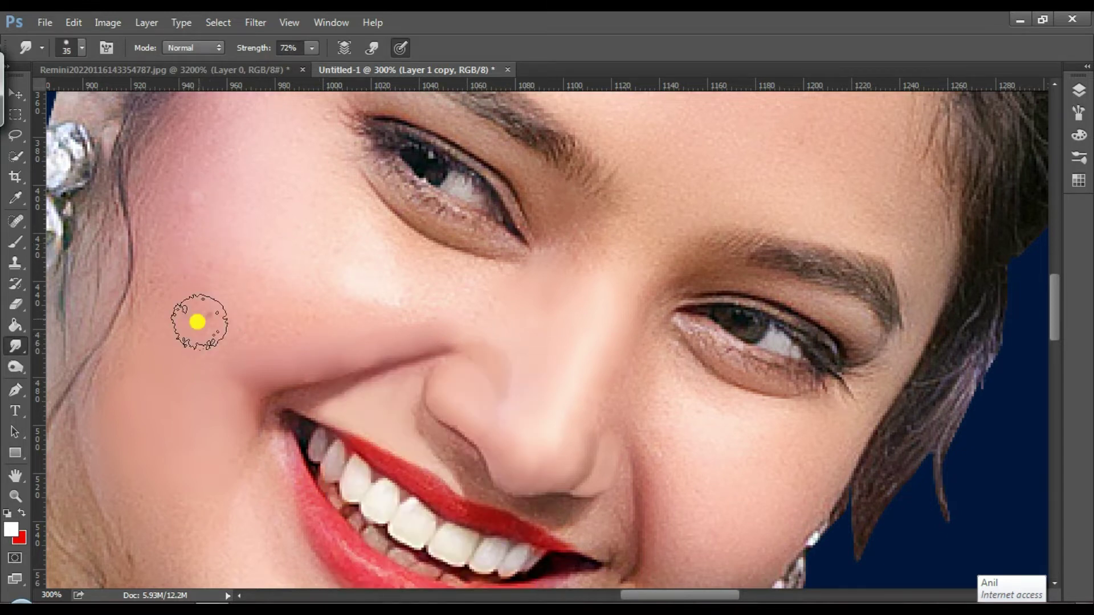
{"action": "mouse_move", "coordinate": [348, 353]}
{"action": "left_mouse_down"}
{"action": "mouse_move", "coordinate": [366, 281]}
{"action": "mouse_move", "coordinate": [357, 261]}
{"action": "left_mouse_up"}
- Reduce the smudge tip to 30 px and even out the cheek from the outer blush to the nose side
{"action": "key", "text": "bracketleft"}
{"action": "left_click_drag", "start_coordinate": [248, 224], "coordinate": [313, 269]}
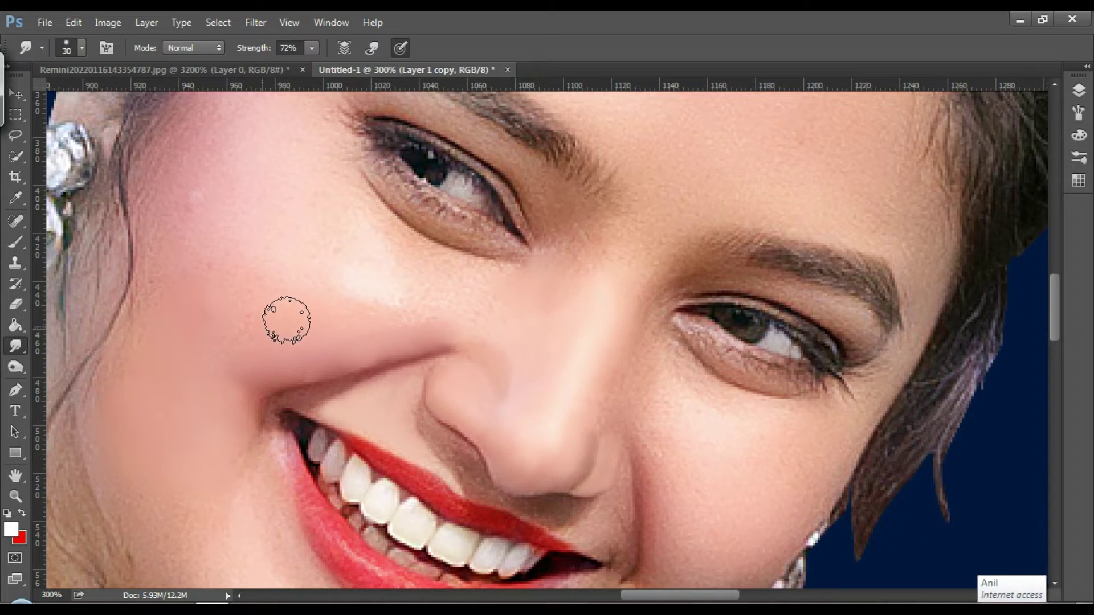
{"action": "left_click_drag", "start_coordinate": [214, 353], "coordinate": [204, 310]}
{"action": "mouse_move", "coordinate": [197, 413]}
{"action": "left_mouse_down"}
{"action": "mouse_move", "coordinate": [179, 446]}
{"action": "mouse_move", "coordinate": [249, 330]}
{"action": "mouse_move", "coordinate": [329, 354]}
{"action": "left_mouse_up"}
{"action": "left_click_drag", "start_coordinate": [458, 292], "coordinate": [474, 302]}
- Reduce the smudge tip to 25 px and blend the cheek highlight below the left eye
{"action": "key", "text": "bracketleft"}
{"action": "mouse_move", "coordinate": [465, 260]}
{"action": "left_mouse_down"}
{"action": "mouse_move", "coordinate": [422, 267]}
{"action": "mouse_move", "coordinate": [485, 293]}
{"action": "left_mouse_up"}
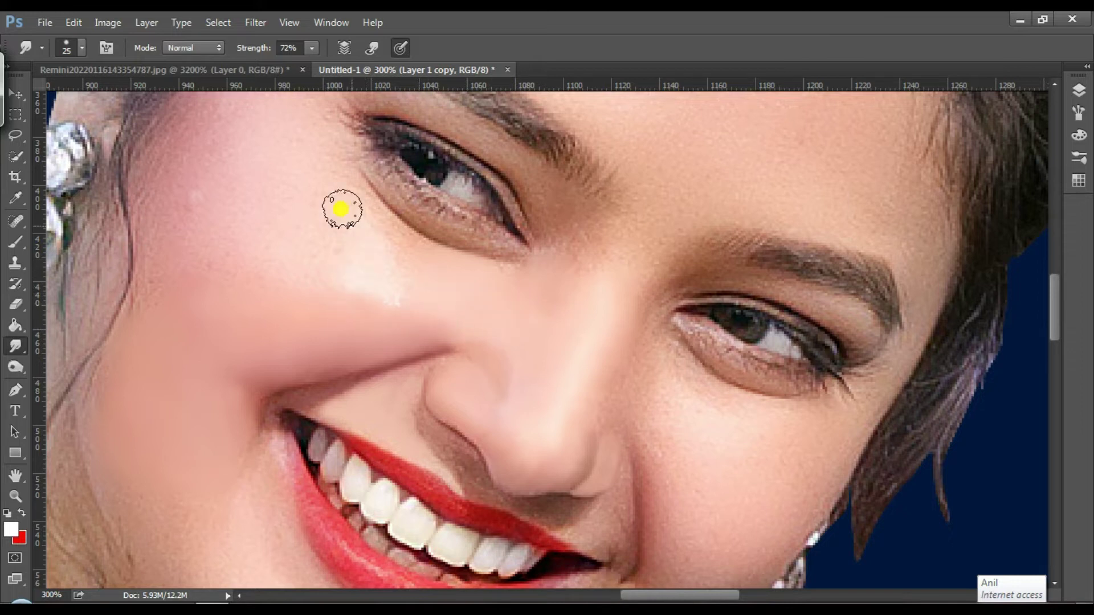
{"action": "left_click_drag", "start_coordinate": [401, 301], "coordinate": [388, 278]}
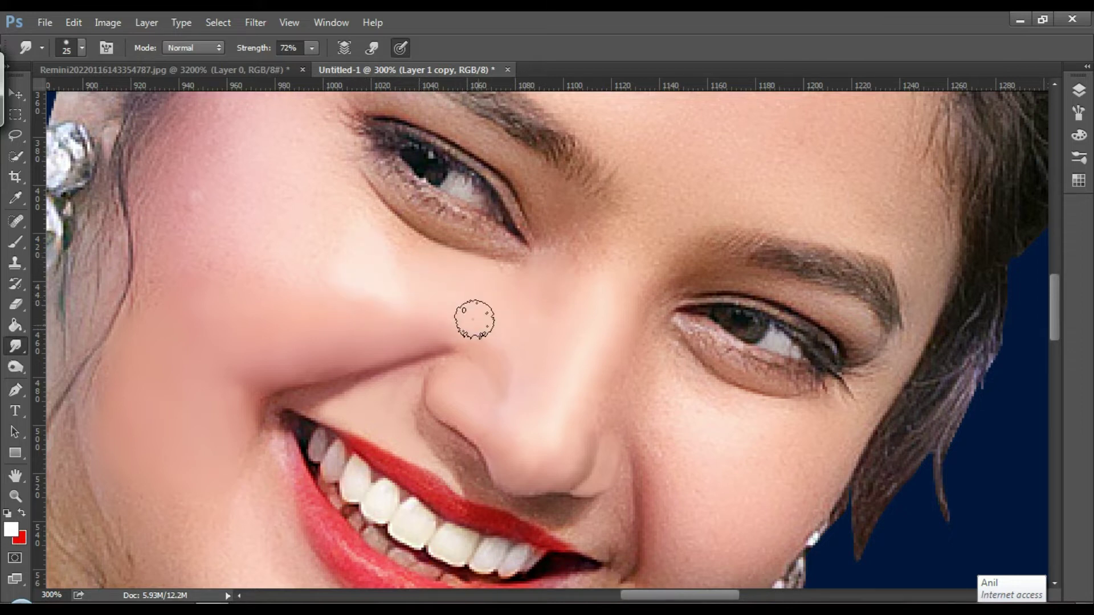
- Enlarge the smudge tip to 35 px and smooth the outer cheek beside the loose hair strand
{"action": "key", "text": "bracketright"}
{"action": "key", "text": "bracketright"}
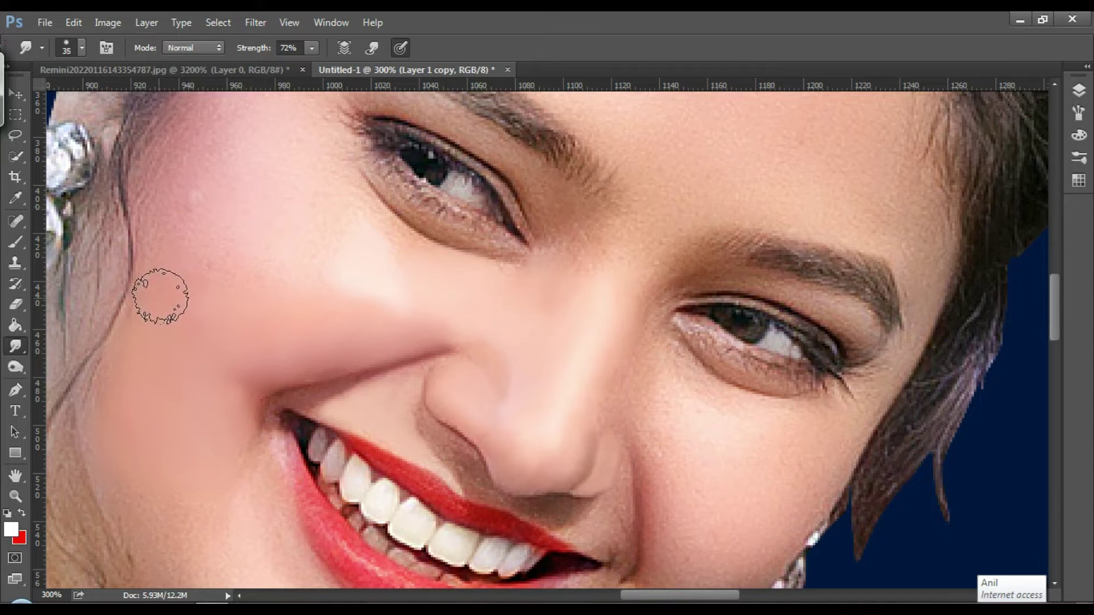
{"action": "left_click_drag", "start_coordinate": [169, 242], "coordinate": [162, 251]}
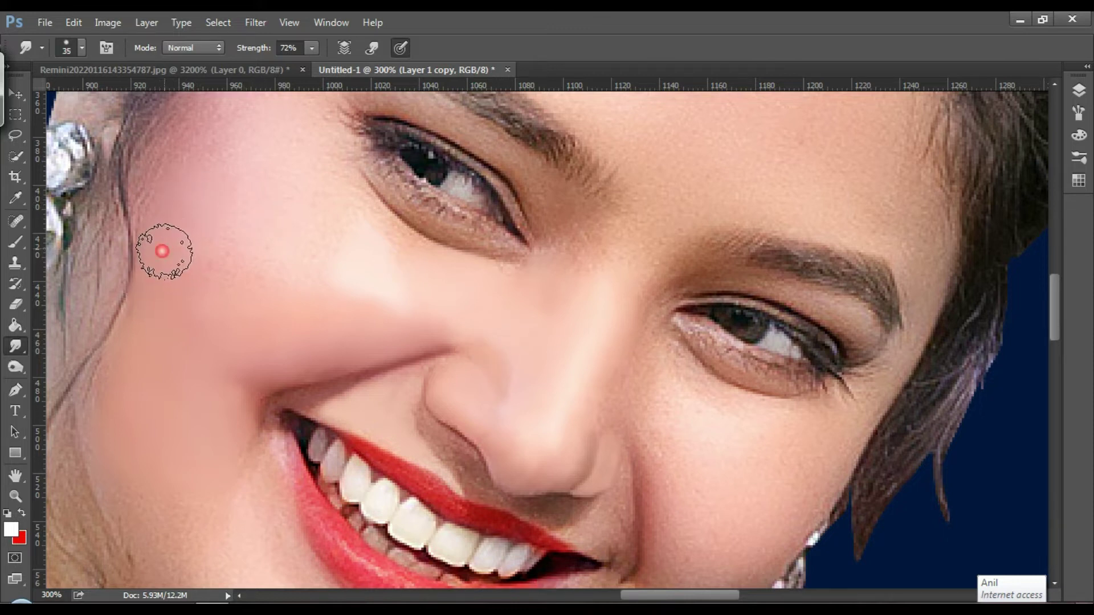
{"action": "left_click_drag", "start_coordinate": [1054, 324], "coordinate": [1055, 312]}
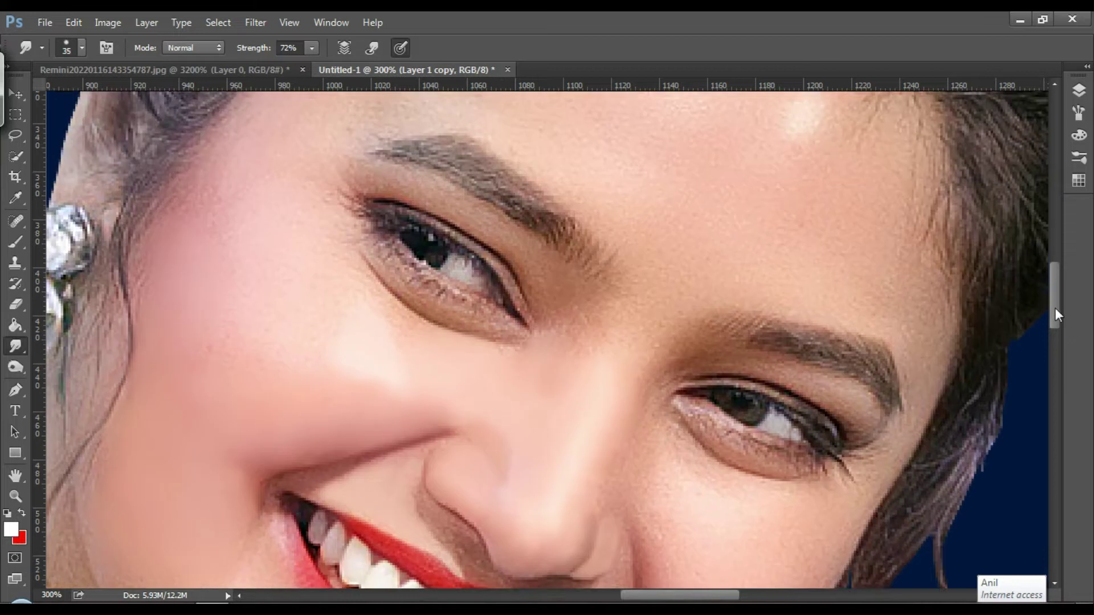
{"action": "left_click", "coordinate": [259, 313]}
{"action": "left_click_drag", "start_coordinate": [221, 332], "coordinate": [203, 354]}
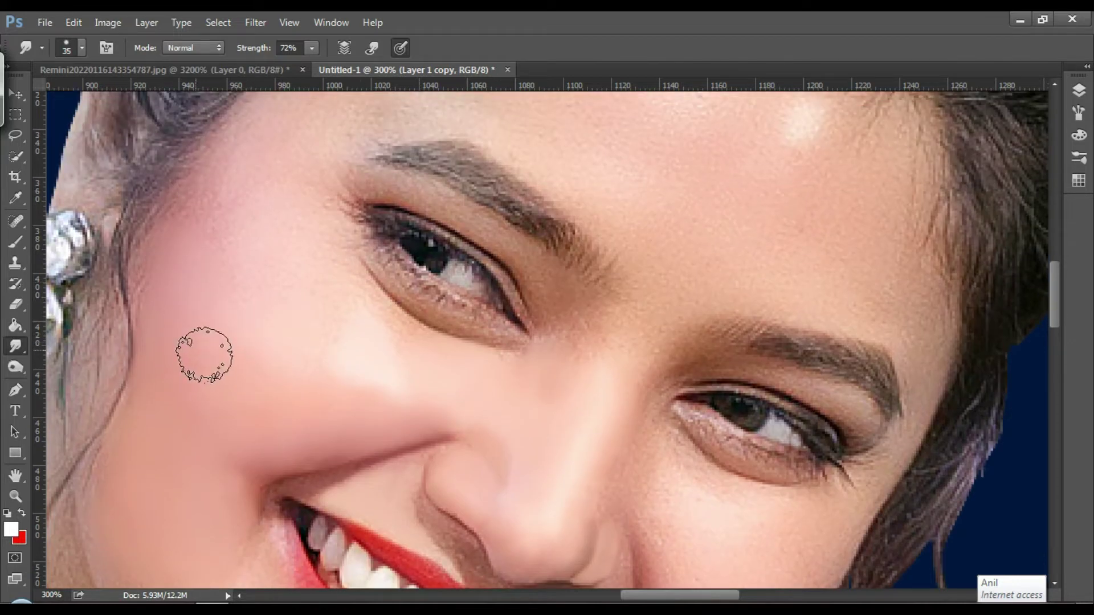
- Smooth the upper cheek between the hairline and the outer corner of the left eye
{"action": "left_click_drag", "start_coordinate": [315, 326], "coordinate": [318, 327]}
{"action": "left_click_drag", "start_coordinate": [251, 261], "coordinate": [319, 238]}
{"action": "mouse_move", "coordinate": [238, 299]}
{"action": "left_mouse_down"}
{"action": "mouse_move", "coordinate": [288, 280]}
{"action": "mouse_move", "coordinate": [276, 357]}
{"action": "left_mouse_up"}
{"action": "mouse_move", "coordinate": [336, 251]}
{"action": "left_mouse_down"}
{"action": "mouse_move", "coordinate": [200, 234]}
{"action": "mouse_move", "coordinate": [264, 262]}
{"action": "left_mouse_up"}
{"action": "mouse_move", "coordinate": [225, 197]}
{"action": "left_mouse_down"}
{"action": "mouse_move", "coordinate": [212, 200]}
{"action": "mouse_move", "coordinate": [244, 210]}
{"action": "mouse_move", "coordinate": [249, 194]}
{"action": "left_mouse_up"}
- Smooth the temple and the skin above the left eyebrow with the 35 px smudge tip
{"action": "left_click_drag", "start_coordinate": [1051, 302], "coordinate": [1052, 279]}
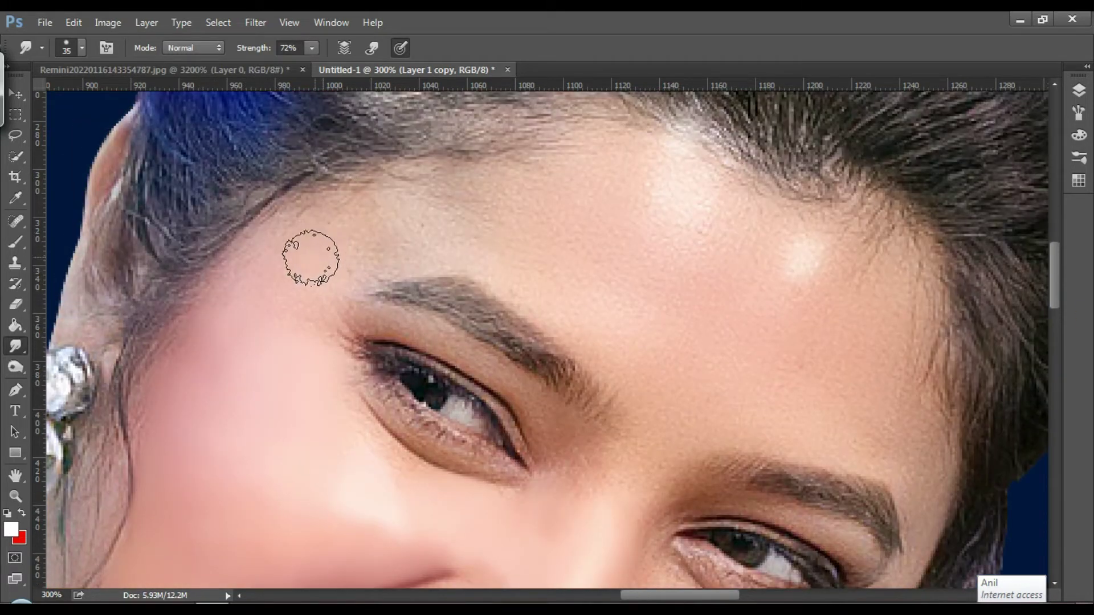
{"action": "left_click", "coordinate": [296, 313]}
{"action": "mouse_move", "coordinate": [296, 313]}
{"action": "left_mouse_down"}
{"action": "mouse_move", "coordinate": [296, 273]}
{"action": "mouse_move", "coordinate": [287, 301]}
{"action": "left_mouse_up"}
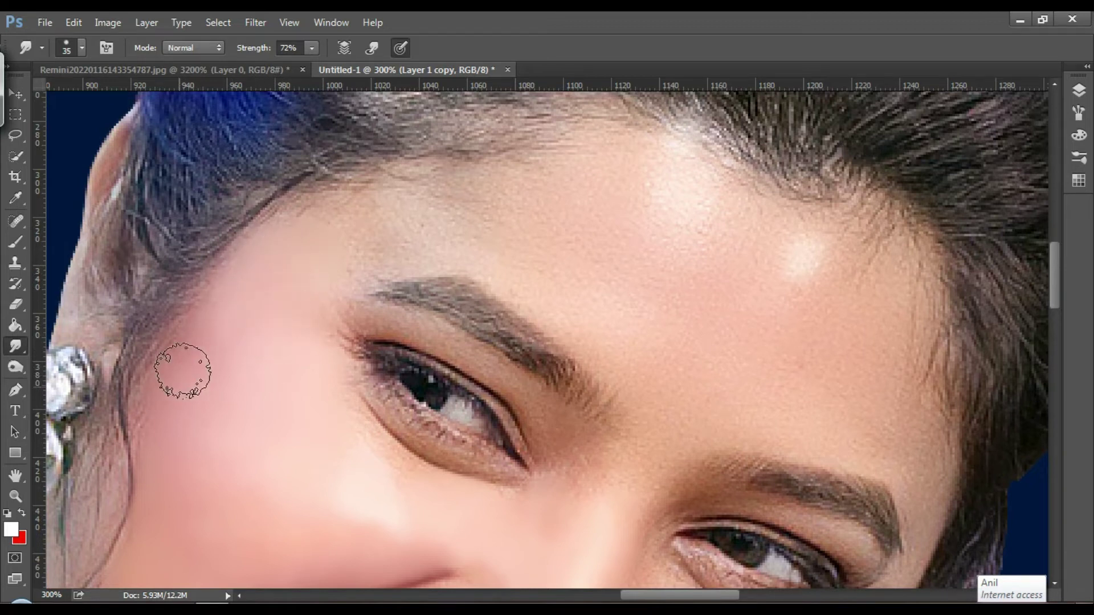
{"action": "mouse_move", "coordinate": [502, 274]}
{"action": "left_mouse_down"}
{"action": "mouse_move", "coordinate": [610, 355]}
{"action": "mouse_move", "coordinate": [502, 257]}
{"action": "mouse_move", "coordinate": [450, 237]}
{"action": "mouse_move", "coordinate": [407, 249]}
{"action": "left_mouse_up"}
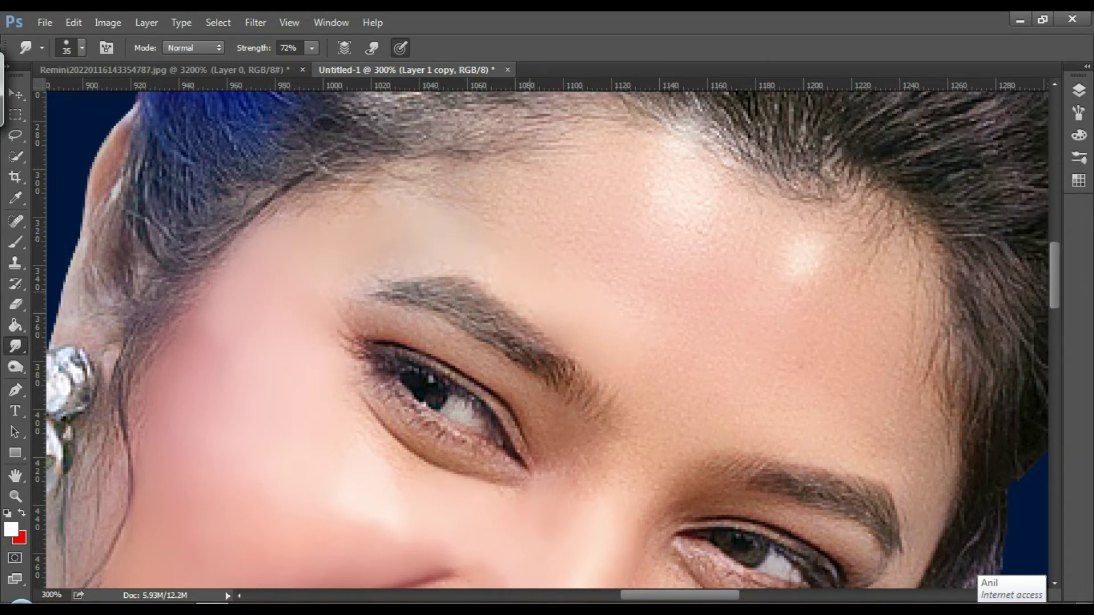
{"action": "left_click", "coordinate": [351, 256]}
- Smooth the middle of the forehead around the small highlight, enlarging the smudge tip for broader strokes
{"action": "left_click", "coordinate": [665, 298]}
{"action": "mouse_move", "coordinate": [818, 262]}
{"action": "left_mouse_down"}
{"action": "mouse_move", "coordinate": [882, 325]}
{"action": "mouse_move", "coordinate": [770, 356]}
{"action": "mouse_move", "coordinate": [762, 339]}
{"action": "mouse_move", "coordinate": [865, 371]}
{"action": "left_mouse_up"}
{"action": "key", "text": "bracketright"}
{"action": "key", "text": "bracketright"}
{"action": "mouse_move", "coordinate": [876, 306]}
{"action": "left_mouse_down"}
{"action": "mouse_move", "coordinate": [870, 389]}
{"action": "mouse_move", "coordinate": [807, 397]}
{"action": "mouse_move", "coordinate": [811, 333]}
{"action": "mouse_move", "coordinate": [793, 357]}
{"action": "mouse_move", "coordinate": [861, 419]}
{"action": "mouse_move", "coordinate": [836, 432]}
{"action": "mouse_move", "coordinate": [691, 409]}
{"action": "mouse_move", "coordinate": [649, 363]}
{"action": "left_mouse_up"}
{"action": "mouse_move", "coordinate": [743, 254]}
{"action": "left_mouse_down"}
{"action": "mouse_move", "coordinate": [735, 340]}
{"action": "mouse_move", "coordinate": [710, 350]}
{"action": "left_mouse_up"}
- Blend the forehead highlights and the remaining forehead skin up to the hairline
{"action": "mouse_move", "coordinate": [647, 261]}
{"action": "left_mouse_down"}
{"action": "mouse_move", "coordinate": [665, 244]}
{"action": "mouse_move", "coordinate": [685, 303]}
{"action": "mouse_move", "coordinate": [761, 306]}
{"action": "mouse_move", "coordinate": [750, 361]}
{"action": "mouse_move", "coordinate": [668, 321]}
{"action": "mouse_move", "coordinate": [734, 350]}
{"action": "left_mouse_up"}
{"action": "mouse_move", "coordinate": [581, 210]}
{"action": "left_mouse_down"}
{"action": "mouse_move", "coordinate": [625, 245]}
{"action": "mouse_move", "coordinate": [630, 180]}
{"action": "mouse_move", "coordinate": [624, 287]}
{"action": "mouse_move", "coordinate": [536, 243]}
{"action": "mouse_move", "coordinate": [619, 302]}
{"action": "left_mouse_up"}
{"action": "mouse_move", "coordinate": [752, 231]}
{"action": "left_mouse_down"}
{"action": "mouse_move", "coordinate": [741, 221]}
{"action": "mouse_move", "coordinate": [772, 251]}
{"action": "mouse_move", "coordinate": [777, 276]}
{"action": "mouse_move", "coordinate": [868, 235]}
{"action": "left_mouse_up"}
{"action": "mouse_move", "coordinate": [667, 227]}
{"action": "left_mouse_down"}
{"action": "mouse_move", "coordinate": [626, 173]}
{"action": "mouse_move", "coordinate": [695, 175]}
{"action": "left_mouse_up"}
{"action": "mouse_move", "coordinate": [502, 209]}
{"action": "left_mouse_down"}
{"action": "mouse_move", "coordinate": [354, 225]}
{"action": "mouse_move", "coordinate": [225, 330]}
{"action": "mouse_move", "coordinate": [281, 258]}
{"action": "mouse_move", "coordinate": [434, 211]}
{"action": "mouse_move", "coordinate": [528, 275]}
{"action": "left_mouse_up"}
- Reduce the smudge tip to 25 px and smooth the skin above and beside the right eyebrow
{"action": "left_click_drag", "start_coordinate": [898, 449], "coordinate": [928, 456]}
{"action": "key", "text": "bracketleft"}
{"action": "key", "text": "bracketleft"}
{"action": "left_click", "coordinate": [823, 447]}
{"action": "left_click", "coordinate": [922, 508]}
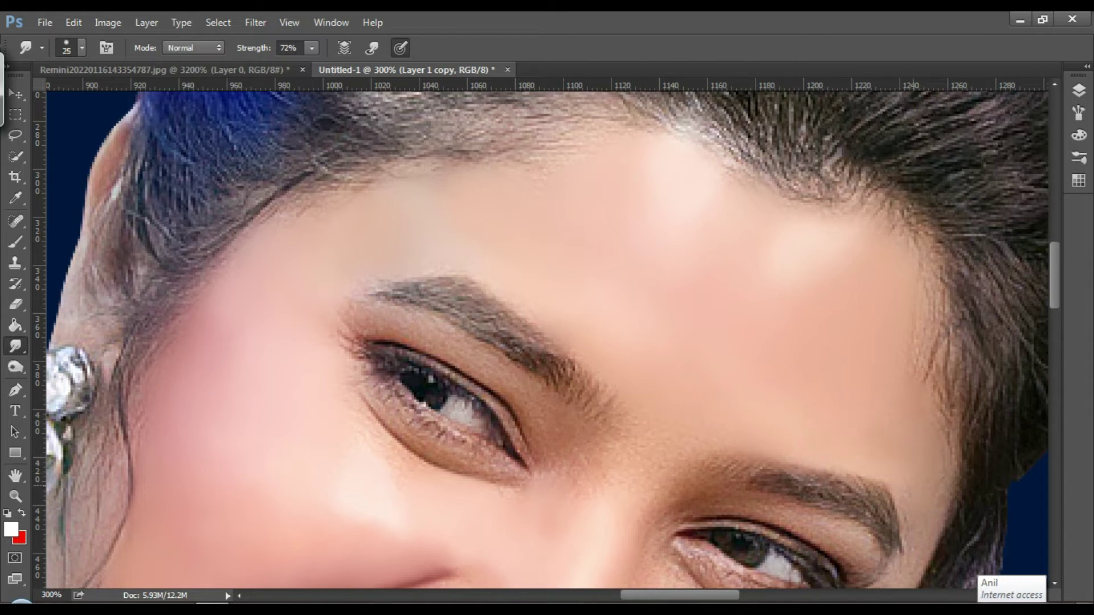
{"action": "key", "text": "bracketleft"}
{"action": "left_click", "coordinate": [681, 286]}
- Enlarge the smudge tip for the forehead highlight, and use smaller tips between the eyebrows and on the nose bridge
{"action": "key", "text": "bracketright"}
{"action": "key", "text": "bracketright"}
{"action": "key", "text": "bracketright"}
{"action": "left_click", "coordinate": [805, 271]}
{"action": "left_click_drag", "start_coordinate": [628, 462], "coordinate": [643, 454]}
{"action": "key", "text": "bracketleft"}
{"action": "key", "text": "bracketleft"}
{"action": "left_click_drag", "start_coordinate": [615, 512], "coordinate": [691, 421]}
- Reduce the smudge tip to 20 px and then 15 px, and smooth the skin under the left eye
{"action": "key", "text": "bracketleft"}
{"action": "key", "text": "bracketleft"}
{"action": "key", "text": "bracketright"}
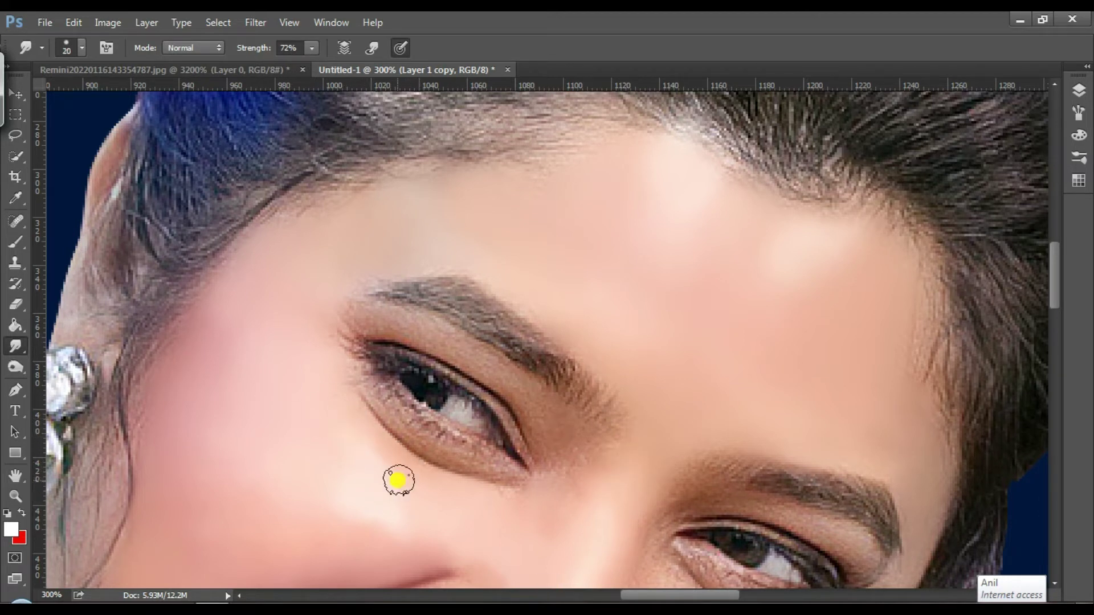
{"action": "key", "text": "bracketleft"}
{"action": "key", "text": "bracketleft"}
{"action": "key", "text": "bracketright"}
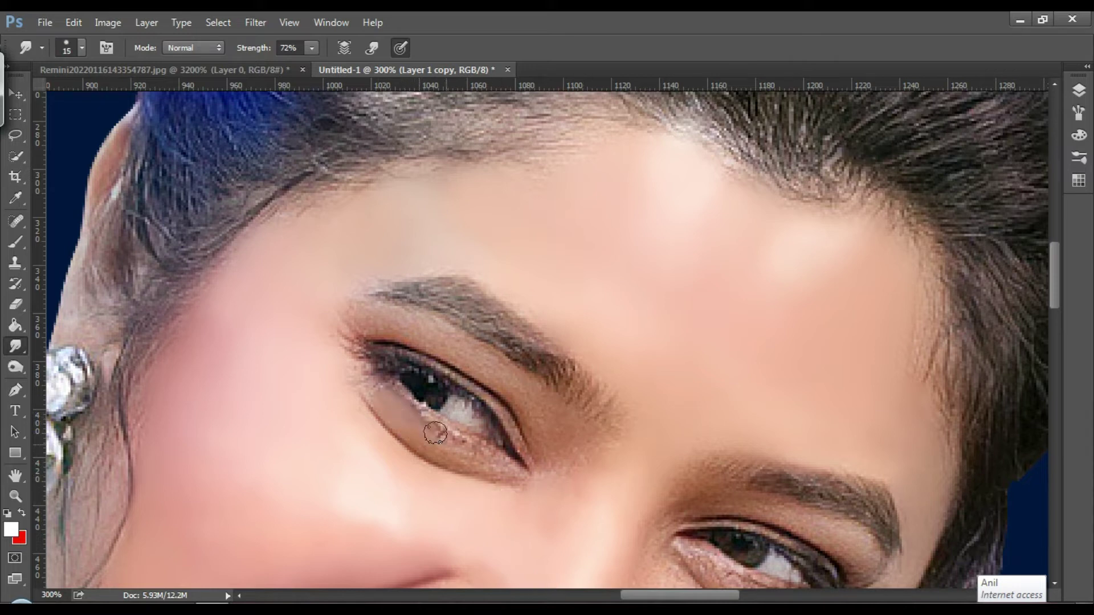
{"action": "left_click", "coordinate": [450, 435]}
- Smooth the left upper eyelid with a 10 px smudge tip and the inner eye corner with a 20 px tip
{"action": "key", "text": "bracketleft"}
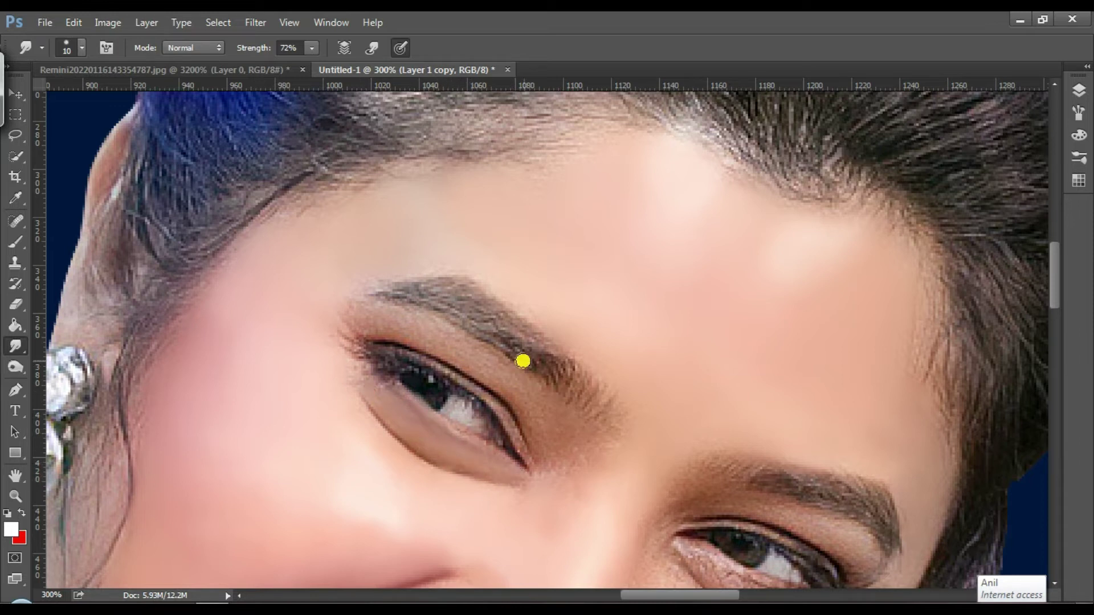
{"action": "left_click", "coordinate": [447, 344]}
{"action": "key", "text": "bracketright"}
{"action": "key", "text": "bracketright"}
{"action": "left_click", "coordinate": [549, 433]}
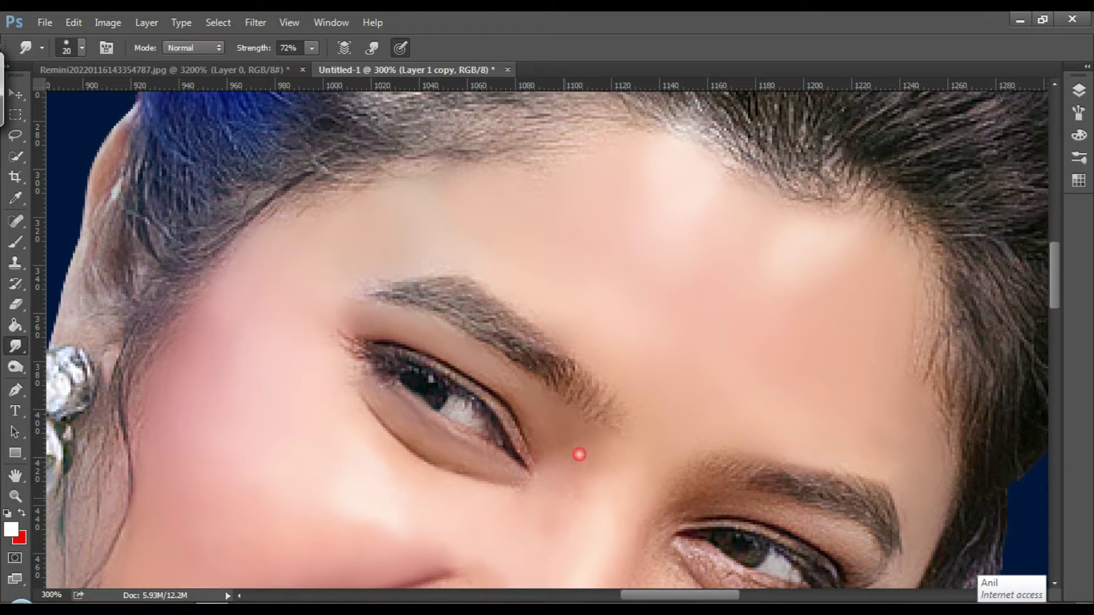
- Blend the inner eye socket below the left eyebrow and refine the lower lash edge with a 10 px smudge tip
{"action": "key", "text": "bracketleft"}
{"action": "left_click", "coordinate": [531, 391]}
{"action": "key", "text": "bracketleft"}
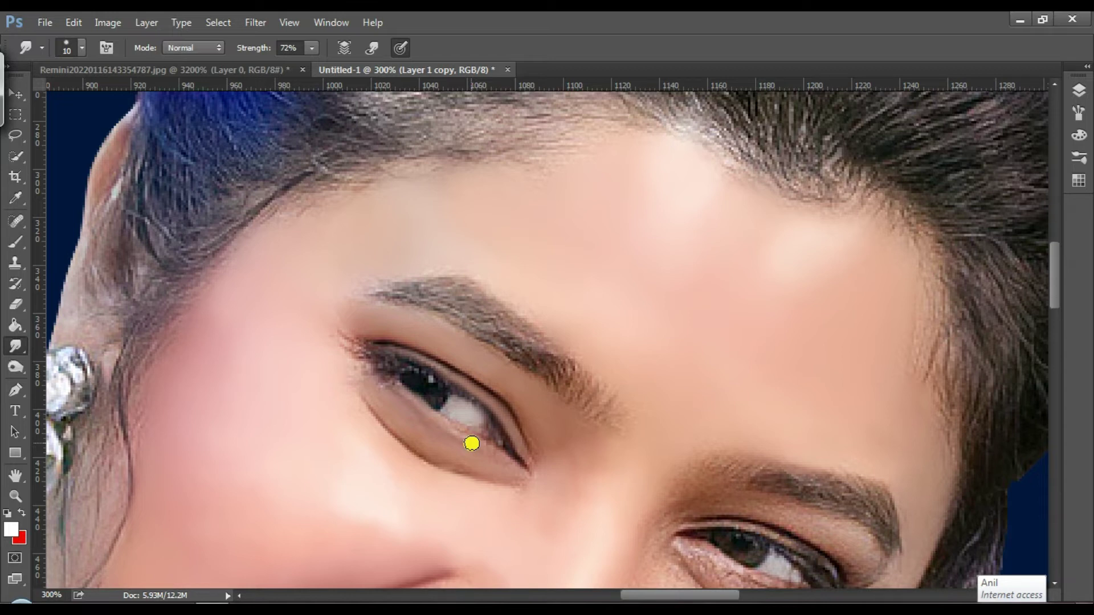
{"action": "key", "text": "bracketright"}
{"action": "key", "text": "bracketright"}
{"action": "key", "text": "bracketright"}
{"action": "key", "text": "bracketleft"}
{"action": "key", "text": "bracketleft"}
{"action": "key", "text": "bracketleft"}
- Review the whole portrait and examine the retouched left eye up close
{"action": "key", "text": "ctrl+0"}
{"action": "key", "text": "z"}
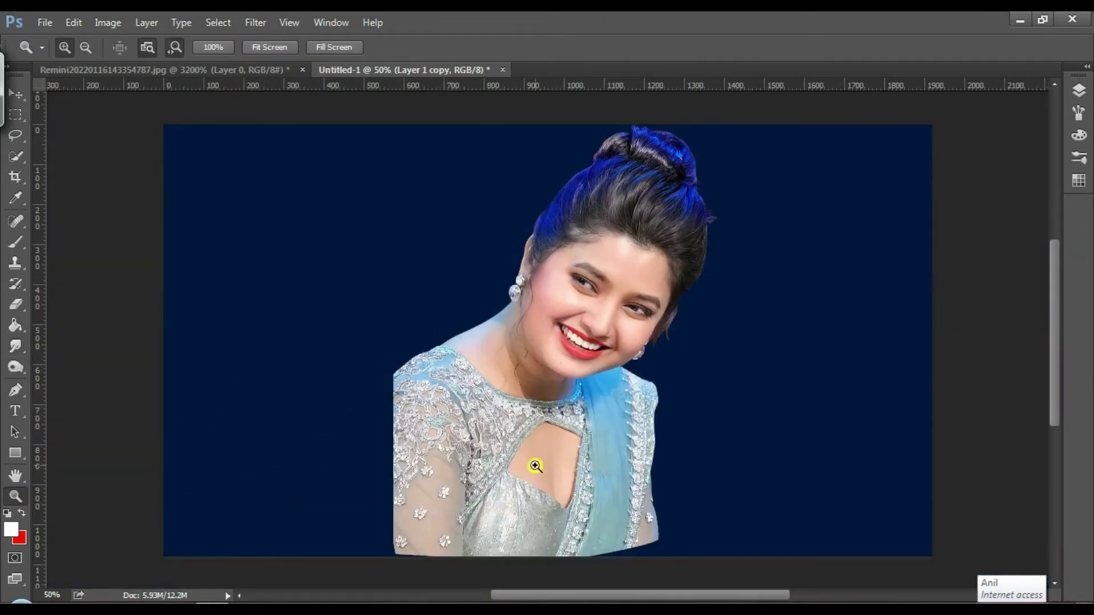
{"action": "left_click", "coordinate": [520, 456]}
{"action": "left_click", "coordinate": [583, 259]}
{"action": "left_click", "coordinate": [583, 228]}
{"action": "scroll", "coordinate": [583, 228], "scroll_direction": "up", "scroll_amount": 2}
{"action": "left_click", "coordinate": [580, 264]}
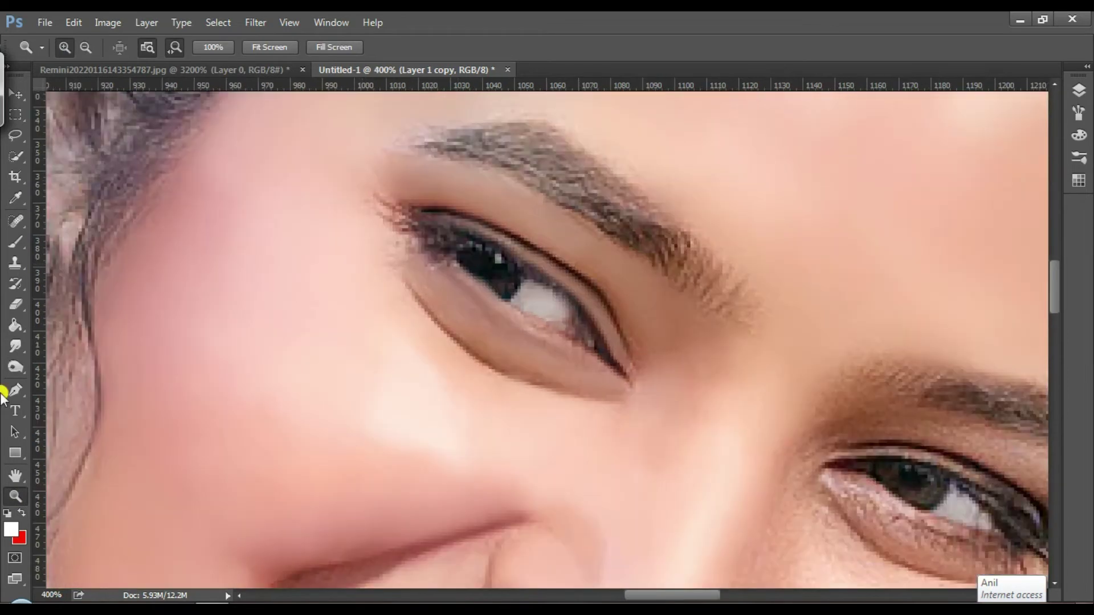
{"action": "left_click", "coordinate": [14, 391]}
{"action": "left_click", "coordinate": [402, 277]}
{"action": "left_click_drag", "start_coordinate": [627, 402], "coordinate": [785, 406]}
{"action": "left_click", "coordinate": [81, 48]}
{"action": "left_click", "coordinate": [88, 75]}
{"action": "left_click_drag", "start_coordinate": [629, 402], "coordinate": [809, 412]}
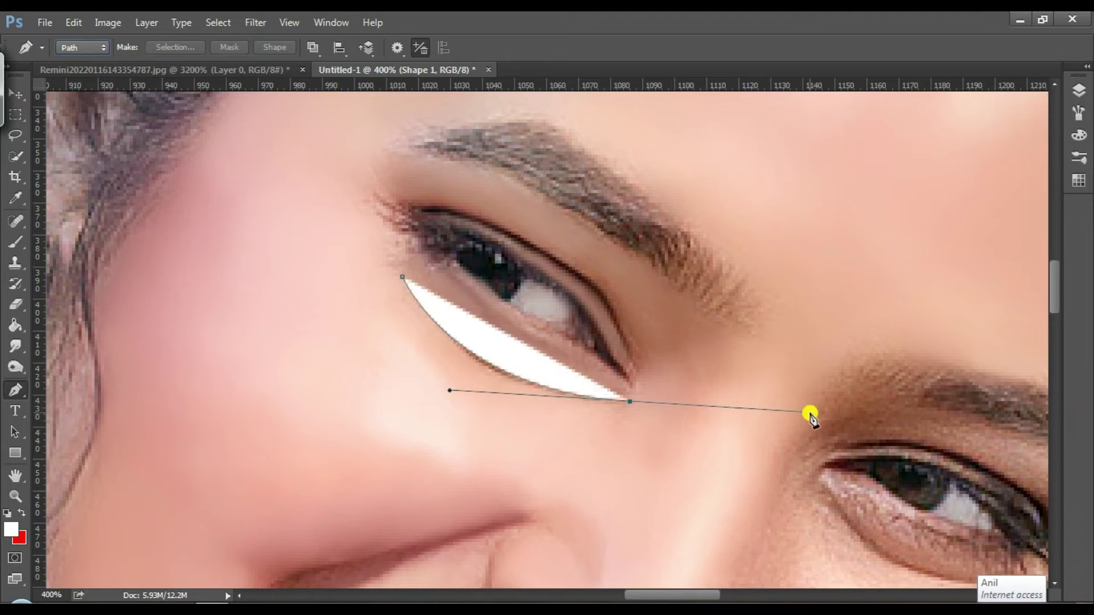
{"action": "key", "text": "ctrl+alt+z"}
{"action": "key", "text": "ctrl+alt+z"}
- Set the Pen tool to Path, outline the skin below the left eye and convert the path to a selection
{"action": "left_click", "coordinate": [77, 48]}
{"action": "left_click", "coordinate": [79, 75]}
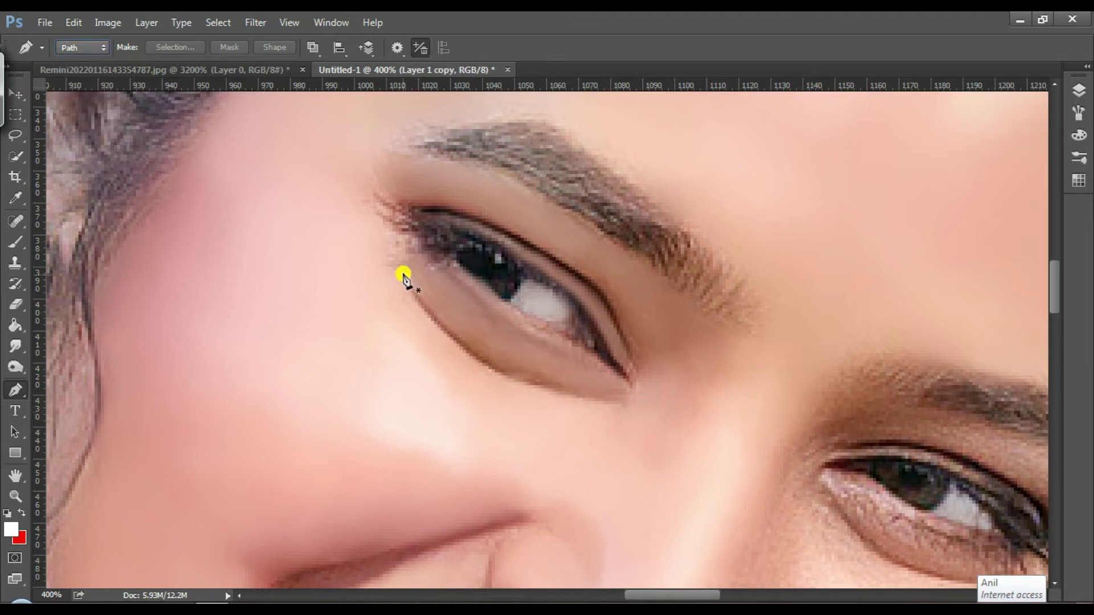
{"action": "left_click", "coordinate": [403, 277]}
{"action": "left_click_drag", "start_coordinate": [627, 402], "coordinate": [797, 405]}
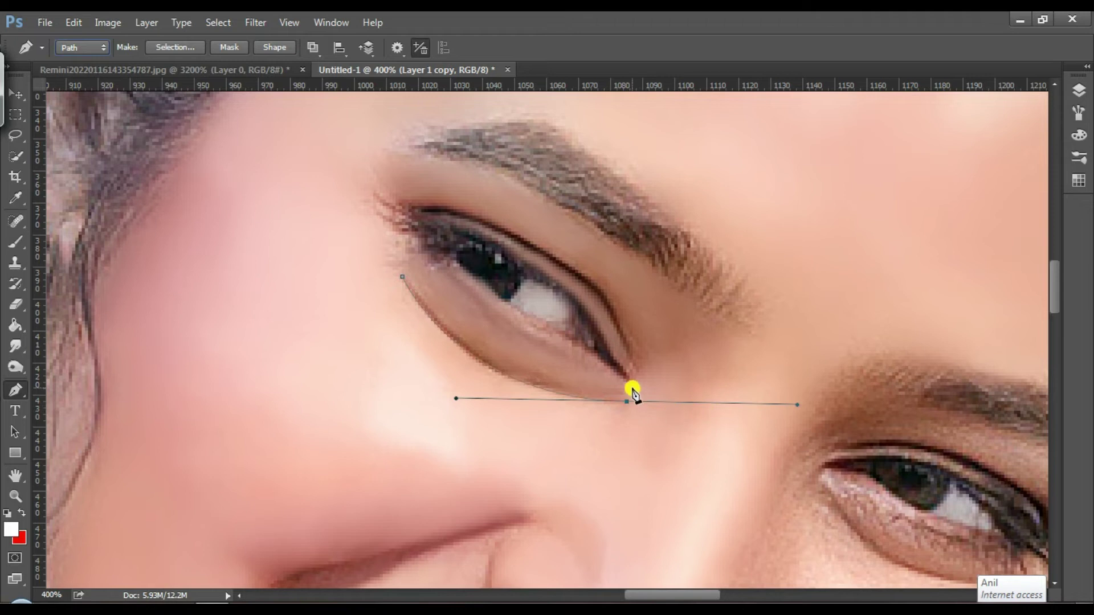
{"action": "left_click", "coordinate": [609, 363]}
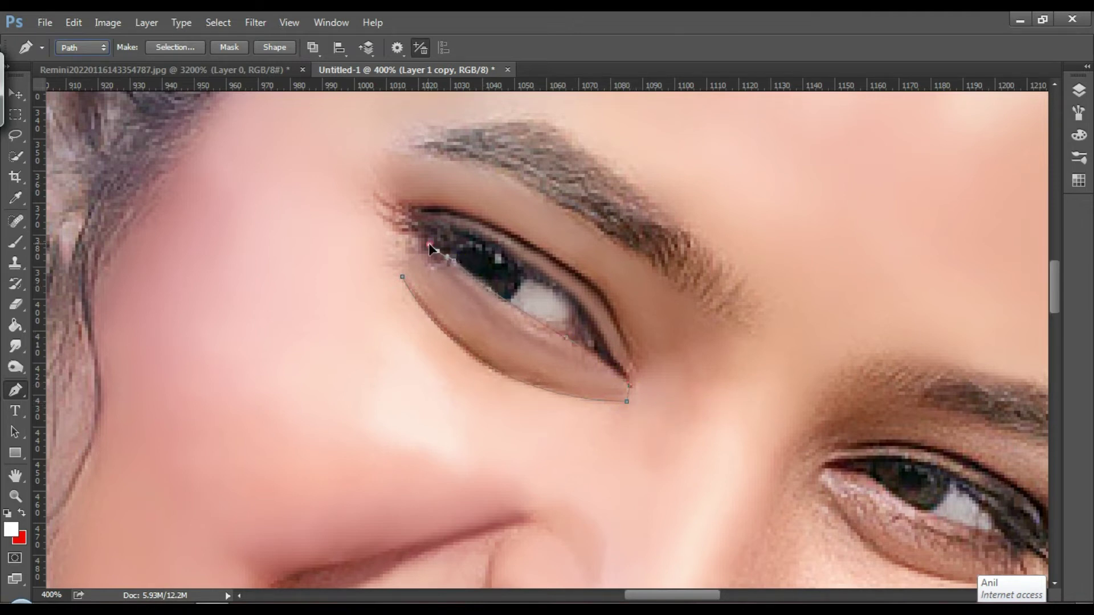
{"action": "right_click", "coordinate": [430, 342]}
{"action": "left_click", "coordinate": [552, 305]}
{"action": "left_click", "coordinate": [627, 177]}
- Add a new layer, choose a light skin tone as foreground colour and paint over the selected under-eye area
{"action": "left_click", "coordinate": [1079, 90]}
{"action": "left_click", "coordinate": [1006, 502]}
{"action": "left_click", "coordinate": [1079, 90]}
{"action": "left_click", "coordinate": [16, 242]}
{"action": "left_click", "coordinate": [11, 529]}
{"action": "left_click_drag", "start_coordinate": [429, 175], "coordinate": [468, 447]}
{"action": "left_click", "coordinate": [524, 397]}
{"action": "key", "text": "Return"}
{"action": "mouse_move", "coordinate": [529, 380]}
{"action": "left_mouse_down"}
{"action": "mouse_move", "coordinate": [420, 251]}
{"action": "mouse_move", "coordinate": [623, 395]}
{"action": "mouse_move", "coordinate": [572, 354]}
{"action": "mouse_move", "coordinate": [459, 336]}
{"action": "left_mouse_up"}
- Set the under-eye paint layer to Soft Light, lower its fill and merge it into Layer 1 copy
{"action": "left_click", "coordinate": [1078, 98]}
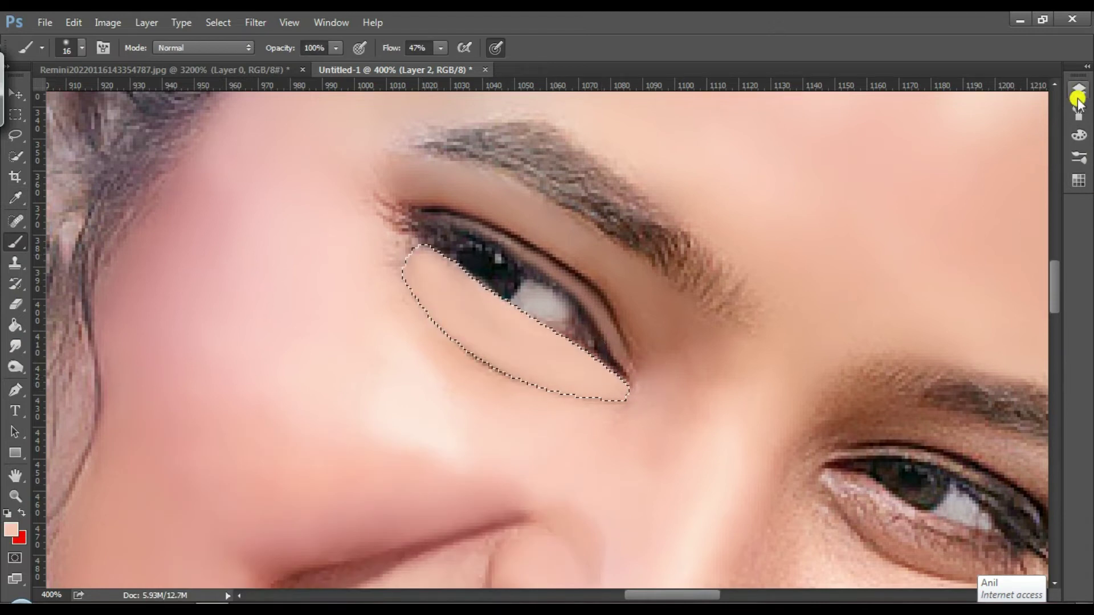
{"action": "left_click", "coordinate": [948, 118]}
{"action": "left_click", "coordinate": [912, 287]}
{"action": "left_click_drag", "start_coordinate": [1003, 142], "coordinate": [979, 157]}
{"action": "right_click", "coordinate": [946, 165]}
{"action": "left_click", "coordinate": [763, 552]}
- Smudge the selected skin under the left eye, varying the tip size between 10 and 20 px
{"action": "left_click", "coordinate": [39, 350]}
{"action": "mouse_move", "coordinate": [440, 280]}
{"action": "left_mouse_down"}
{"action": "mouse_move", "coordinate": [588, 362]}
{"action": "mouse_move", "coordinate": [555, 382]}
{"action": "mouse_move", "coordinate": [487, 364]}
{"action": "mouse_move", "coordinate": [581, 390]}
{"action": "mouse_move", "coordinate": [550, 386]}
{"action": "mouse_move", "coordinate": [504, 353]}
{"action": "mouse_move", "coordinate": [559, 371]}
{"action": "left_mouse_up"}
{"action": "key", "text": "bracketright"}
{"action": "mouse_move", "coordinate": [404, 281]}
{"action": "left_mouse_down"}
{"action": "mouse_move", "coordinate": [456, 335]}
{"action": "mouse_move", "coordinate": [507, 316]}
{"action": "mouse_move", "coordinate": [483, 327]}
{"action": "mouse_move", "coordinate": [457, 290]}
{"action": "mouse_move", "coordinate": [554, 342]}
{"action": "left_mouse_up"}
{"action": "key", "text": "bracketleft"}
{"action": "left_click_drag", "start_coordinate": [434, 291], "coordinate": [453, 265]}
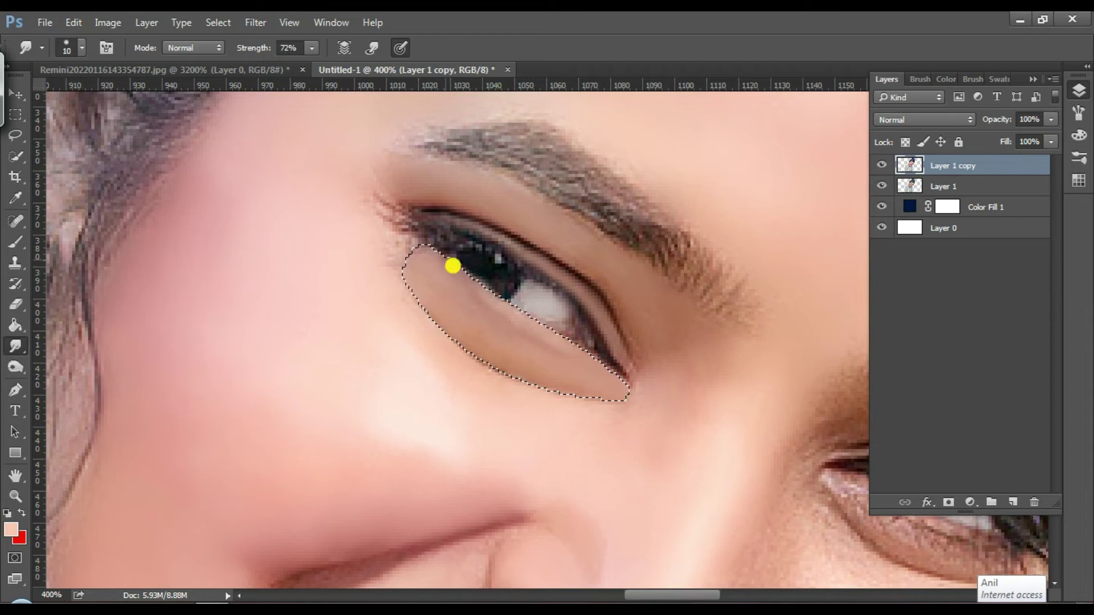
{"action": "left_click", "coordinate": [255, 22]}
{"action": "left_click", "coordinate": [256, 114]}
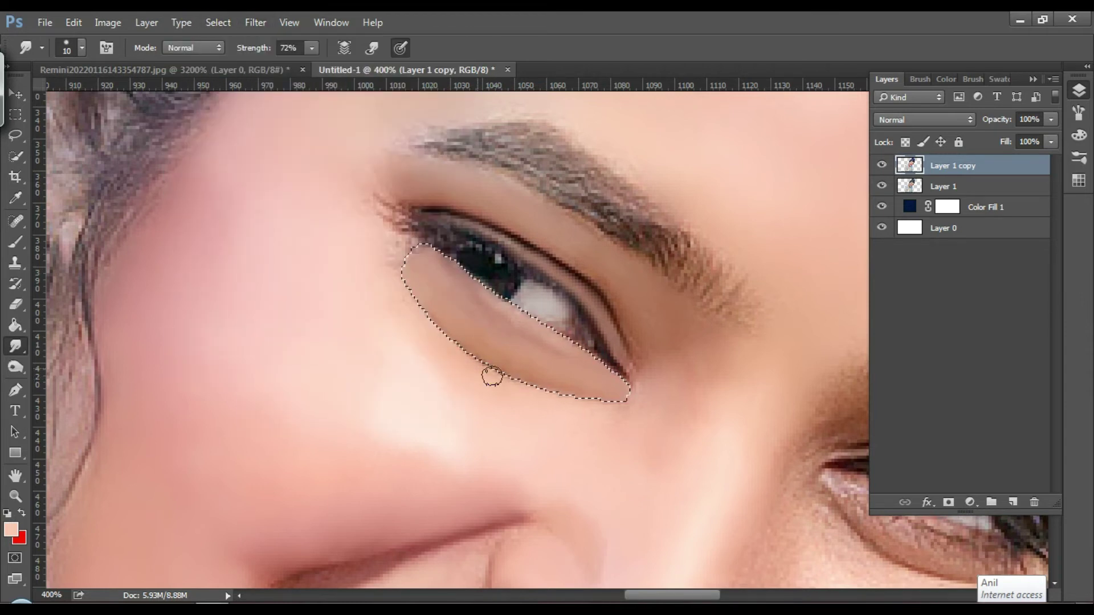
{"action": "key", "text": "bracketright"}
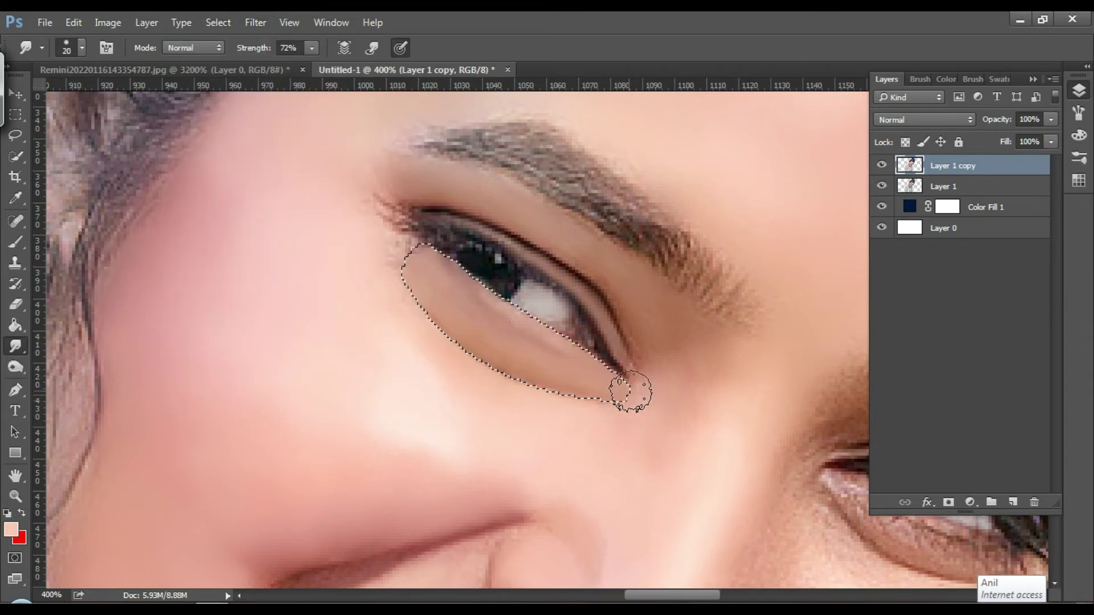
{"action": "key", "text": "bracketleft"}
{"action": "left_click", "coordinate": [408, 318]}
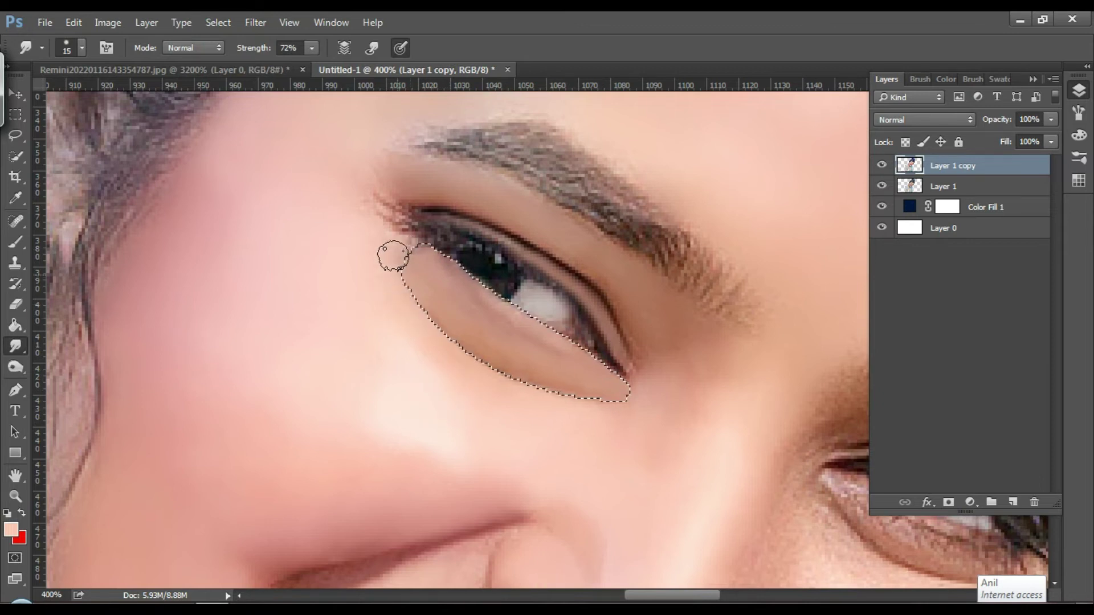
- Paint a 2 px black line along the left under-eye crease on a new layer set to Darken with 47% fill
{"action": "left_click", "coordinate": [22, 249]}
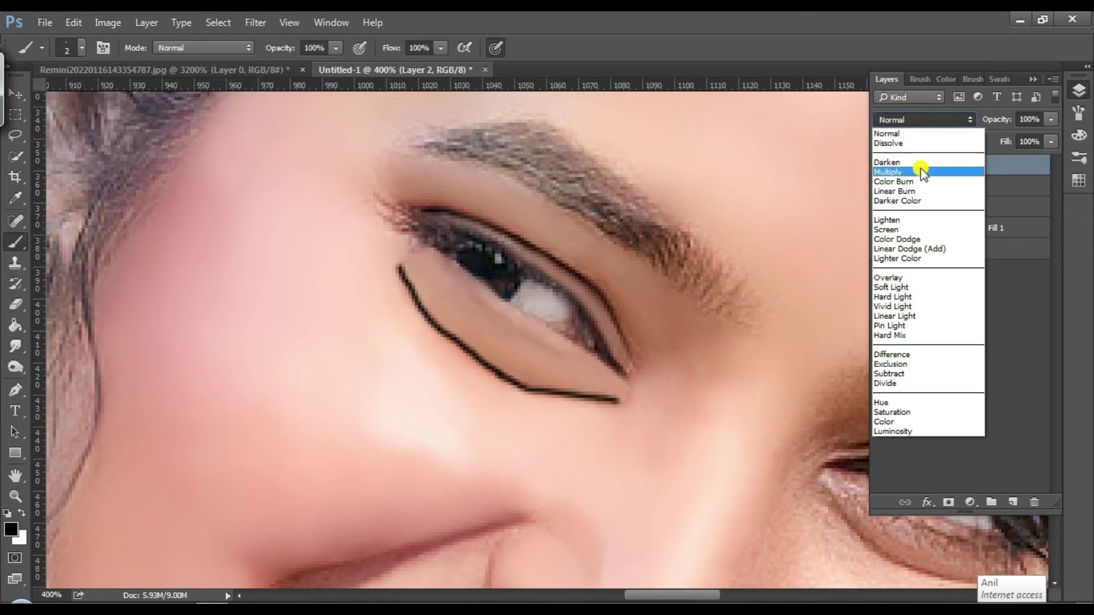
{"action": "left_click", "coordinate": [935, 161]}
{"action": "left_click_drag", "start_coordinate": [1006, 142], "coordinate": [971, 148]}
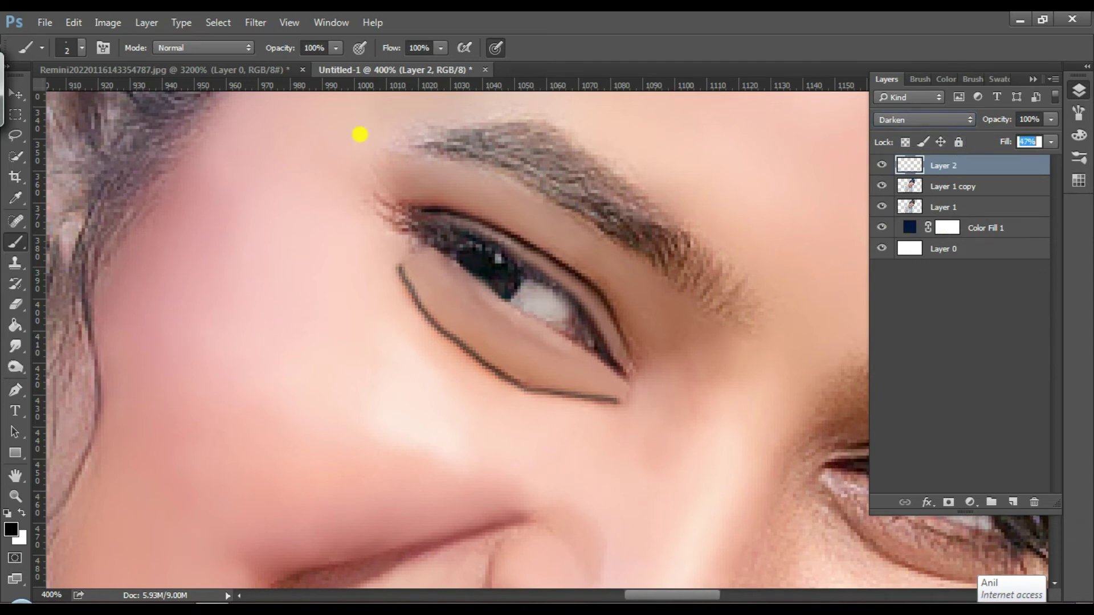
- Apply a Gaussian Blur with a 0.8-pixel radius to the under-eye crease line
{"action": "left_click", "coordinate": [262, 23]}
{"action": "mouse_move", "coordinate": [344, 220]}
{"action": "left_click", "coordinate": [544, 275]}
{"action": "left_click", "coordinate": [290, 322]}
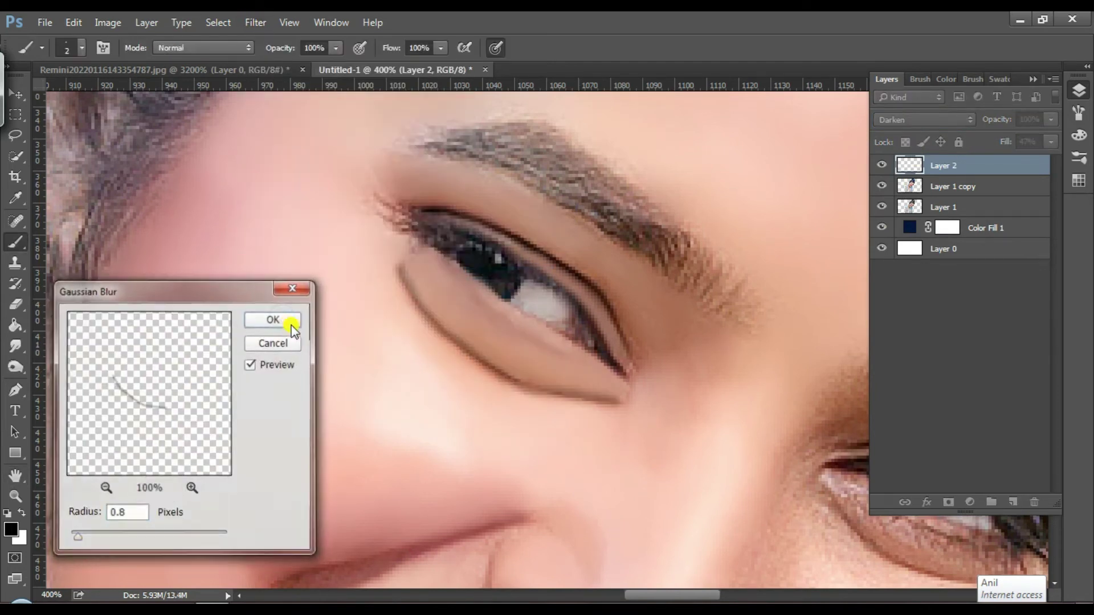
- Compare the crease line layer shown and hidden, merge it into Layer 1 copy and compare the merged layer
{"action": "left_click", "coordinate": [880, 166]}
{"action": "left_click", "coordinate": [879, 167]}
{"action": "right_click", "coordinate": [949, 166]}
{"action": "left_click", "coordinate": [866, 414]}
{"action": "left_click", "coordinate": [882, 166]}
{"action": "left_click", "coordinate": [882, 165]}
{"action": "left_click", "coordinate": [881, 165]}
{"action": "left_click", "coordinate": [881, 165]}
- Smudge away the left eye's outer lashes and blend its dark iris, reducing the smudge tip from 15 px
{"action": "key", "text": "r"}
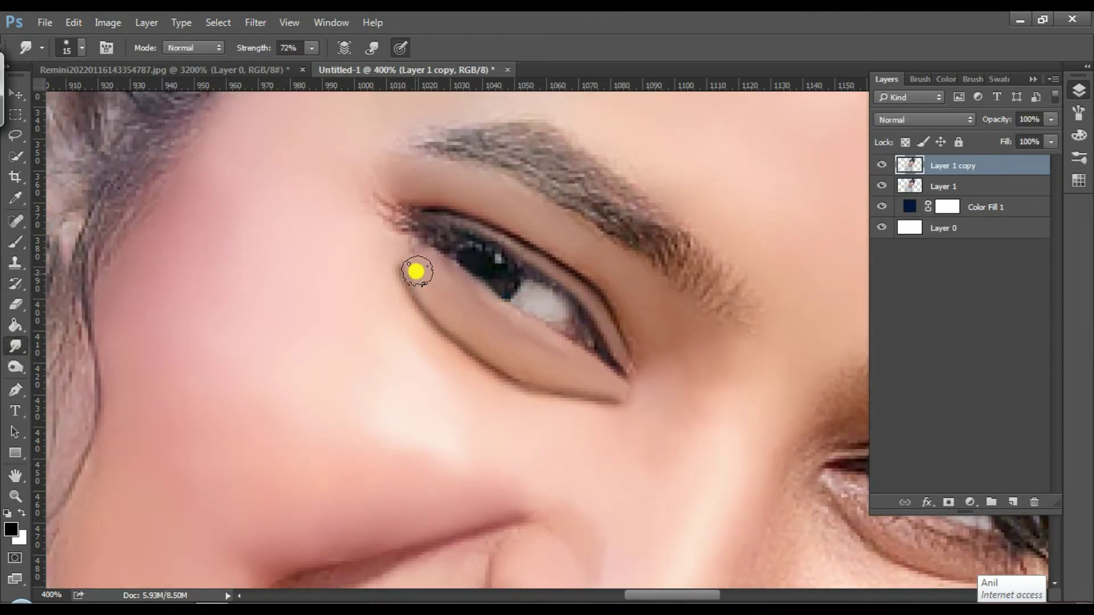
{"action": "left_click_drag", "start_coordinate": [359, 202], "coordinate": [387, 221]}
{"action": "left_click_drag", "start_coordinate": [467, 258], "coordinate": [507, 287]}
{"action": "key", "text": "bracketleft"}
{"action": "left_click_drag", "start_coordinate": [461, 246], "coordinate": [502, 244]}
- Smudge the left eye's outer-corner lashes, iris edge and inner corner smooth with a 7 to 10 px tip
{"action": "key", "text": "bracketleft"}
{"action": "key", "text": "bracketright"}
{"action": "left_click", "coordinate": [640, 345]}
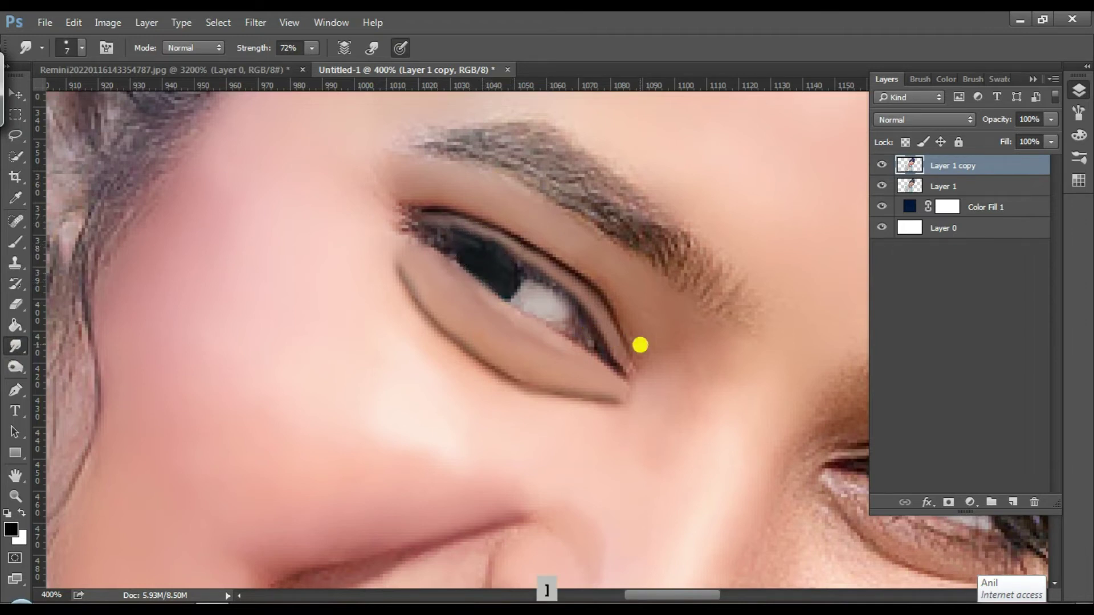
{"action": "key", "text": "bracketright"}
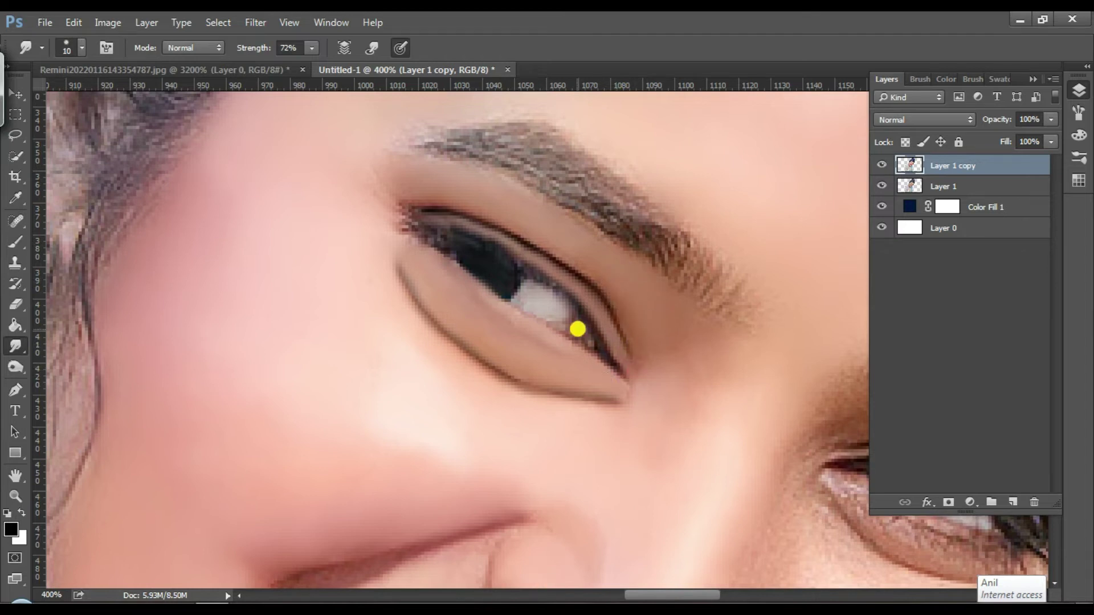
{"action": "left_click", "coordinate": [598, 398]}
{"action": "key", "text": "bracketleft"}
{"action": "key", "text": "bracketleft"}
{"action": "key", "text": "bracketleft"}
{"action": "key", "text": "bracketleft"}
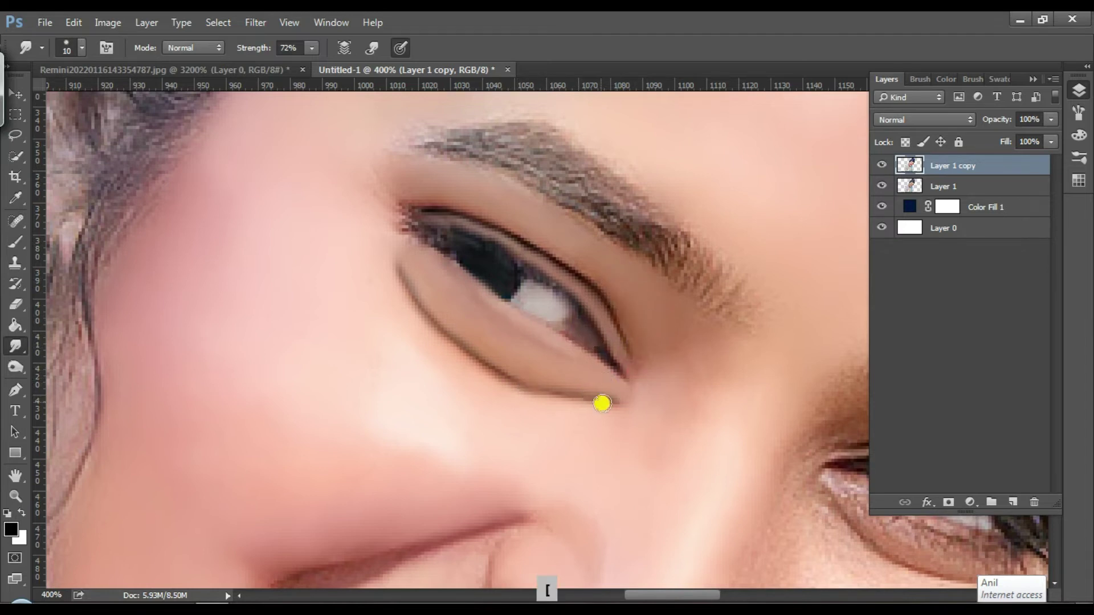
- Smooth the skin beside the left eye's outer corner and at the left eyebrow's inner end with a 20 px smudge tip
{"action": "key", "text": "bracketright"}
{"action": "key", "text": "bracketright"}
{"action": "key", "text": "bracketright"}
{"action": "key", "text": "bracketright"}
{"action": "key", "text": "bracketright"}
{"action": "left_click_drag", "start_coordinate": [373, 180], "coordinate": [380, 183]}
{"action": "left_click_drag", "start_coordinate": [811, 279], "coordinate": [761, 325]}
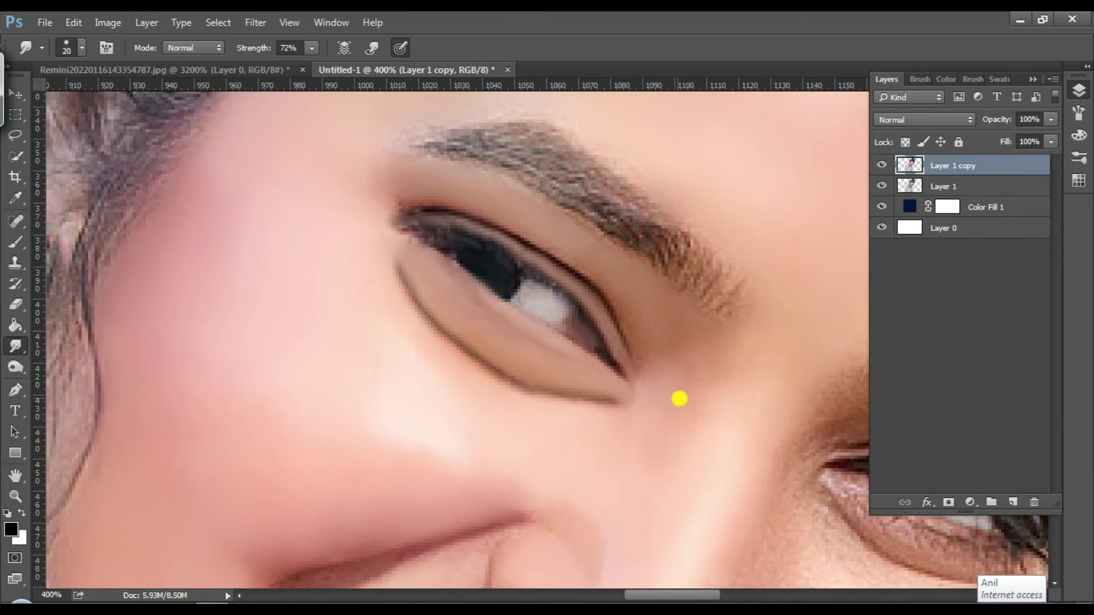
- Smudge the skin beside the lower lip's left side smooth with a 15 to 20 px tip
{"action": "left_click", "coordinate": [1078, 90]}
{"action": "left_click_drag", "start_coordinate": [1053, 279], "coordinate": [1054, 336]}
{"action": "key", "text": "bracketleft"}
{"action": "left_click", "coordinate": [312, 326]}
{"action": "left_click", "coordinate": [308, 272]}
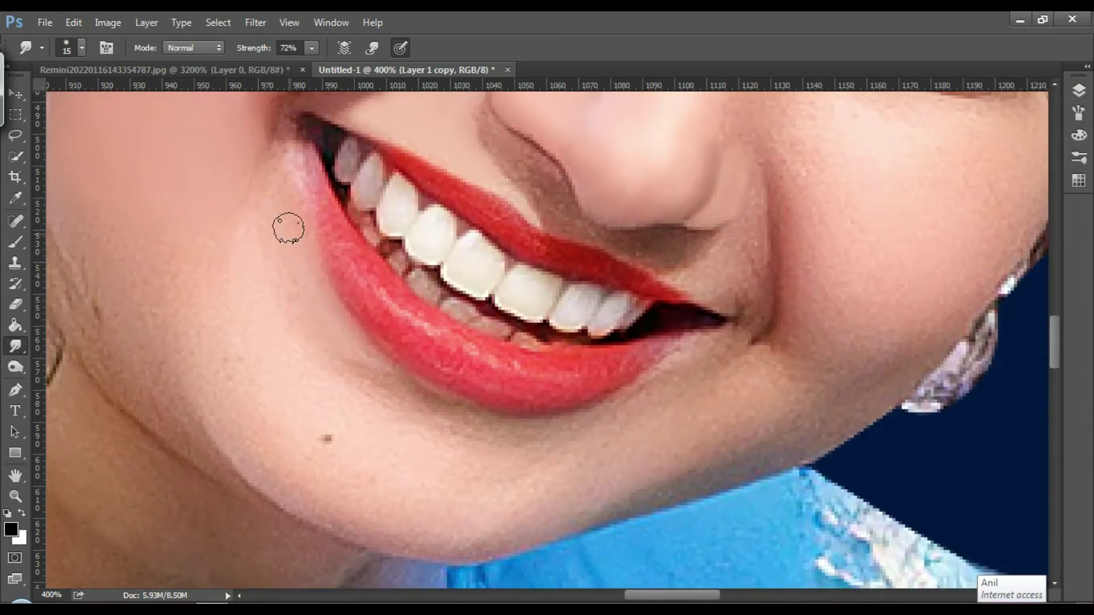
{"action": "key", "text": "bracketright"}
{"action": "left_click", "coordinate": [299, 340]}
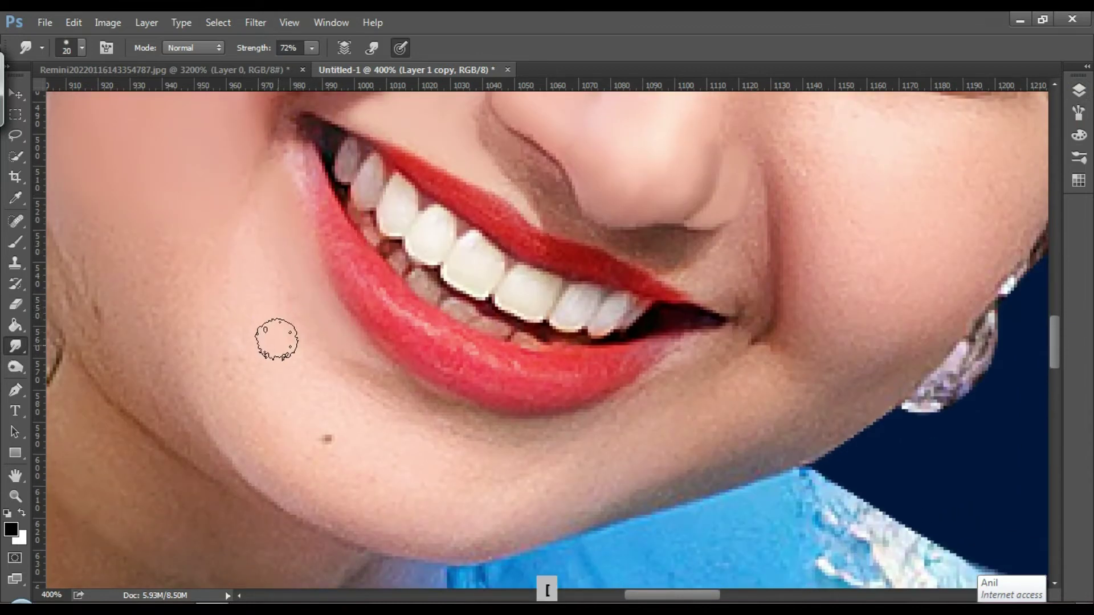
- Smudge away the chin mole, smooth the skin around it with a 20 px tip and save the portrait as a PSD
{"action": "left_click", "coordinate": [639, 329]}
{"action": "left_click", "coordinate": [634, 376]}
{"action": "left_click", "coordinate": [1078, 91]}
{"action": "left_click", "coordinate": [305, 402]}
{"action": "left_click", "coordinate": [247, 307]}
{"action": "left_click", "coordinate": [265, 295]}
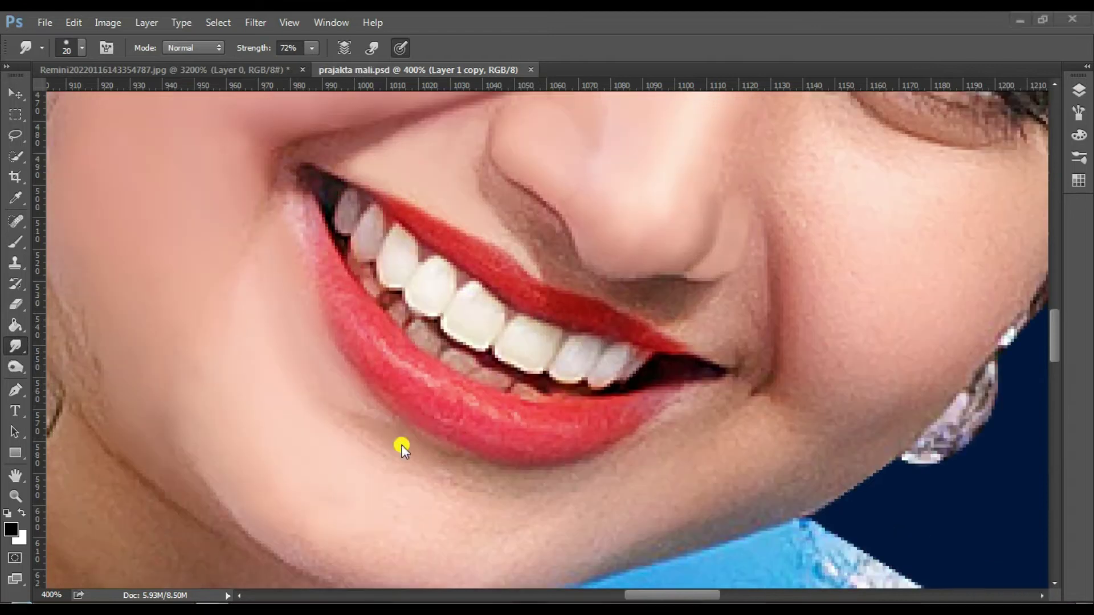
- Smooth the skin crease under the lower lip's left part, reducing the smudge tip to 15 px
{"action": "mouse_move", "coordinate": [401, 445]}
{"action": "left_mouse_down"}
{"action": "mouse_move", "coordinate": [368, 443]}
{"action": "mouse_move", "coordinate": [363, 418]}
{"action": "mouse_move", "coordinate": [349, 421]}
{"action": "mouse_move", "coordinate": [323, 374]}
{"action": "left_mouse_up"}
{"action": "key", "text": "bracketleft"}
{"action": "key", "text": "bracketleft"}
{"action": "key", "text": "bracketleft"}
{"action": "key", "text": "bracketright"}
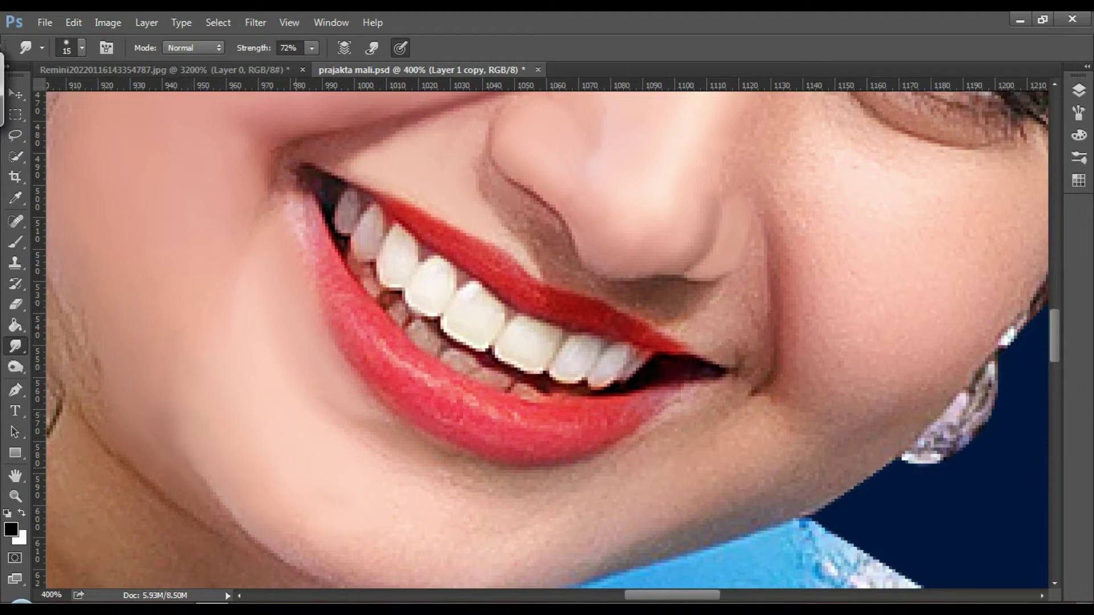
- Enlarge the smudge tip to 25 px, undo the first cheek strokes and smudge the middle of the right cheek
{"action": "scroll", "coordinate": [889, 282], "scroll_direction": "up", "scroll_amount": 1}
{"action": "key", "text": "bracketright"}
{"action": "key", "text": "bracketright"}
{"action": "mouse_move", "coordinate": [815, 322]}
{"action": "left_mouse_down"}
{"action": "mouse_move", "coordinate": [803, 257]}
{"action": "mouse_move", "coordinate": [810, 337]}
{"action": "mouse_move", "coordinate": [812, 299]}
{"action": "left_mouse_up"}
{"action": "key", "text": "ctrl+alt+z"}
{"action": "left_click", "coordinate": [817, 310]}
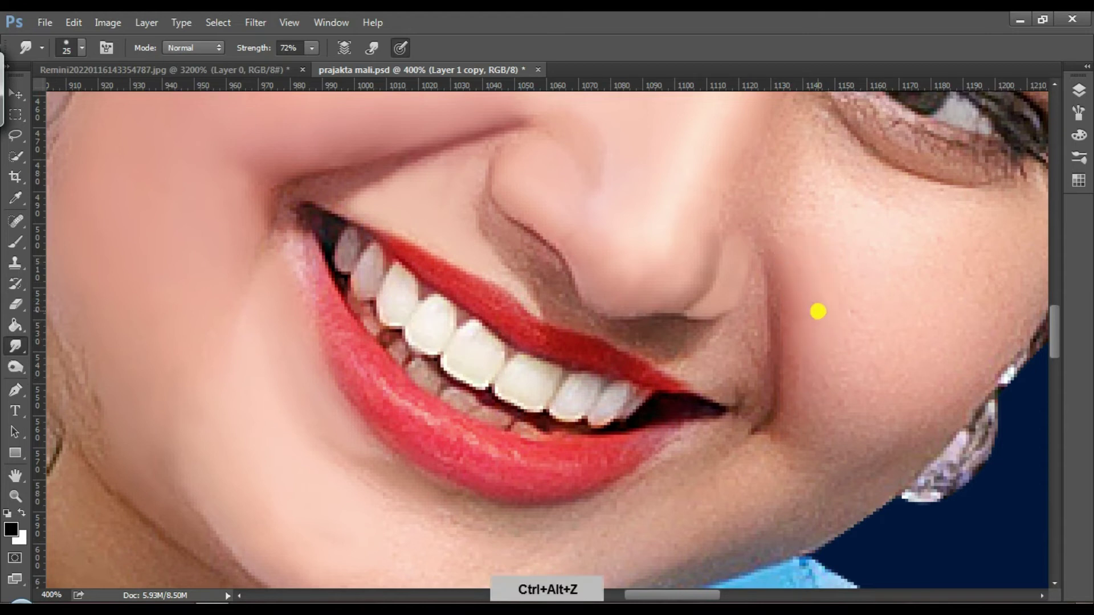
{"action": "key", "text": "i"}
{"action": "left_click", "coordinate": [16, 347]}
{"action": "left_click", "coordinate": [860, 290]}
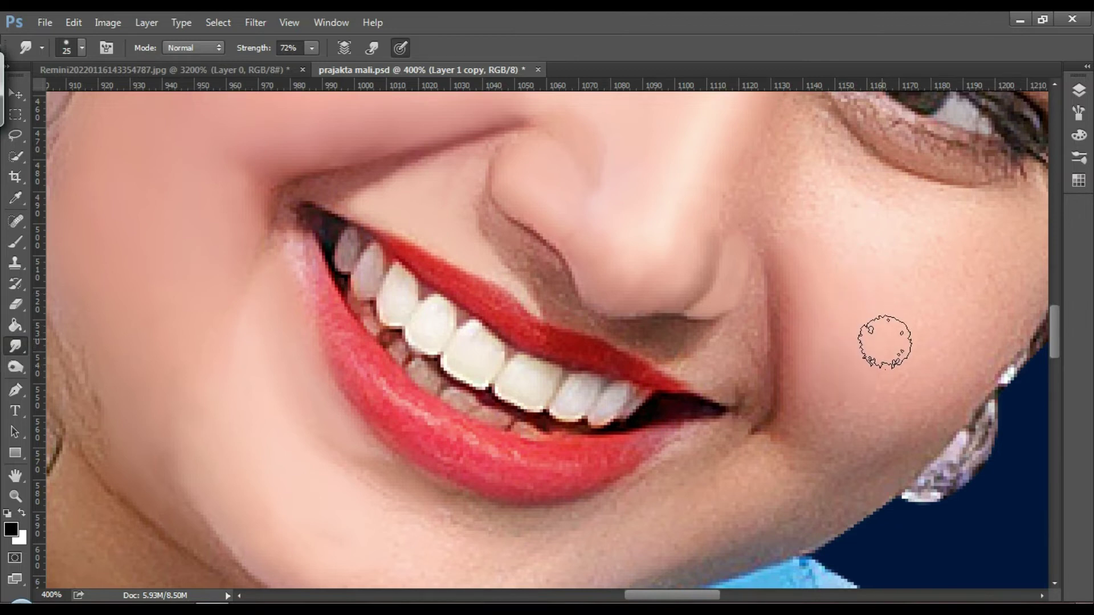
- Smudge the right cheek smooth from its outer edge to the nose side and the area below the right eye
{"action": "mouse_move", "coordinate": [955, 252]}
{"action": "left_mouse_down"}
{"action": "mouse_move", "coordinate": [904, 358]}
{"action": "mouse_move", "coordinate": [885, 361]}
{"action": "mouse_move", "coordinate": [868, 398]}
{"action": "mouse_move", "coordinate": [905, 386]}
{"action": "left_mouse_up"}
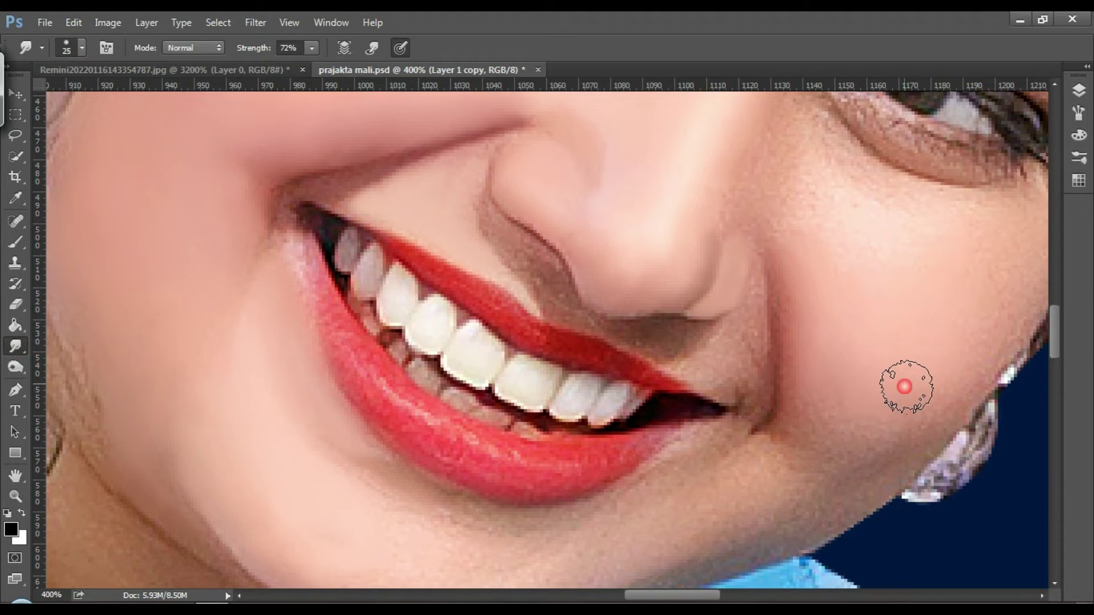
{"action": "left_click_drag", "start_coordinate": [987, 293], "coordinate": [972, 364]}
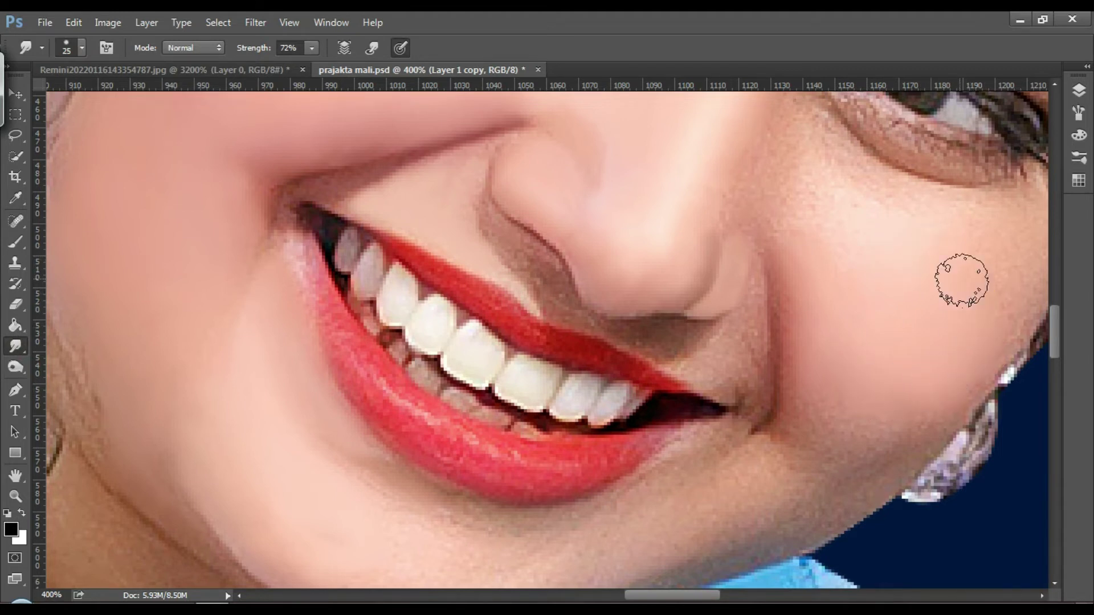
{"action": "left_click", "coordinate": [840, 239]}
{"action": "mouse_move", "coordinate": [827, 251]}
{"action": "left_mouse_down"}
{"action": "mouse_move", "coordinate": [796, 188]}
{"action": "mouse_move", "coordinate": [812, 202]}
{"action": "left_mouse_up"}
{"action": "mouse_move", "coordinate": [797, 185]}
{"action": "left_mouse_down"}
{"action": "mouse_move", "coordinate": [789, 206]}
{"action": "mouse_move", "coordinate": [857, 271]}
{"action": "mouse_move", "coordinate": [831, 313]}
{"action": "mouse_move", "coordinate": [874, 257]}
{"action": "left_mouse_up"}
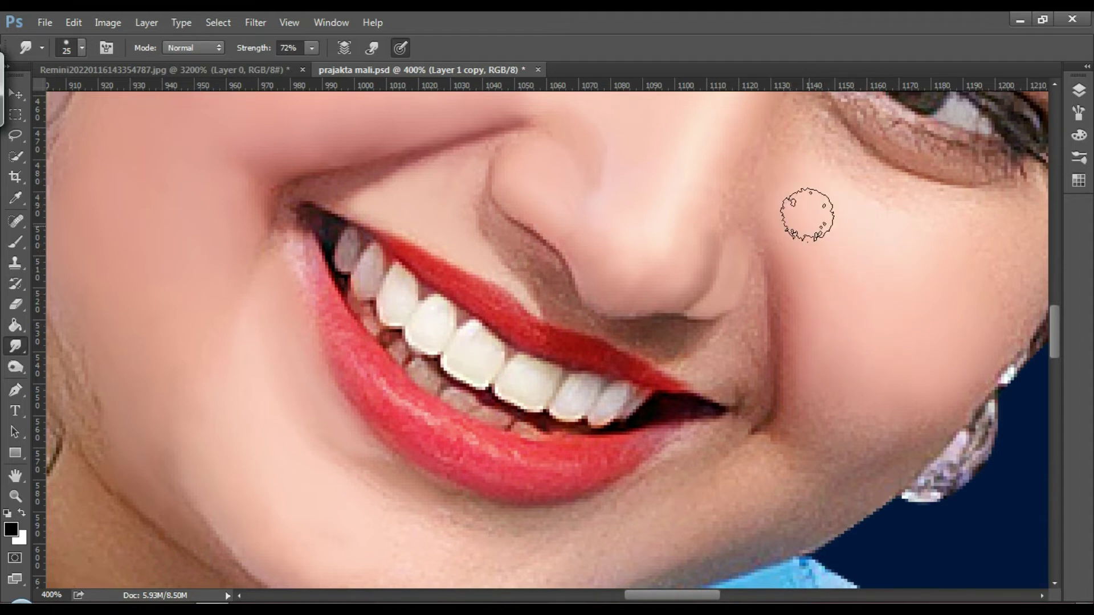
- Smooth the skin between the right mouth corner and the jawline, reducing the smudge tip from 25 to 20 px
{"action": "mouse_move", "coordinate": [821, 455]}
{"action": "left_mouse_down"}
{"action": "mouse_move", "coordinate": [820, 439]}
{"action": "mouse_move", "coordinate": [894, 416]}
{"action": "mouse_move", "coordinate": [760, 527]}
{"action": "left_mouse_up"}
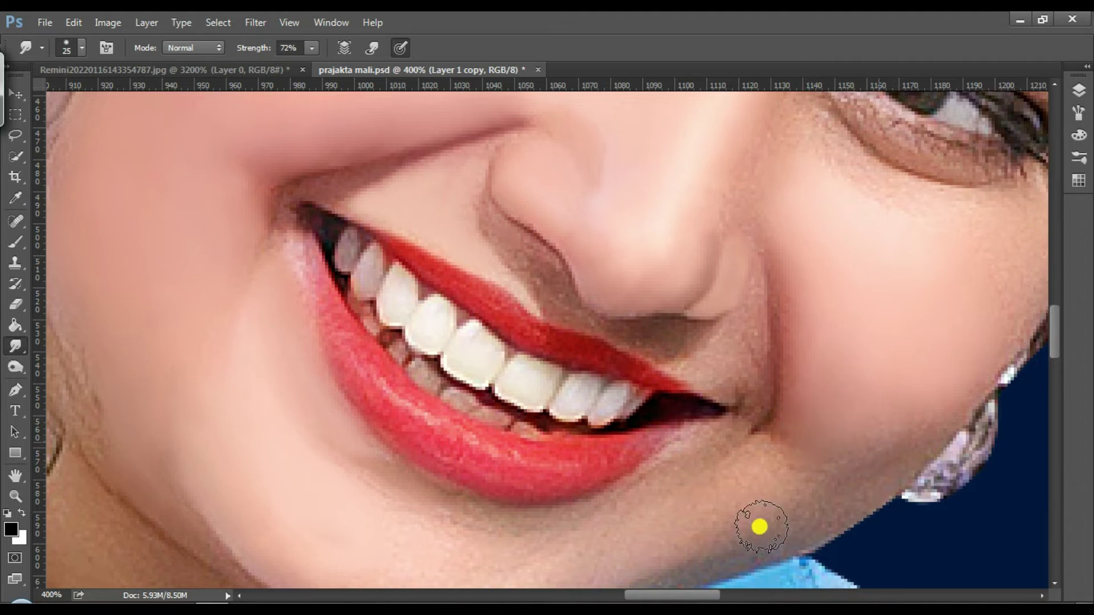
{"action": "left_click_drag", "start_coordinate": [1054, 331], "coordinate": [1054, 346]}
{"action": "left_click", "coordinate": [697, 398]}
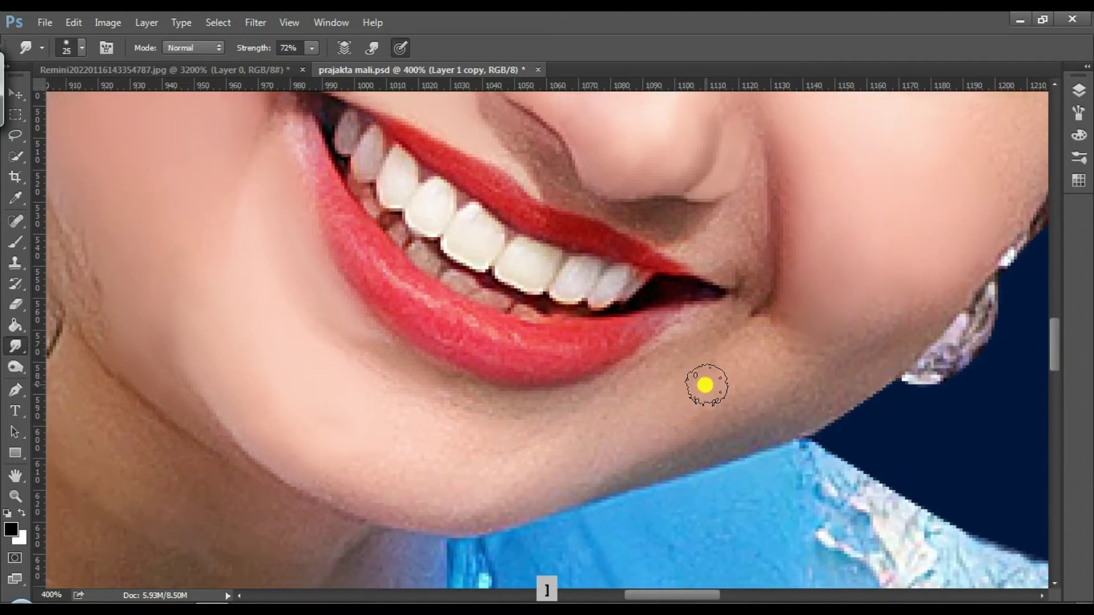
{"action": "key", "text": "bracketleft"}
{"action": "left_click_drag", "start_coordinate": [765, 345], "coordinate": [753, 357]}
{"action": "key", "text": "bracketleft"}
{"action": "left_click", "coordinate": [579, 437]}
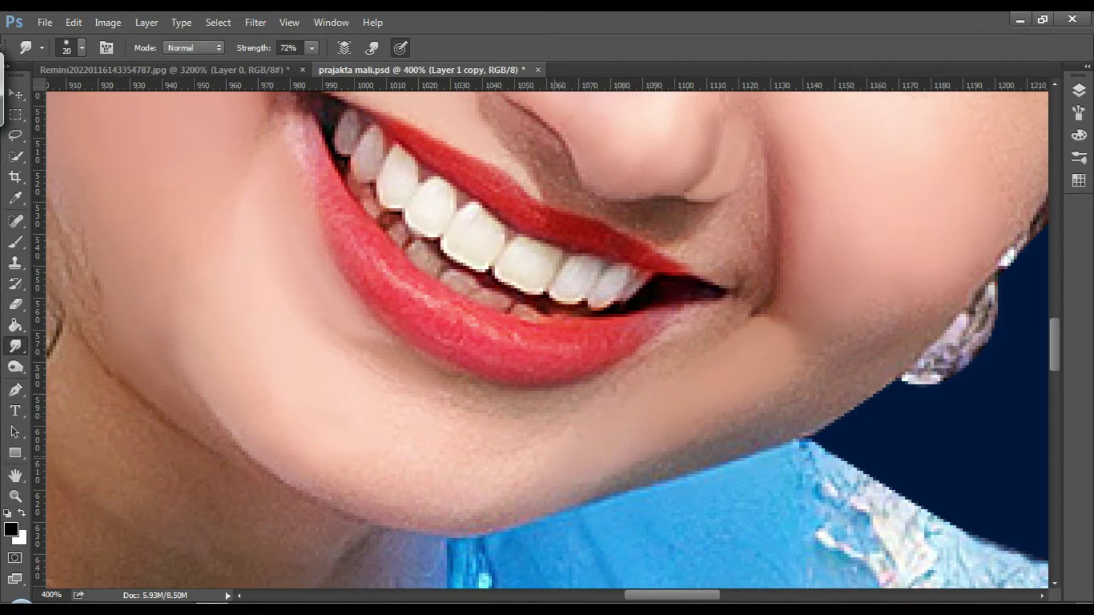
- Smudge the centre and left of the chin smooth up to the lower lip with a tip of about 20 px
{"action": "key", "text": "bracketright"}
{"action": "key", "text": "bracketright"}
{"action": "mouse_move", "coordinate": [501, 442]}
{"action": "left_mouse_down"}
{"action": "mouse_move", "coordinate": [398, 442]}
{"action": "mouse_move", "coordinate": [318, 413]}
{"action": "mouse_move", "coordinate": [361, 467]}
{"action": "left_mouse_up"}
{"action": "key", "text": "bracketleft"}
{"action": "left_click", "coordinate": [542, 442]}
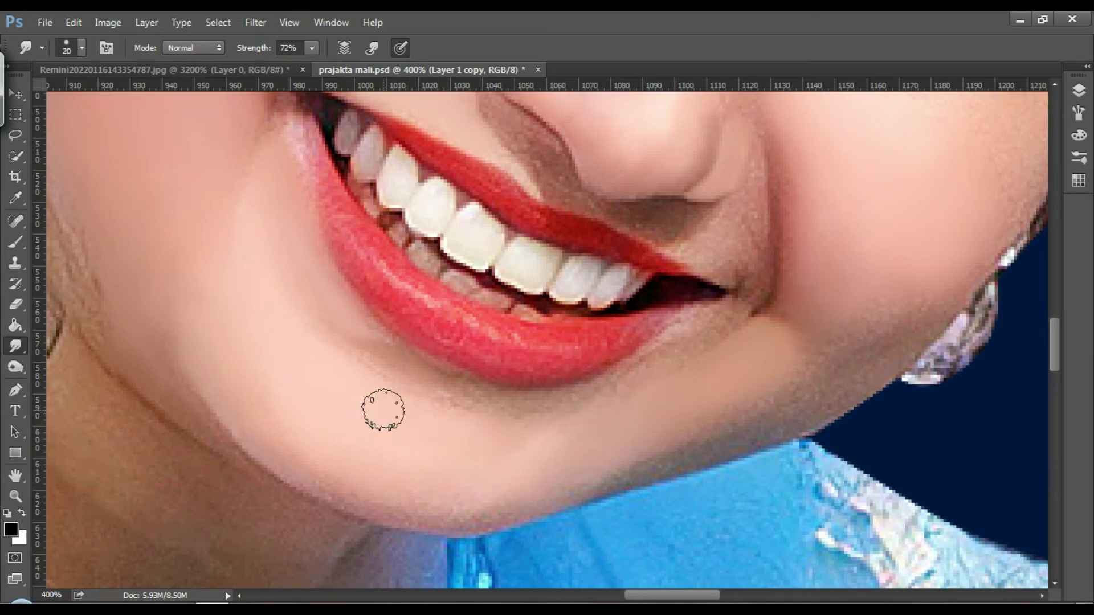
{"action": "left_click", "coordinate": [391, 371]}
{"action": "key", "text": "bracketleft"}
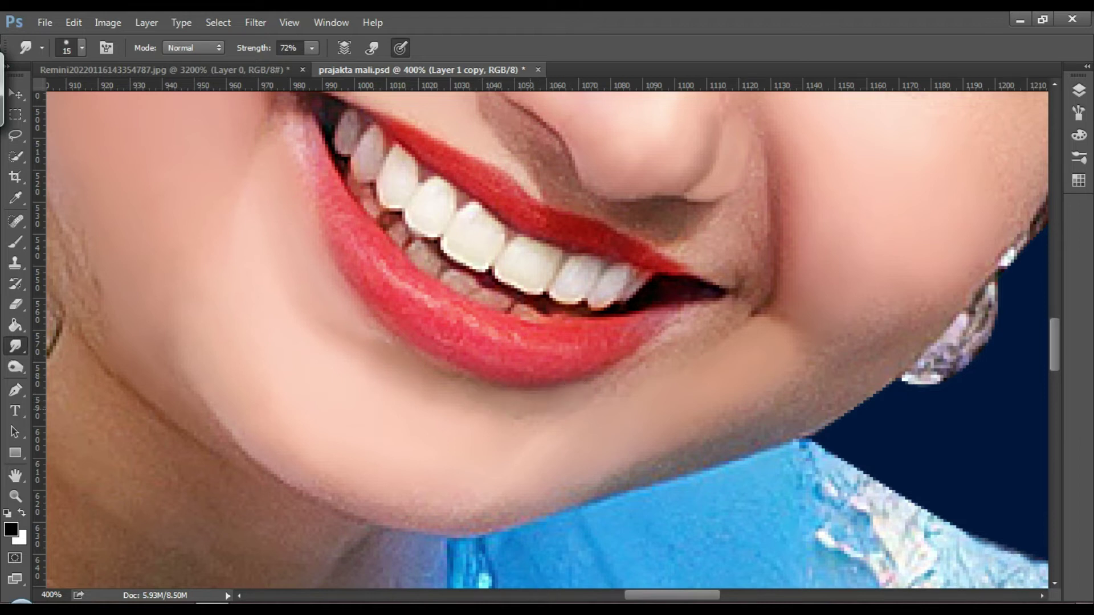
- Blend the skin under the lower lip's right half and the dark shading along the right jaw edge with a 15 to 20 px tip
{"action": "key", "text": "bracketright"}
{"action": "left_click", "coordinate": [560, 403]}
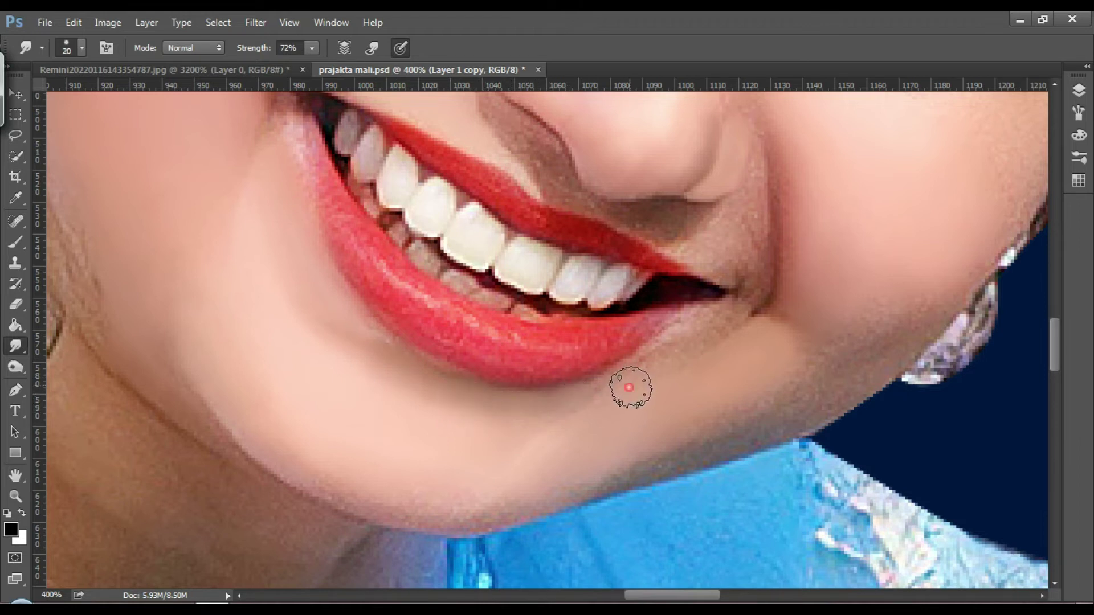
{"action": "left_click", "coordinate": [767, 426]}
{"action": "key", "text": "bracketleft"}
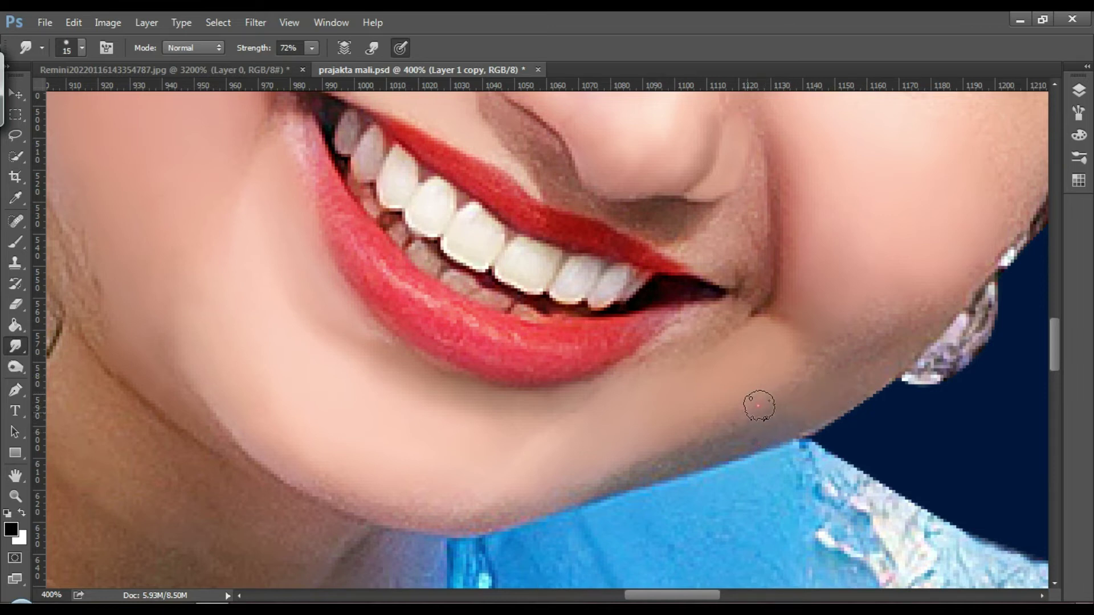
{"action": "left_click", "coordinate": [678, 460]}
{"action": "key", "text": "bracketleft"}
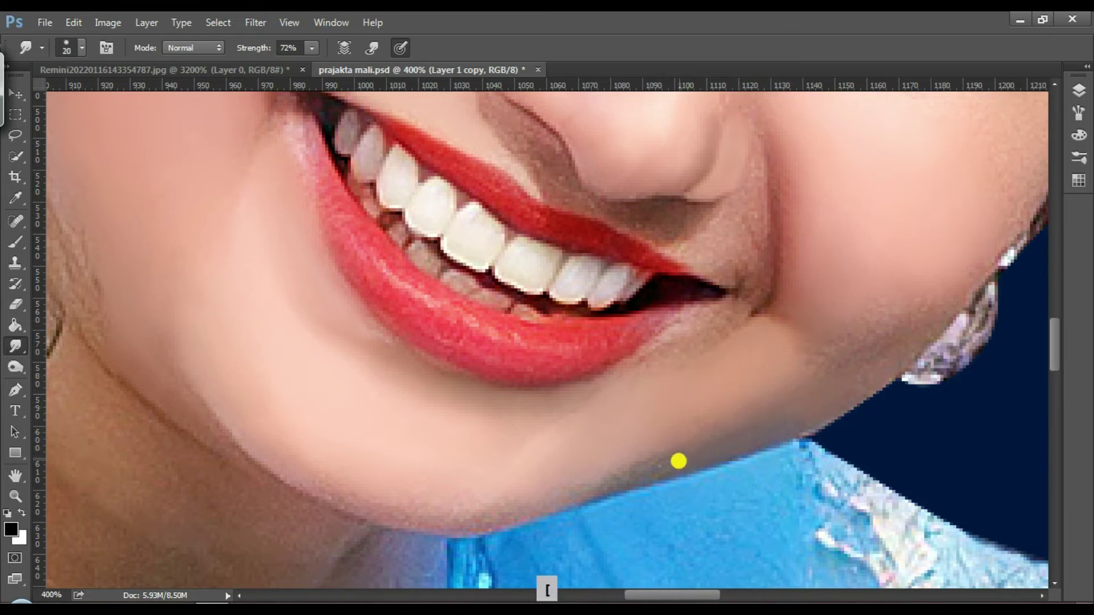
{"action": "key", "text": "bracketleft"}
{"action": "key", "text": "bracketright"}
{"action": "key", "text": "bracketleft"}
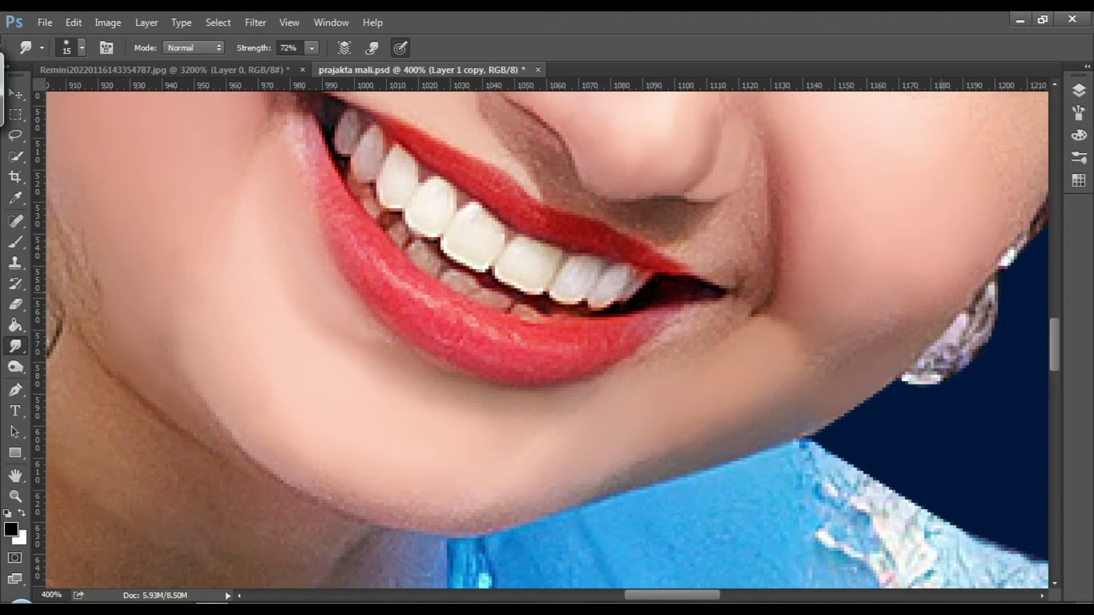
- Smooth the lower right cheek above the jaw with a 25 px smudge tip
{"action": "key", "text": "bracketright"}
{"action": "key", "text": "bracketright"}
{"action": "mouse_move", "coordinate": [889, 322]}
{"action": "left_mouse_down"}
{"action": "mouse_move", "coordinate": [780, 368]}
{"action": "mouse_move", "coordinate": [836, 331]}
{"action": "left_mouse_up"}
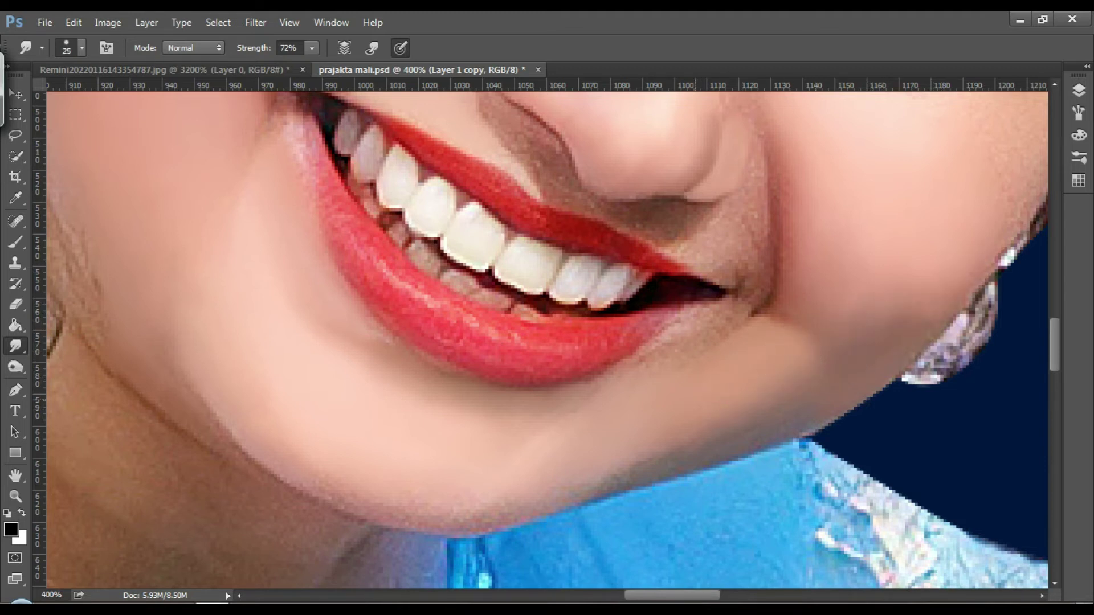
- Smudge the skin along the lower lip's left edge and the adjoining left cheek with a 15 px tip
{"action": "key", "text": "bracketright"}
{"action": "key", "text": "bracketleft"}
{"action": "left_click_drag", "start_coordinate": [384, 347], "coordinate": [339, 315]}
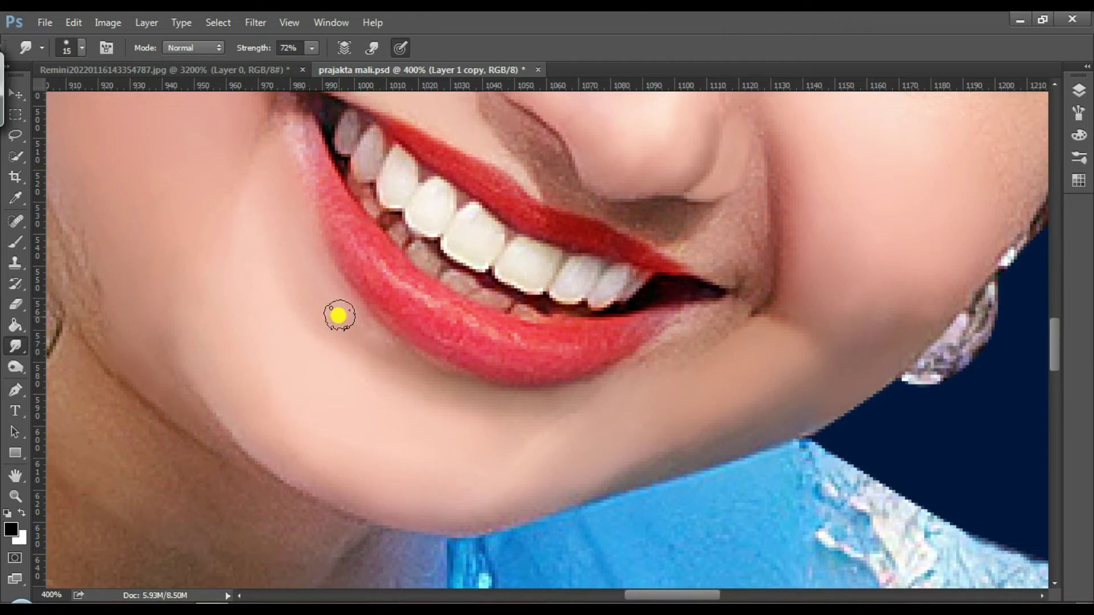
{"action": "left_click_drag", "start_coordinate": [215, 269], "coordinate": [208, 196]}
- Smooth the outer left cheek, the left jawline and the neck below it, setting the smudge tip to 25 px and strength to 53%
{"action": "key", "text": "bracketright"}
{"action": "key", "text": "bracketright"}
{"action": "left_click", "coordinate": [117, 198]}
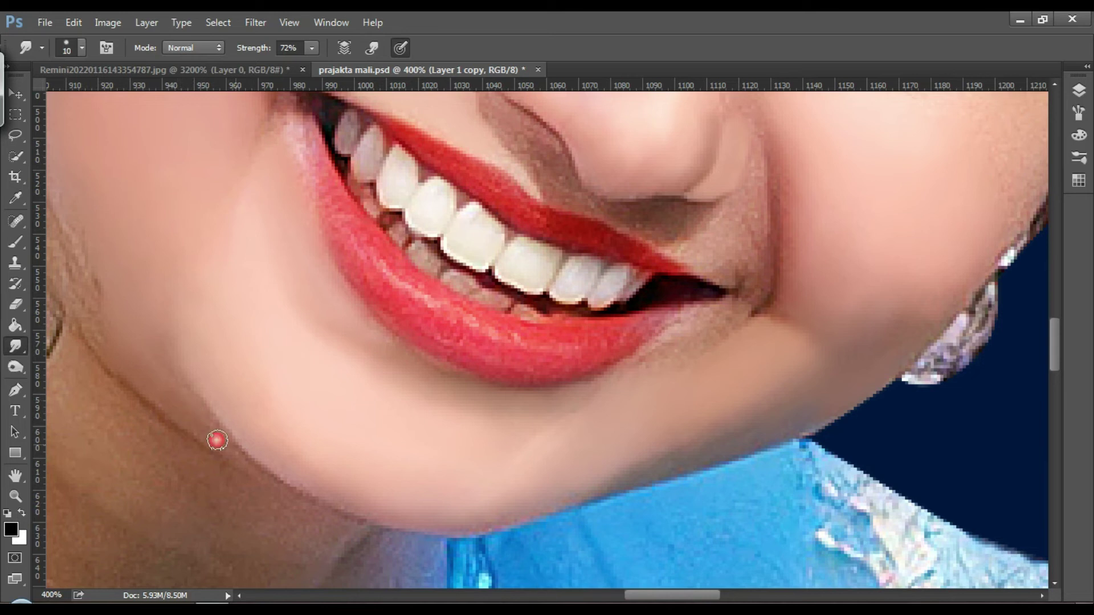
{"action": "left_click", "coordinate": [277, 254]}
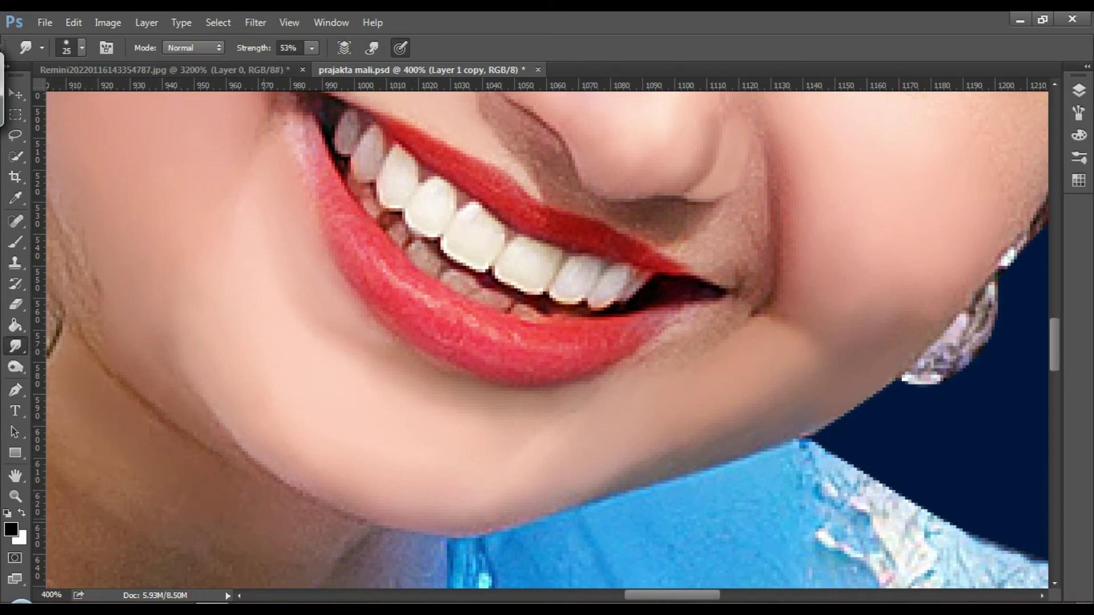
{"action": "left_click", "coordinate": [390, 547]}
- Load Layer 1 copy's outline as a selection and smudge the upper edge of the left shoulder inside it
{"action": "left_click_drag", "start_coordinate": [682, 595], "coordinate": [630, 595]}
{"action": "left_click_drag", "start_coordinate": [1051, 341], "coordinate": [1050, 311]}
{"action": "left_click", "coordinate": [1075, 98]}
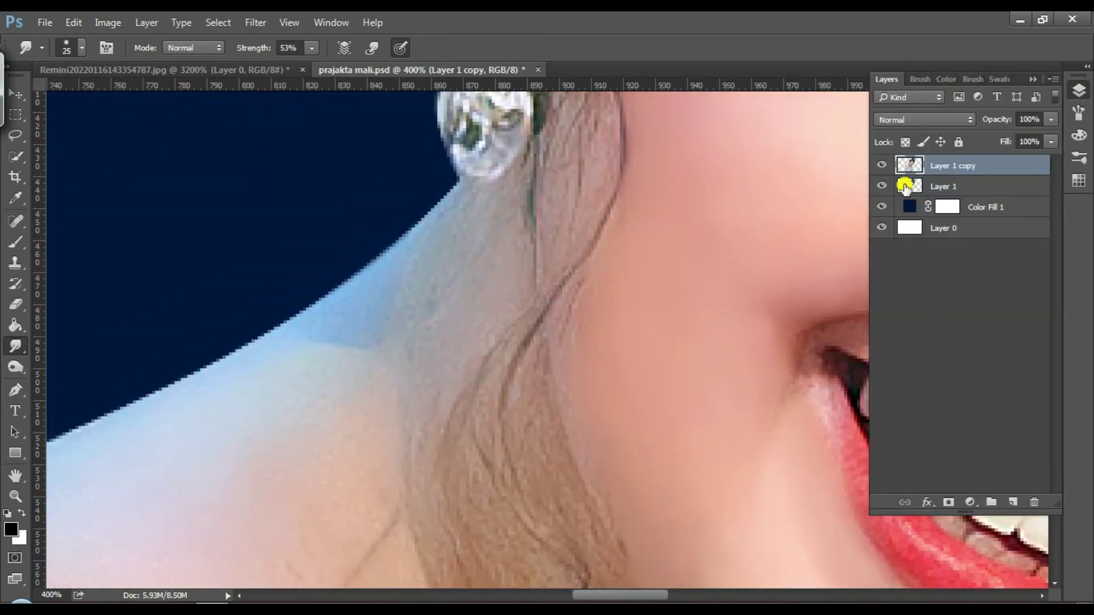
{"action": "left_click", "coordinate": [909, 168], "text": "ctrl"}
{"action": "left_click", "coordinate": [1078, 97]}
{"action": "left_click_drag", "start_coordinate": [354, 284], "coordinate": [321, 307]}
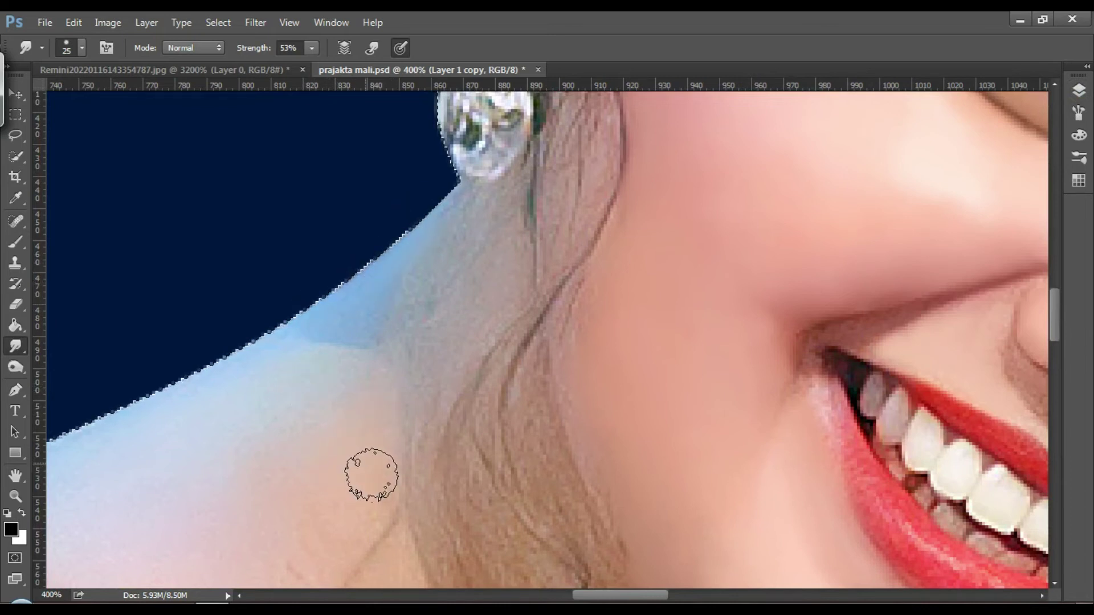
- Smudge the left shoulder and neck skin smooth between the hair and the garment with a 25 px tip at 53% strength
{"action": "mouse_move", "coordinate": [465, 306]}
{"action": "left_mouse_down"}
{"action": "mouse_move", "coordinate": [427, 343]}
{"action": "mouse_move", "coordinate": [428, 385]}
{"action": "mouse_move", "coordinate": [461, 309]}
{"action": "mouse_move", "coordinate": [435, 284]}
{"action": "mouse_move", "coordinate": [407, 290]}
{"action": "mouse_move", "coordinate": [408, 266]}
{"action": "mouse_move", "coordinate": [385, 357]}
{"action": "left_mouse_up"}
{"action": "scroll", "coordinate": [182, 254], "scroll_direction": "down", "scroll_amount": 3}
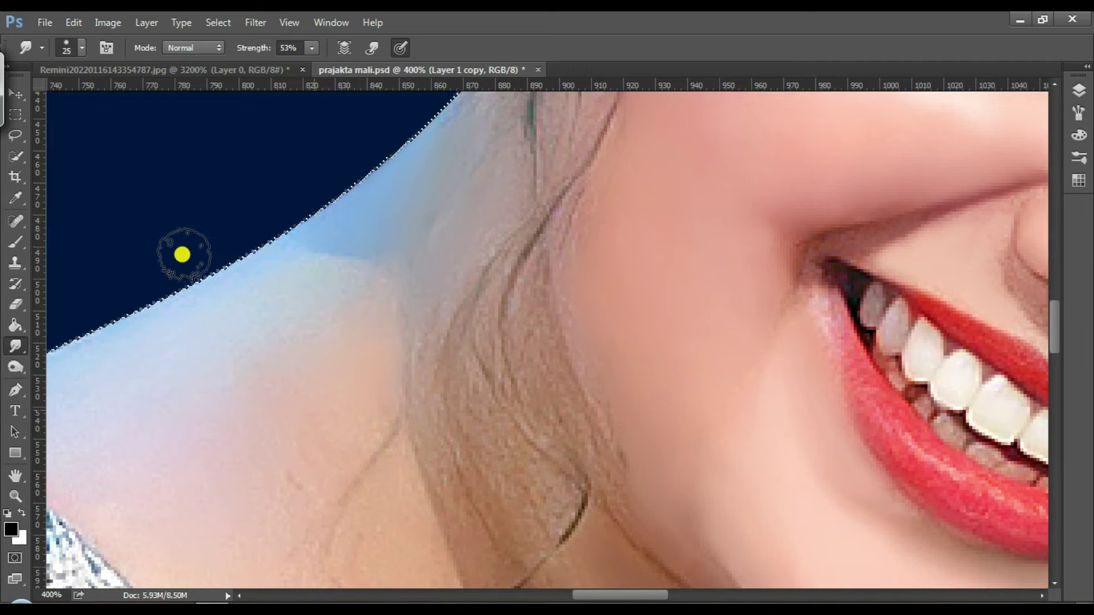
{"action": "scroll", "coordinate": [182, 255], "scroll_direction": "down", "scroll_amount": 3}
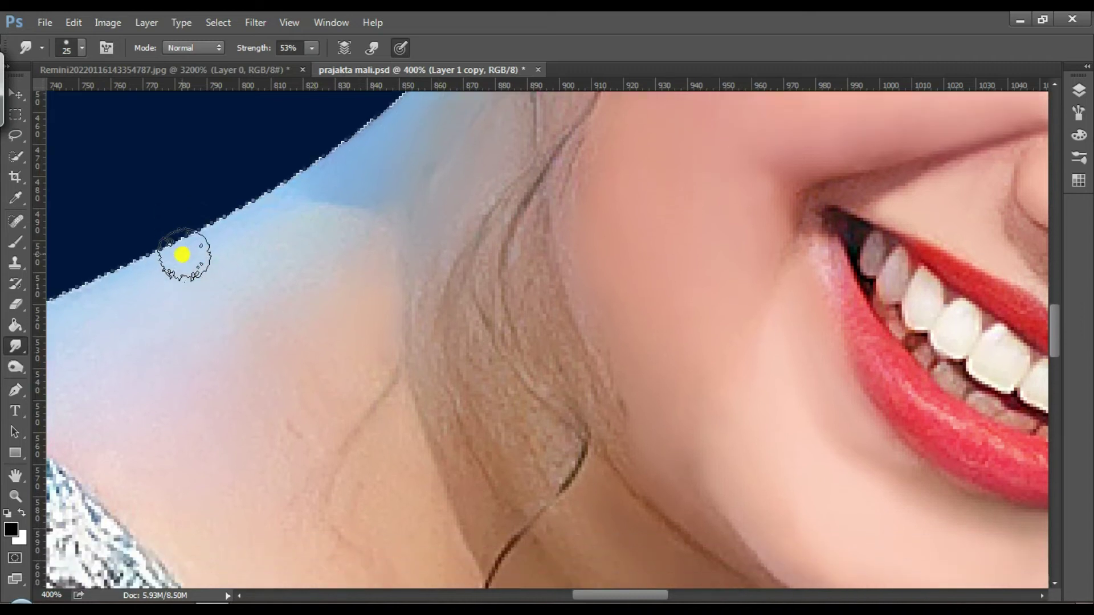
{"action": "scroll", "coordinate": [317, 342], "scroll_direction": "up", "scroll_amount": 1}
{"action": "left_click_drag", "start_coordinate": [291, 429], "coordinate": [298, 444]}
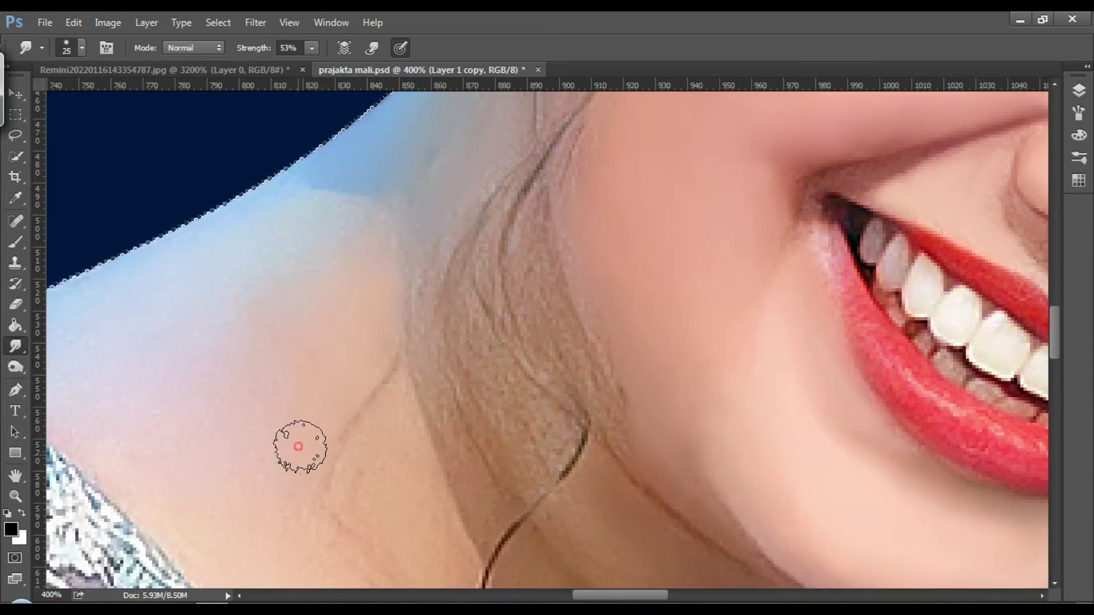
{"action": "scroll", "coordinate": [152, 464], "scroll_direction": "up", "scroll_amount": 1}
{"action": "mouse_move", "coordinate": [315, 305]}
{"action": "left_mouse_down"}
{"action": "mouse_move", "coordinate": [286, 274]}
{"action": "mouse_move", "coordinate": [225, 273]}
{"action": "mouse_move", "coordinate": [161, 289]}
{"action": "left_mouse_up"}
{"action": "mouse_move", "coordinate": [264, 226]}
{"action": "left_mouse_down"}
{"action": "mouse_move", "coordinate": [322, 232]}
{"action": "mouse_move", "coordinate": [347, 298]}
{"action": "mouse_move", "coordinate": [259, 344]}
{"action": "mouse_move", "coordinate": [220, 313]}
{"action": "mouse_move", "coordinate": [298, 376]}
{"action": "mouse_move", "coordinate": [359, 386]}
{"action": "mouse_move", "coordinate": [264, 491]}
{"action": "mouse_move", "coordinate": [216, 376]}
{"action": "mouse_move", "coordinate": [285, 276]}
{"action": "mouse_move", "coordinate": [213, 475]}
{"action": "mouse_move", "coordinate": [134, 492]}
{"action": "left_mouse_up"}
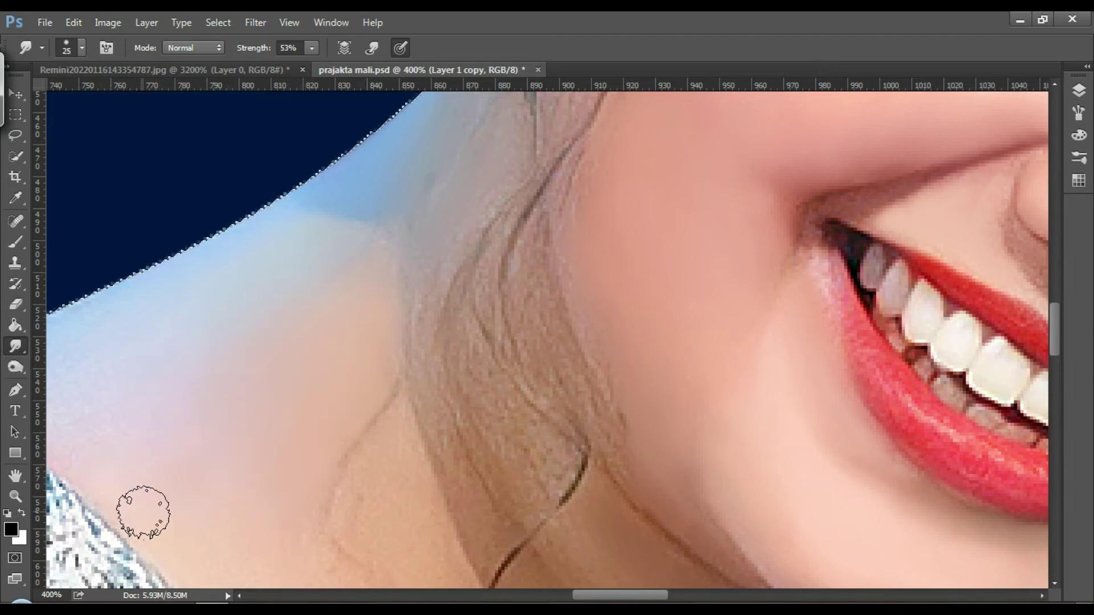
- Smooth the skin beside the embroidered neckline and soften the faint stray hair strand on the lower neck
{"action": "left_click_drag", "start_coordinate": [610, 596], "coordinate": [590, 598]}
{"action": "mouse_move", "coordinate": [334, 459]}
{"action": "left_mouse_down"}
{"action": "mouse_move", "coordinate": [339, 469]}
{"action": "mouse_move", "coordinate": [210, 383]}
{"action": "mouse_move", "coordinate": [228, 386]}
{"action": "mouse_move", "coordinate": [262, 347]}
{"action": "mouse_move", "coordinate": [335, 368]}
{"action": "mouse_move", "coordinate": [351, 431]}
{"action": "mouse_move", "coordinate": [300, 408]}
{"action": "mouse_move", "coordinate": [417, 410]}
{"action": "left_mouse_up"}
{"action": "scroll", "coordinate": [532, 329], "scroll_direction": "down", "scroll_amount": 3}
{"action": "mouse_move", "coordinate": [629, 379]}
{"action": "left_mouse_down"}
{"action": "mouse_move", "coordinate": [661, 420]}
{"action": "mouse_move", "coordinate": [653, 430]}
{"action": "mouse_move", "coordinate": [602, 417]}
{"action": "mouse_move", "coordinate": [641, 404]}
{"action": "mouse_move", "coordinate": [670, 450]}
{"action": "mouse_move", "coordinate": [675, 496]}
{"action": "left_mouse_up"}
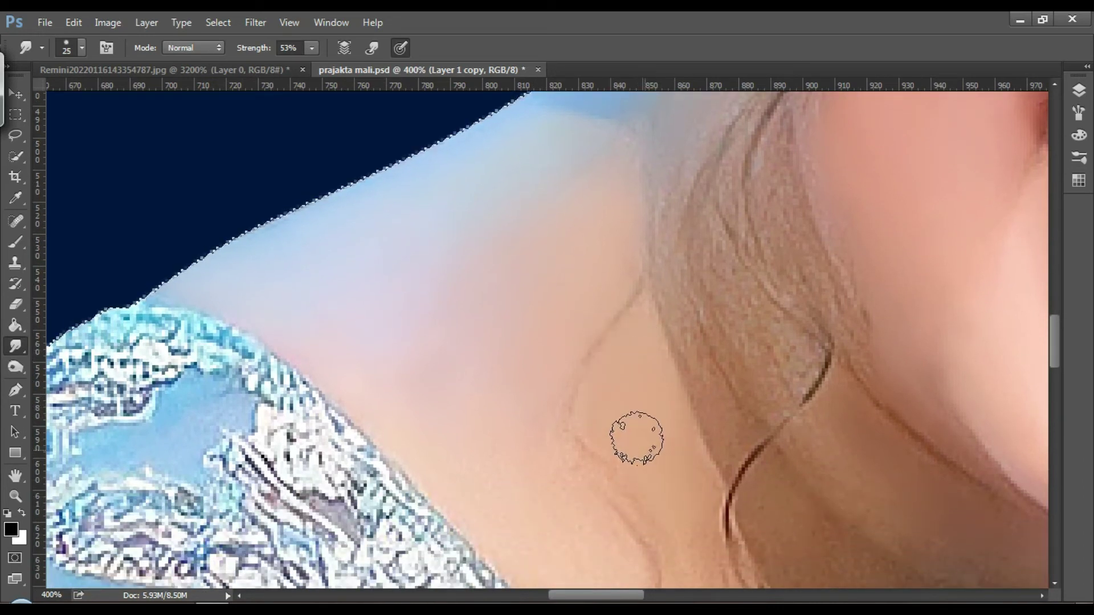
{"action": "scroll", "coordinate": [604, 341], "scroll_direction": "down", "scroll_amount": 1}
{"action": "scroll", "coordinate": [484, 433], "scroll_direction": "down", "scroll_amount": 3}
{"action": "left_click", "coordinate": [564, 466]}
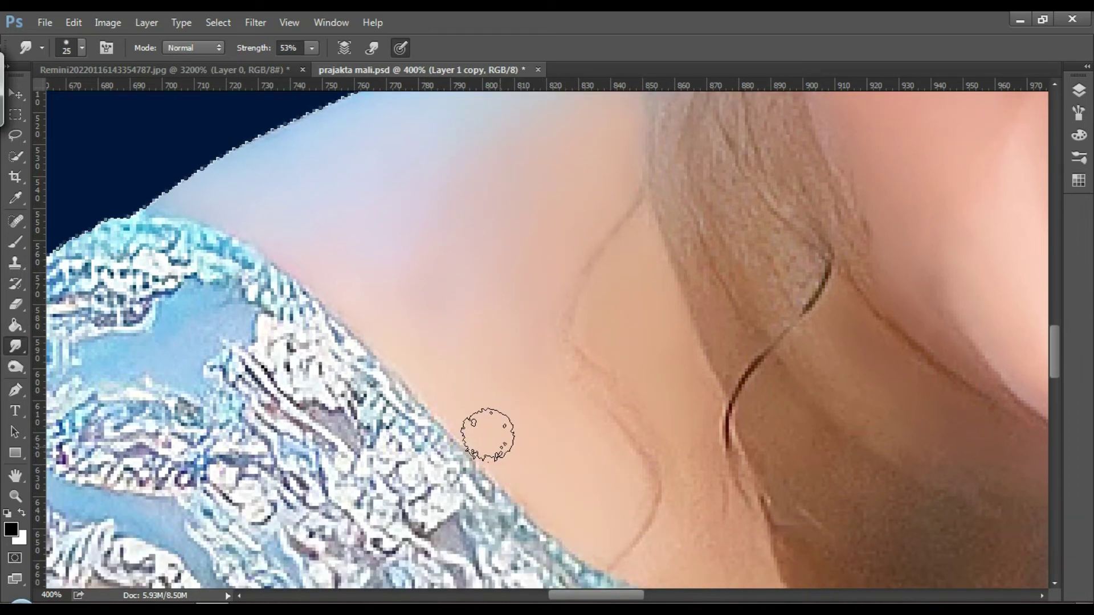
{"action": "left_click_drag", "start_coordinate": [596, 385], "coordinate": [686, 453]}
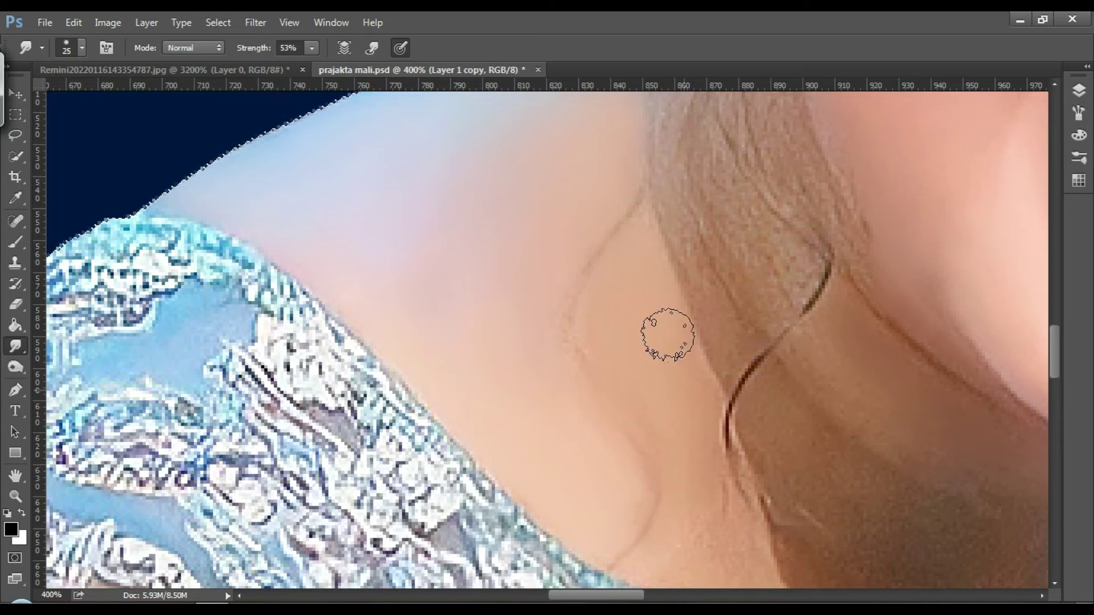
- Smudge the shadowed neck skin between the chin and the neckline smooth with a 25 px tip, lowering the strength to 31%
{"action": "scroll", "coordinate": [666, 334], "scroll_direction": "down", "scroll_amount": 3}
{"action": "left_click", "coordinate": [678, 400]}
{"action": "left_click", "coordinate": [684, 445]}
{"action": "left_click_drag", "start_coordinate": [632, 594], "coordinate": [681, 594]}
{"action": "left_click", "coordinate": [459, 464]}
{"action": "scroll", "coordinate": [459, 463], "scroll_direction": "down", "scroll_amount": 2}
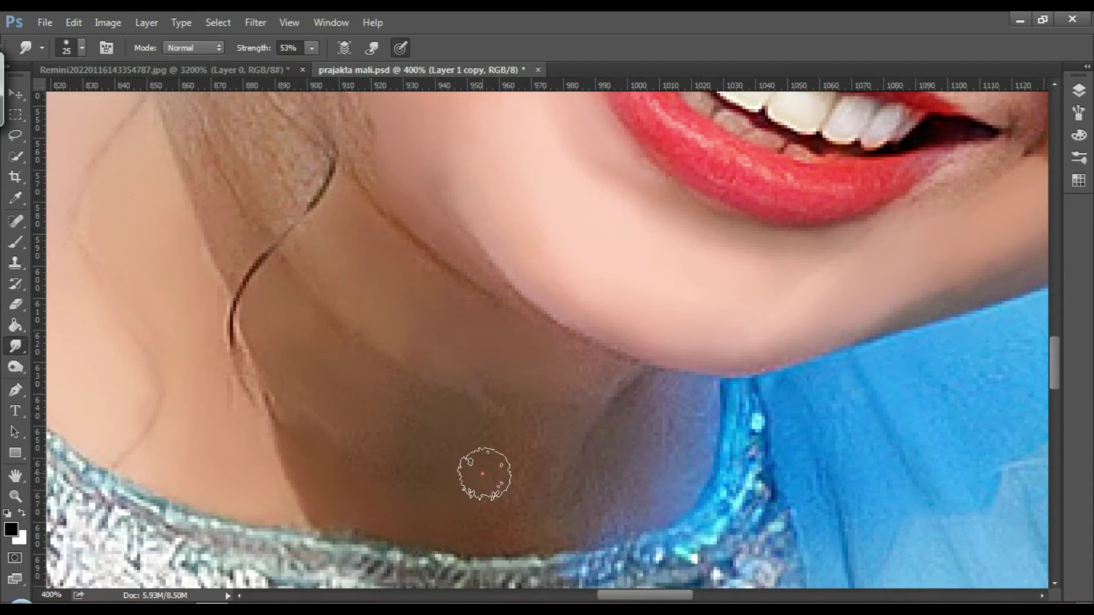
{"action": "mouse_move", "coordinate": [682, 463]}
{"action": "left_mouse_down"}
{"action": "mouse_move", "coordinate": [618, 510]}
{"action": "mouse_move", "coordinate": [641, 432]}
{"action": "mouse_move", "coordinate": [618, 461]}
{"action": "left_mouse_up"}
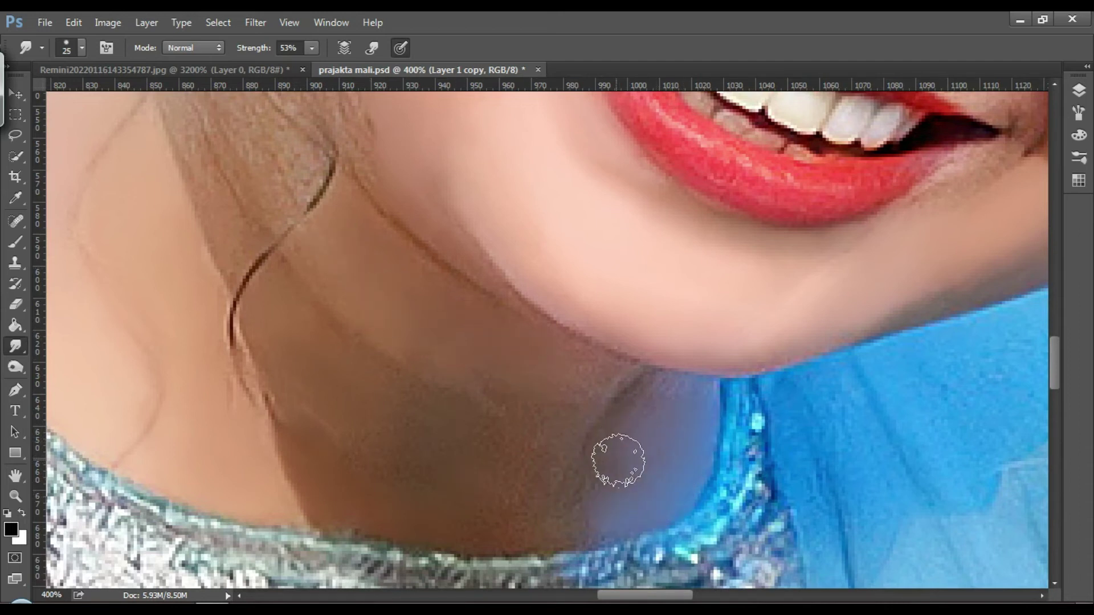
{"action": "mouse_move", "coordinate": [540, 393]}
{"action": "left_mouse_down"}
{"action": "mouse_move", "coordinate": [508, 524]}
{"action": "mouse_move", "coordinate": [536, 523]}
{"action": "mouse_move", "coordinate": [469, 438]}
{"action": "mouse_move", "coordinate": [503, 441]}
{"action": "mouse_move", "coordinate": [500, 508]}
{"action": "mouse_move", "coordinate": [558, 510]}
{"action": "left_mouse_up"}
{"action": "left_click_drag", "start_coordinate": [670, 459], "coordinate": [622, 448]}
{"action": "mouse_move", "coordinate": [523, 403]}
{"action": "left_mouse_down"}
{"action": "mouse_move", "coordinate": [500, 481]}
{"action": "mouse_move", "coordinate": [525, 527]}
{"action": "mouse_move", "coordinate": [282, 392]}
{"action": "mouse_move", "coordinate": [352, 443]}
{"action": "mouse_move", "coordinate": [438, 473]}
{"action": "mouse_move", "coordinate": [298, 402]}
{"action": "mouse_move", "coordinate": [347, 451]}
{"action": "mouse_move", "coordinate": [429, 415]}
{"action": "mouse_move", "coordinate": [372, 385]}
{"action": "left_mouse_up"}
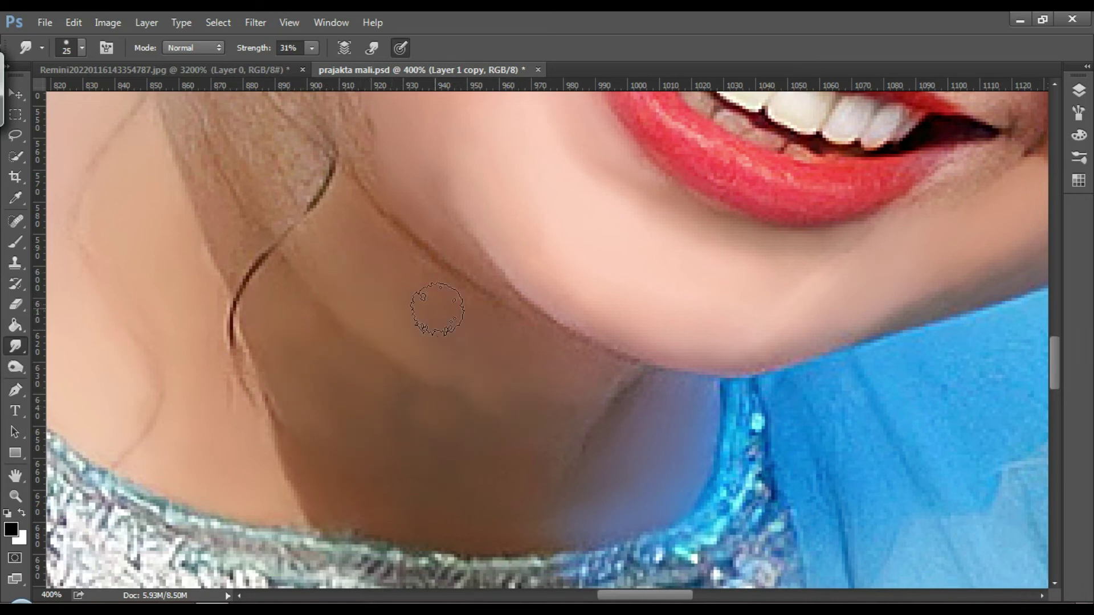
{"action": "mouse_move", "coordinate": [509, 372]}
{"action": "left_mouse_down"}
{"action": "mouse_move", "coordinate": [639, 437]}
{"action": "mouse_move", "coordinate": [450, 433]}
{"action": "mouse_move", "coordinate": [337, 394]}
{"action": "mouse_move", "coordinate": [309, 382]}
{"action": "mouse_move", "coordinate": [291, 309]}
{"action": "left_mouse_up"}
- Blend the fine hair texture over the neck and the skin below the left earring with a 25 px smudge tip at 31% strength
{"action": "scroll", "coordinate": [291, 309], "scroll_direction": "up", "scroll_amount": 5}
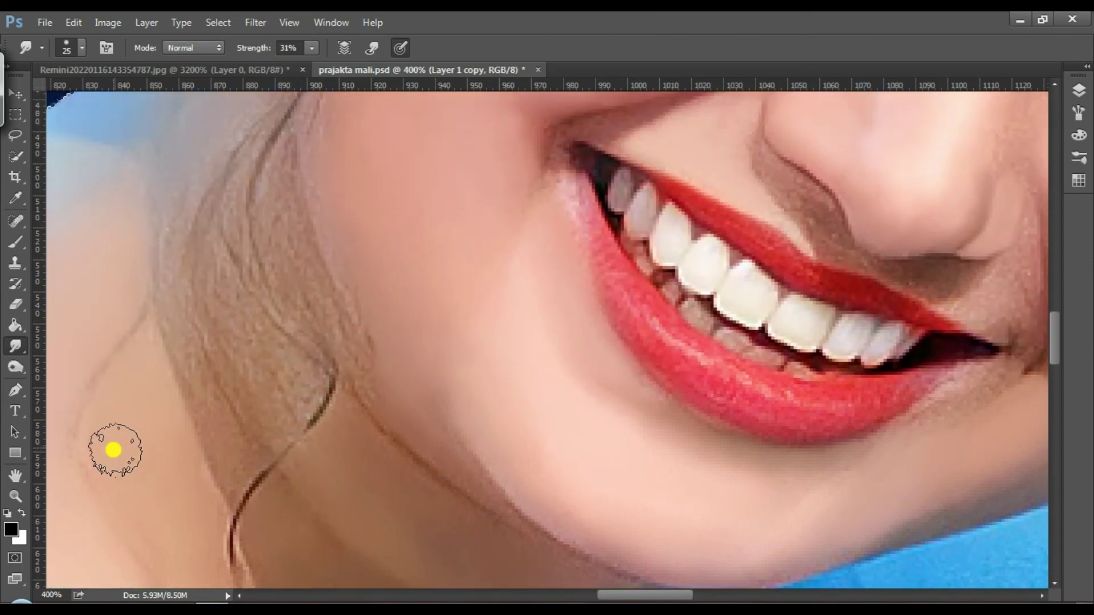
{"action": "scroll", "coordinate": [63, 477], "scroll_direction": "up", "scroll_amount": 3}
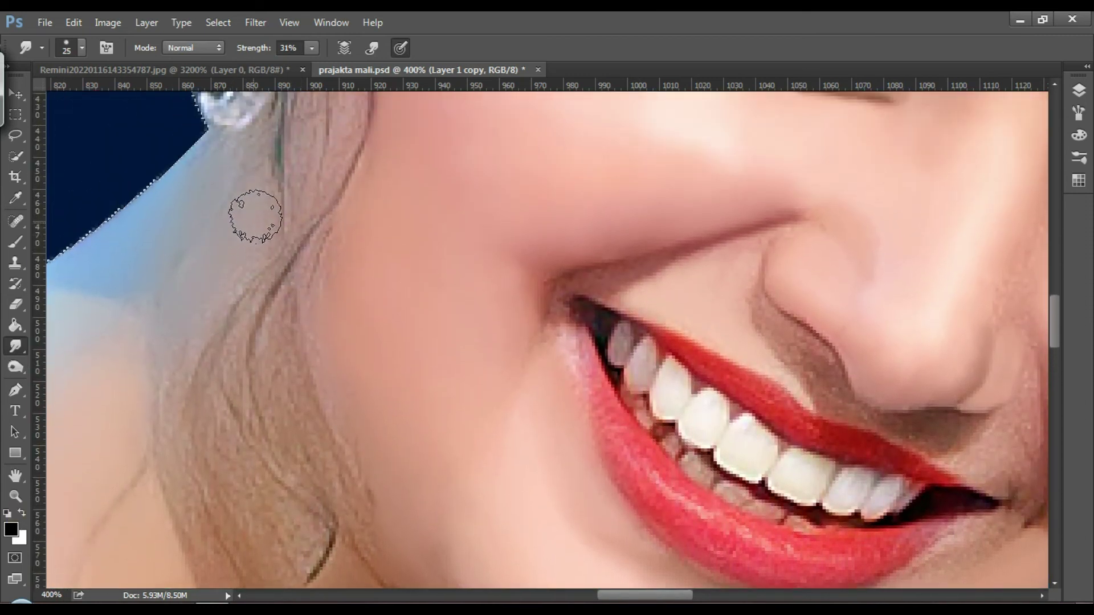
{"action": "scroll", "coordinate": [182, 353], "scroll_direction": "down", "scroll_amount": 2}
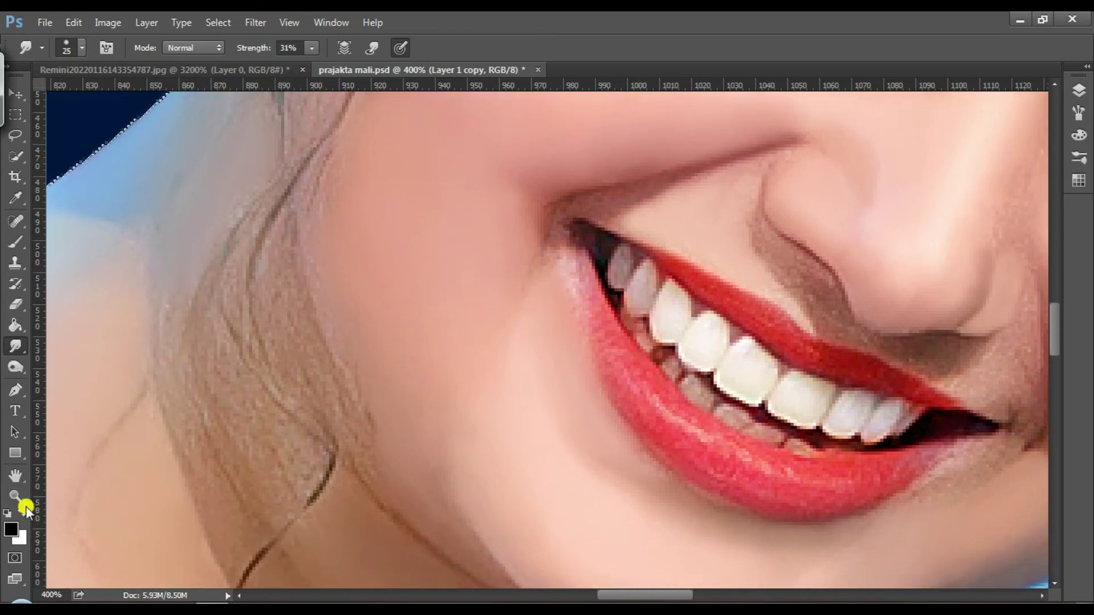
{"action": "left_click", "coordinate": [20, 500]}
{"action": "right_click", "coordinate": [176, 451]}
{"action": "left_click", "coordinate": [221, 463]}
{"action": "left_click", "coordinate": [547, 342]}
{"action": "left_click", "coordinate": [547, 345]}
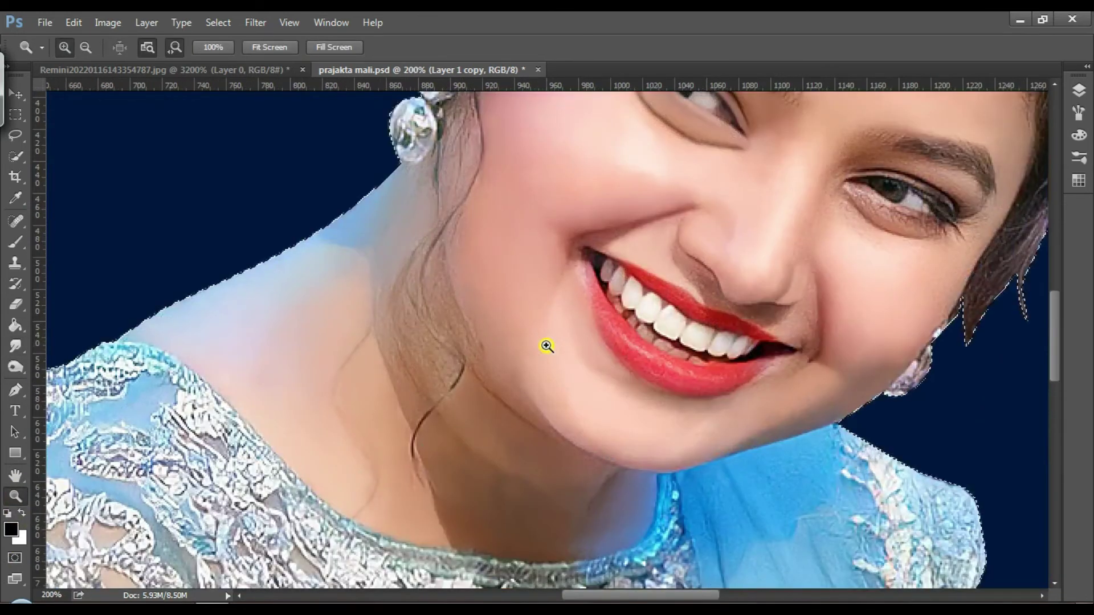
{"action": "left_click", "coordinate": [460, 329]}
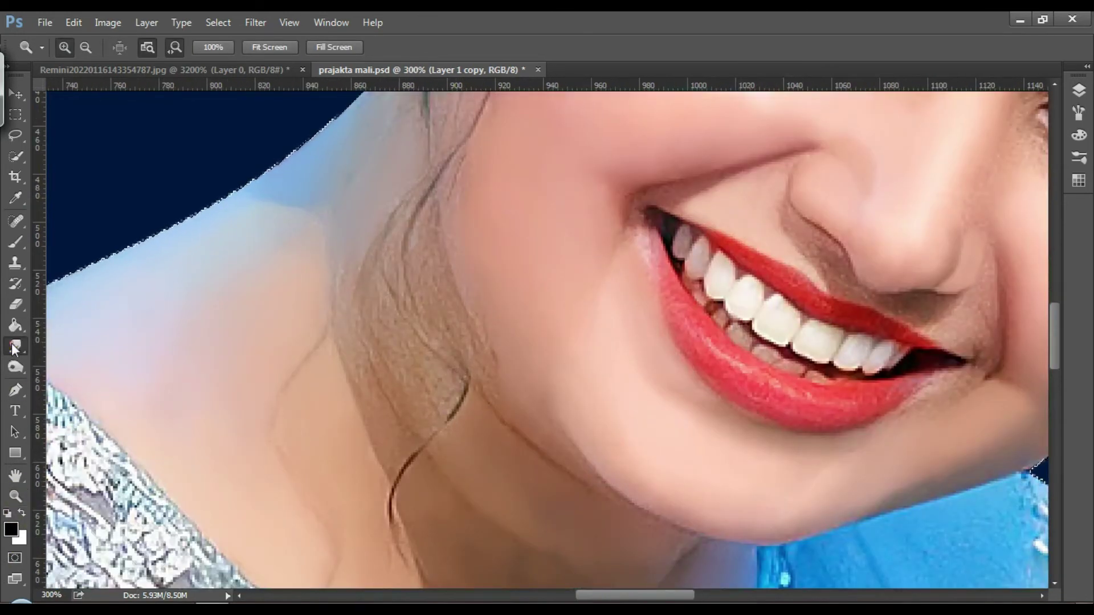
{"action": "key", "text": "r"}
{"action": "mouse_move", "coordinate": [402, 363]}
{"action": "left_mouse_down"}
{"action": "mouse_move", "coordinate": [379, 327]}
{"action": "mouse_move", "coordinate": [380, 428]}
{"action": "mouse_move", "coordinate": [356, 358]}
{"action": "mouse_move", "coordinate": [391, 446]}
{"action": "left_mouse_up"}
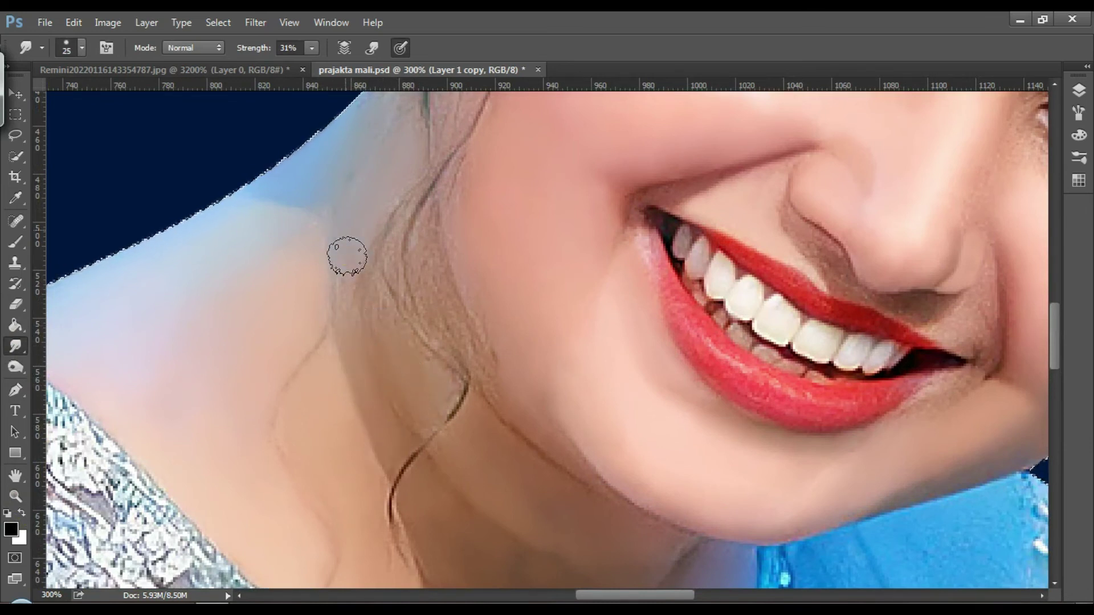
{"action": "left_click", "coordinate": [417, 407]}
{"action": "scroll", "coordinate": [463, 291], "scroll_direction": "up", "scroll_amount": 3}
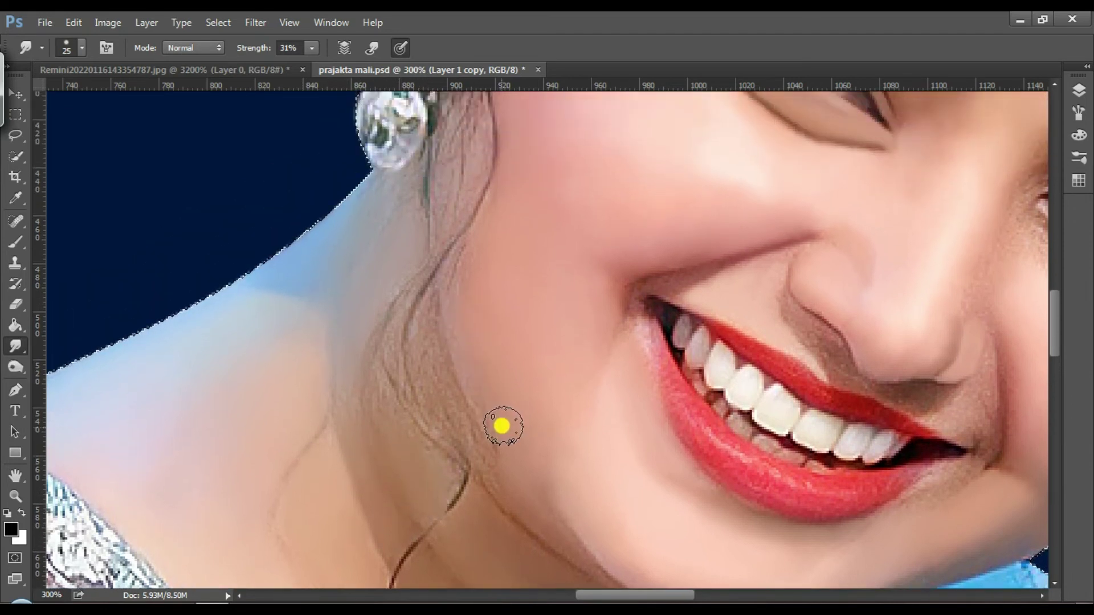
- Soften the transition between the loose hair and the left cheek and jawline, and touch up the upper neck below the earring
{"action": "left_click", "coordinate": [472, 360]}
{"action": "scroll", "coordinate": [472, 361], "scroll_direction": "up", "scroll_amount": 1}
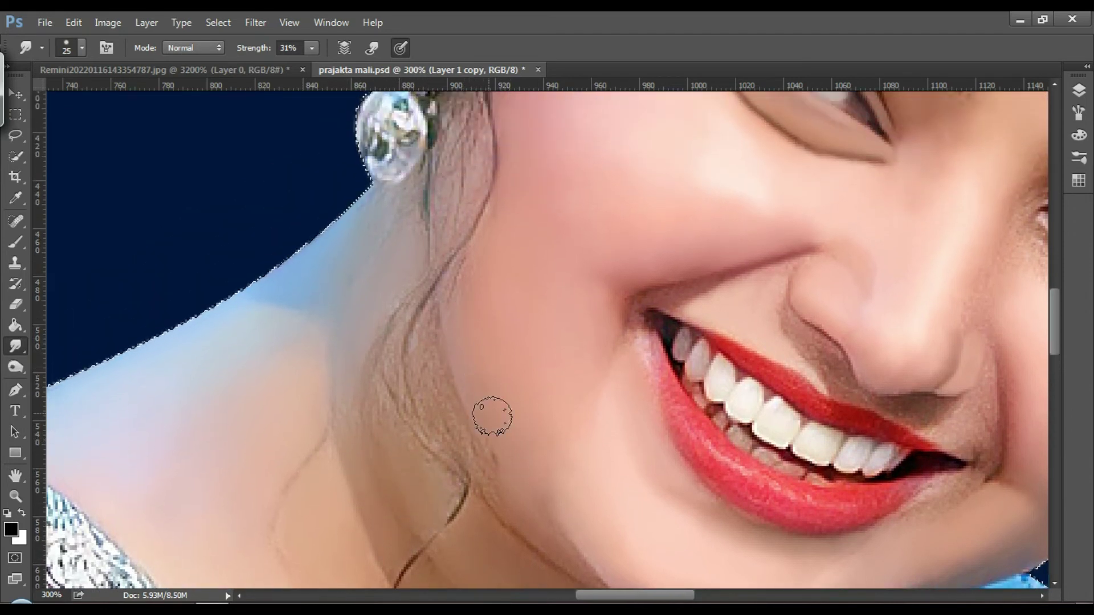
{"action": "scroll", "coordinate": [530, 425], "scroll_direction": "down", "scroll_amount": 2}
{"action": "left_click", "coordinate": [596, 491]}
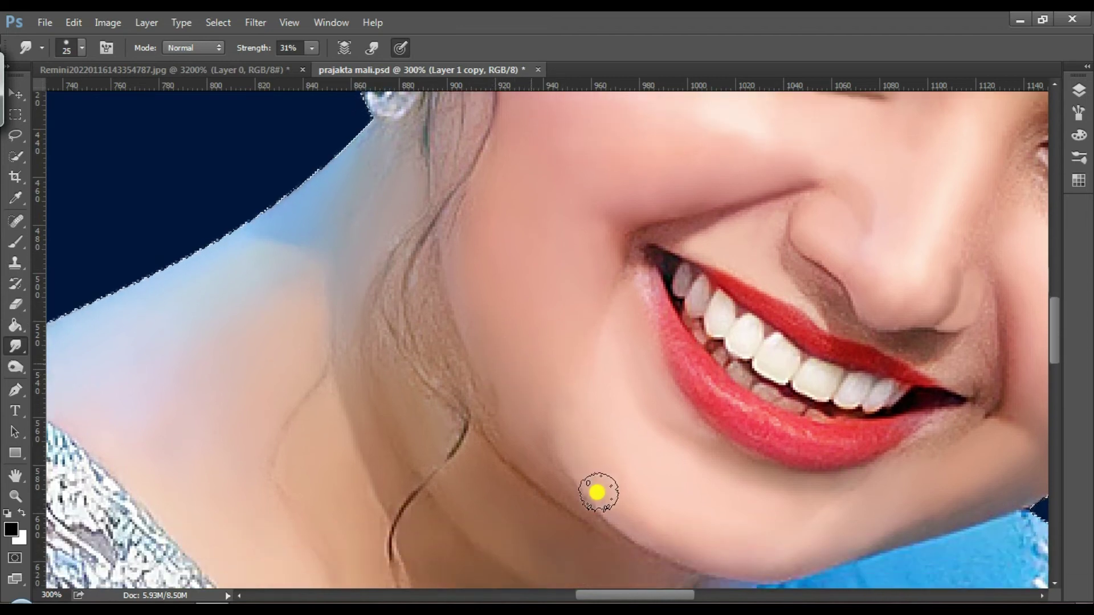
{"action": "scroll", "coordinate": [794, 384], "scroll_direction": "up", "scroll_amount": 5}
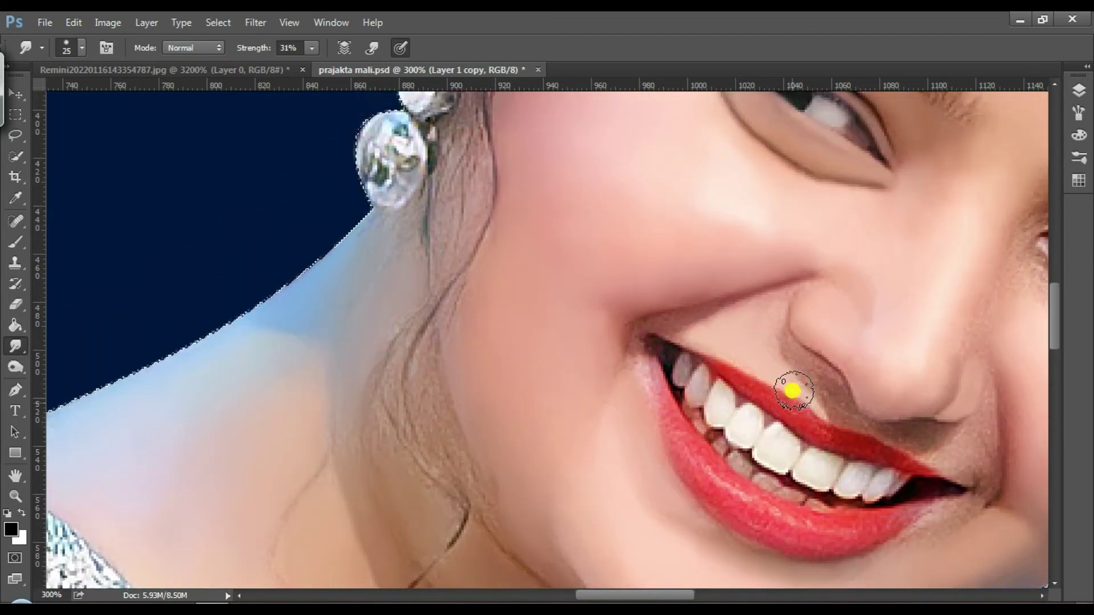
{"action": "left_click_drag", "start_coordinate": [251, 54], "coordinate": [265, 58]}
{"action": "left_click_drag", "start_coordinate": [388, 290], "coordinate": [364, 296]}
- Smudge the skin around the right mouth corner and nostril fold smooth with a 10 to 12 px tip at 49% strength
{"action": "left_click", "coordinate": [16, 496]}
{"action": "left_click_drag", "start_coordinate": [399, 427], "coordinate": [315, 410]}
{"action": "left_click_drag", "start_coordinate": [658, 326], "coordinate": [740, 331]}
{"action": "left_click", "coordinate": [526, 334]}
{"action": "left_click", "coordinate": [491, 353]}
{"action": "key", "text": "r"}
{"action": "right_click", "coordinate": [634, 392]}
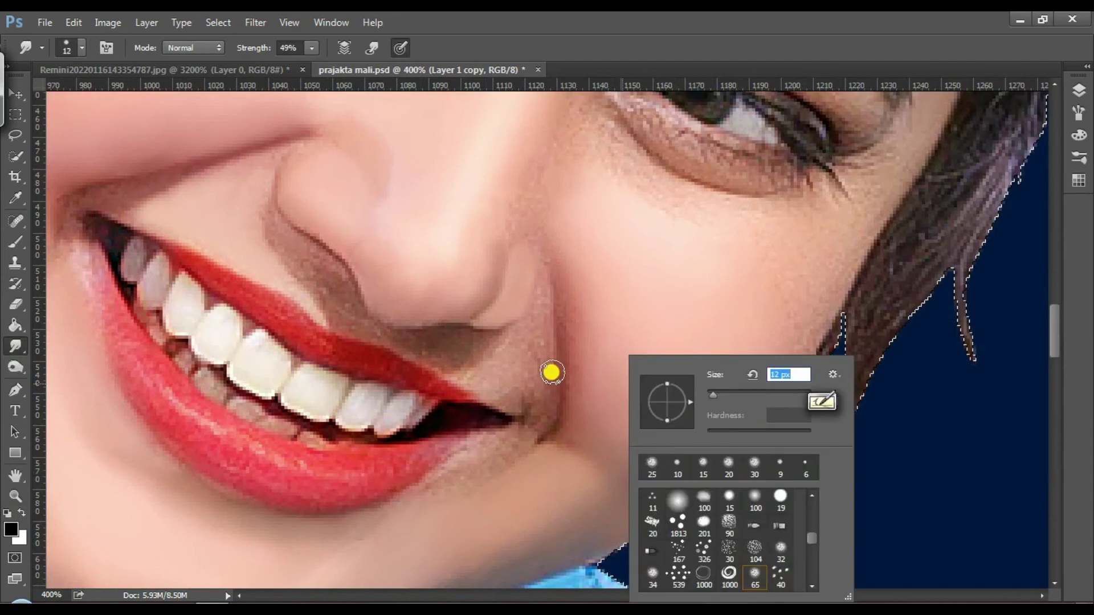
{"action": "key", "text": "]"}
{"action": "left_click", "coordinate": [529, 352]}
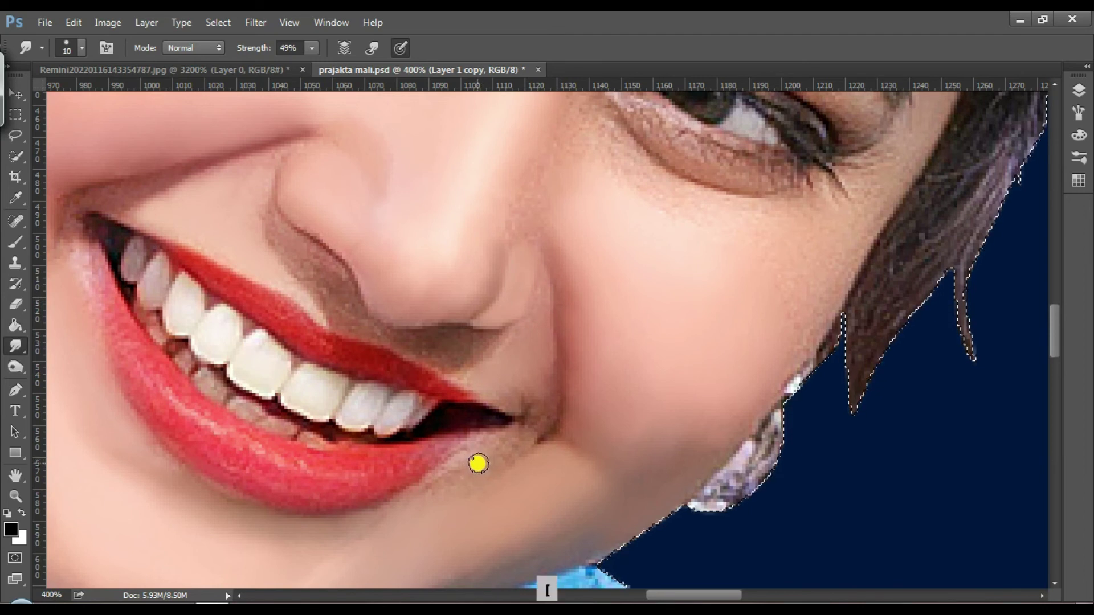
{"action": "key", "text": "bracketright"}
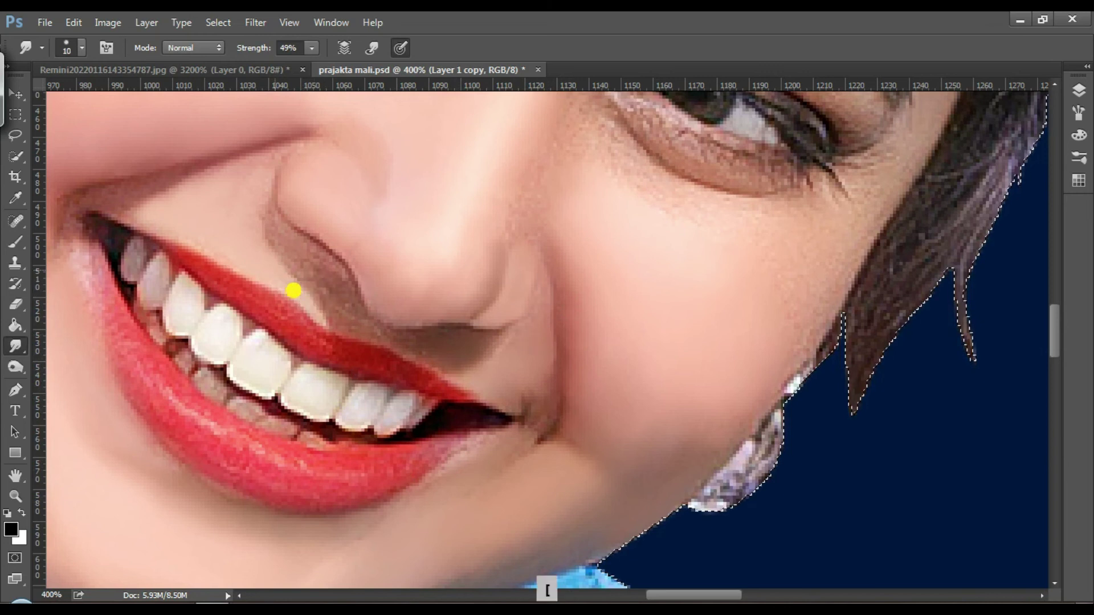
- Smooth the outer right cheek up to the hairline with a 20 px smudge tip at 49% strength
{"action": "key", "text": "i"}
{"action": "left_click", "coordinate": [25, 346]}
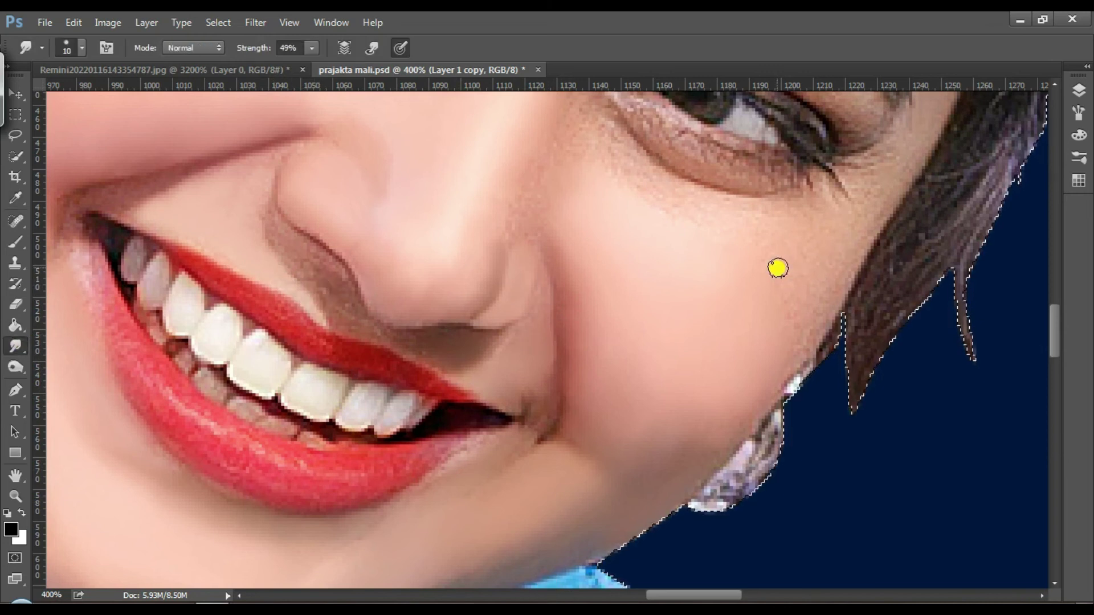
{"action": "key", "text": "["}
{"action": "left_click", "coordinate": [761, 243]}
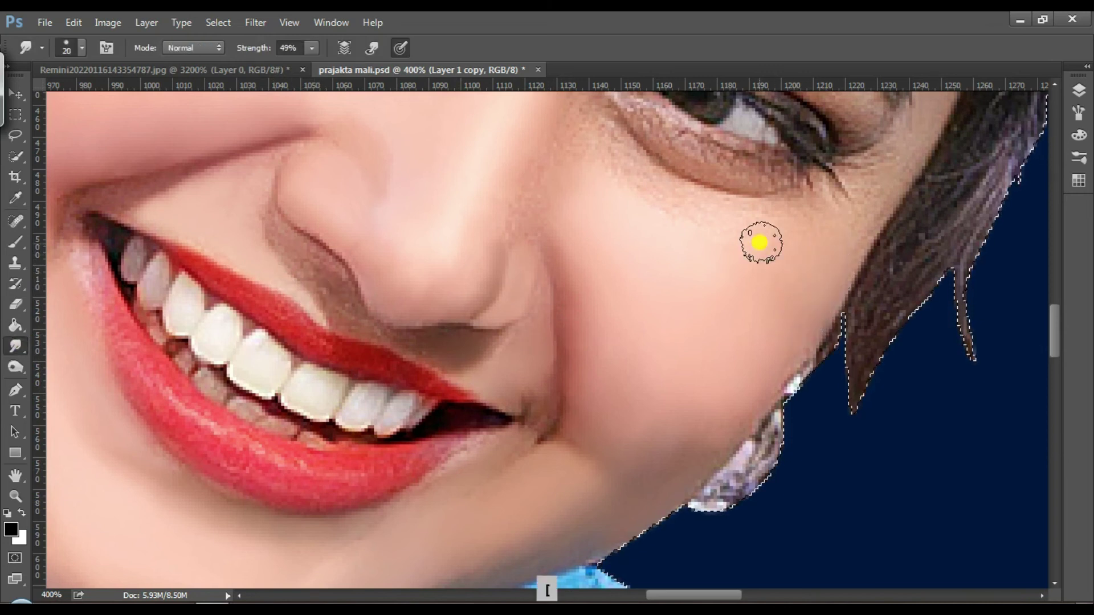
- Smudge the cheek skin directly under the right eye smooth with a 15 to 20 px tip
{"action": "left_click_drag", "start_coordinate": [1053, 320], "coordinate": [1052, 290]}
{"action": "left_click", "coordinate": [600, 366]}
{"action": "key", "text": "["}
{"action": "left_click", "coordinate": [609, 375]}
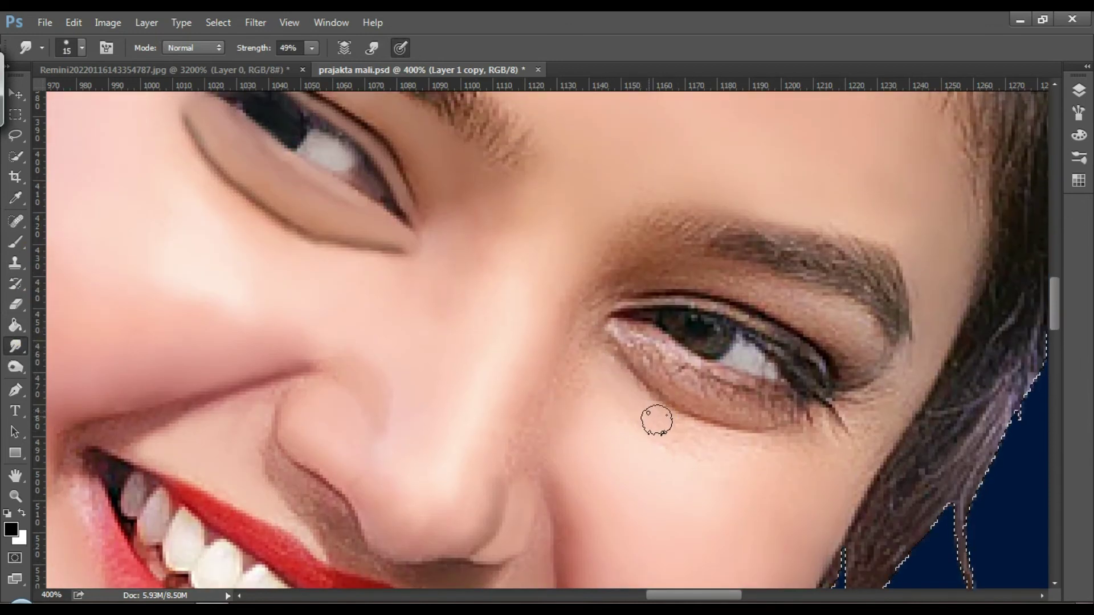
{"action": "key", "text": "bracketright"}
{"action": "left_click", "coordinate": [656, 440]}
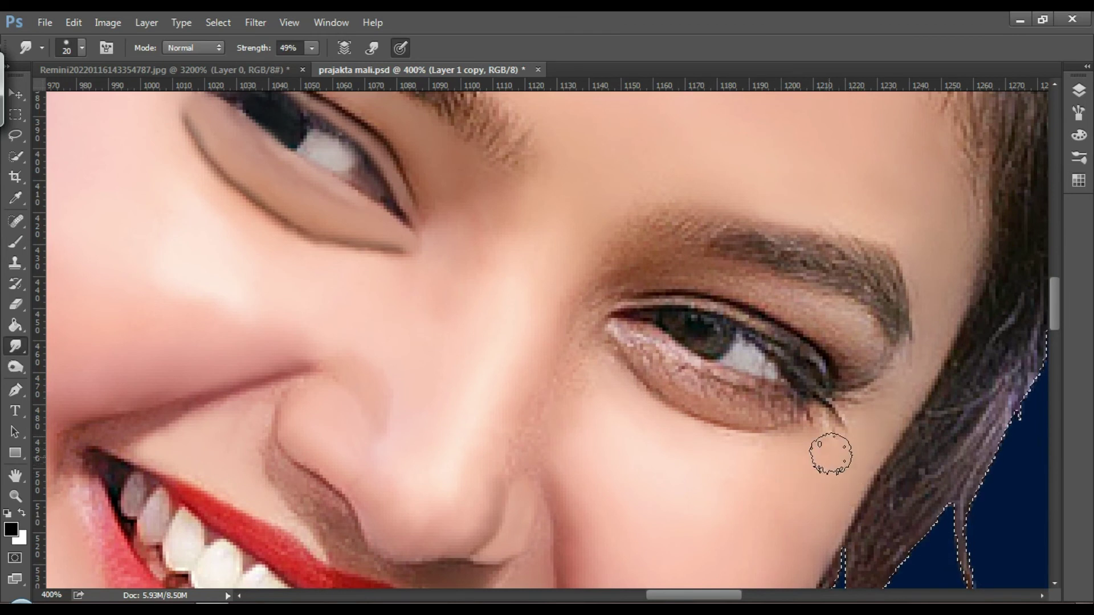
- Smooth the skin beside the outer right eye corner and along the right side of the nose with a 15 px smudge tip
{"action": "key", "text": "bracketleft"}
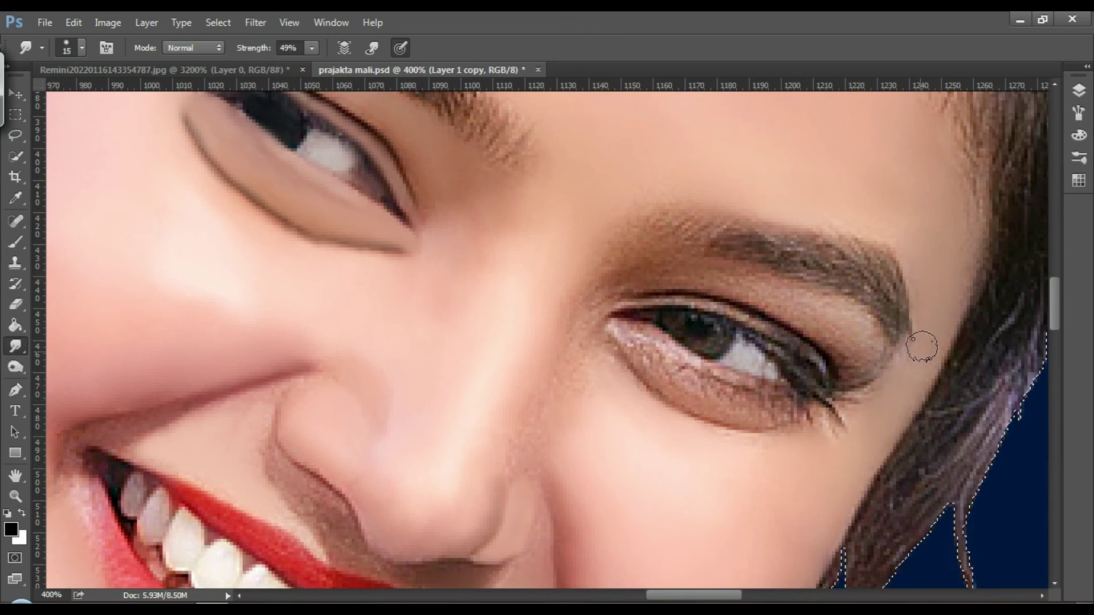
{"action": "mouse_move", "coordinate": [525, 433]}
{"action": "left_mouse_down"}
{"action": "mouse_move", "coordinate": [528, 384]}
{"action": "mouse_move", "coordinate": [528, 421]}
{"action": "left_mouse_up"}
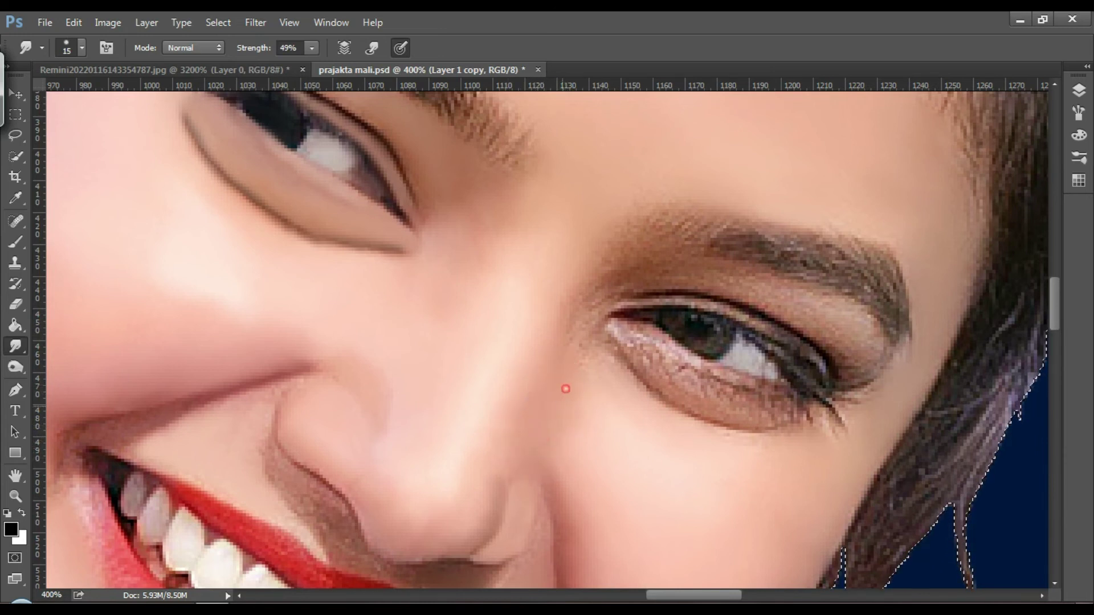
{"action": "left_click", "coordinate": [833, 460]}
{"action": "left_click", "coordinate": [544, 418]}
- Smudge the skin above the upper lip and blend the left smile fold and cheek, adjusting the tip size
{"action": "scroll", "coordinate": [544, 417], "scroll_direction": "down", "scroll_amount": 3}
{"action": "left_click", "coordinate": [220, 359]}
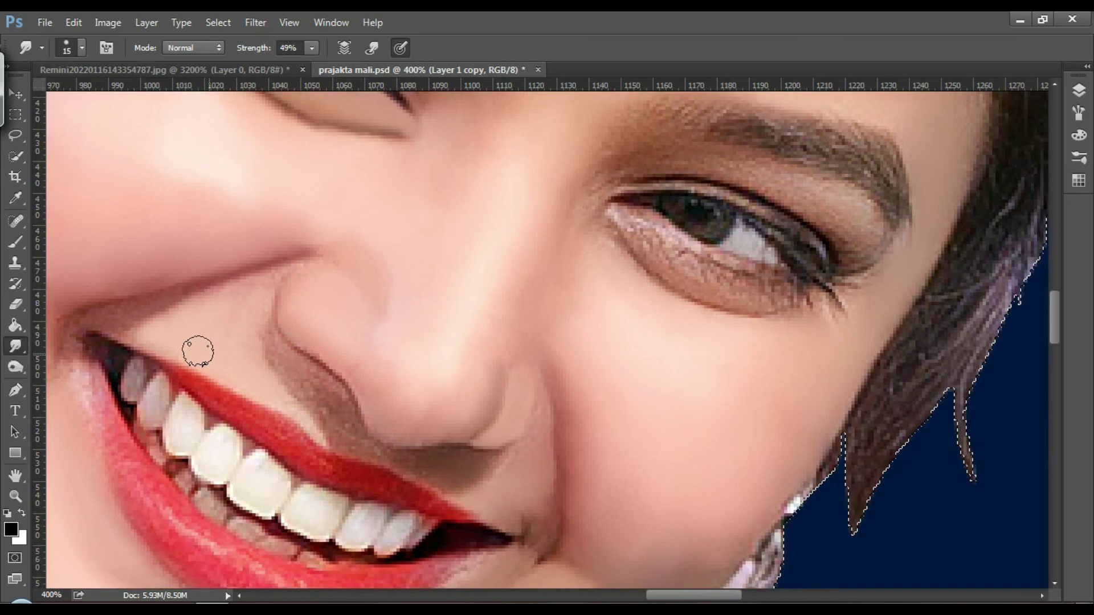
{"action": "left_click_drag", "start_coordinate": [133, 280], "coordinate": [170, 269]}
{"action": "key", "text": "bracketright"}
{"action": "key", "text": "bracketright"}
{"action": "key", "text": "bracketright"}
{"action": "key", "text": "bracketleft"}
{"action": "mouse_move", "coordinate": [227, 193]}
{"action": "left_mouse_down"}
{"action": "mouse_move", "coordinate": [275, 336]}
{"action": "mouse_move", "coordinate": [239, 350]}
{"action": "left_mouse_up"}
- Set the smudge tip to 17 px and work on the skin between the right eye and its eyebrow
{"action": "right_click", "coordinate": [500, 253]}
{"action": "mouse_move", "coordinate": [683, 435]}
{"action": "left_mouse_down"}
{"action": "mouse_move", "coordinate": [683, 423]}
{"action": "mouse_move", "coordinate": [687, 480]}
{"action": "left_mouse_up"}
{"action": "left_click", "coordinate": [686, 482]}
{"action": "left_click", "coordinate": [626, 449]}
{"action": "key", "text": "Return"}
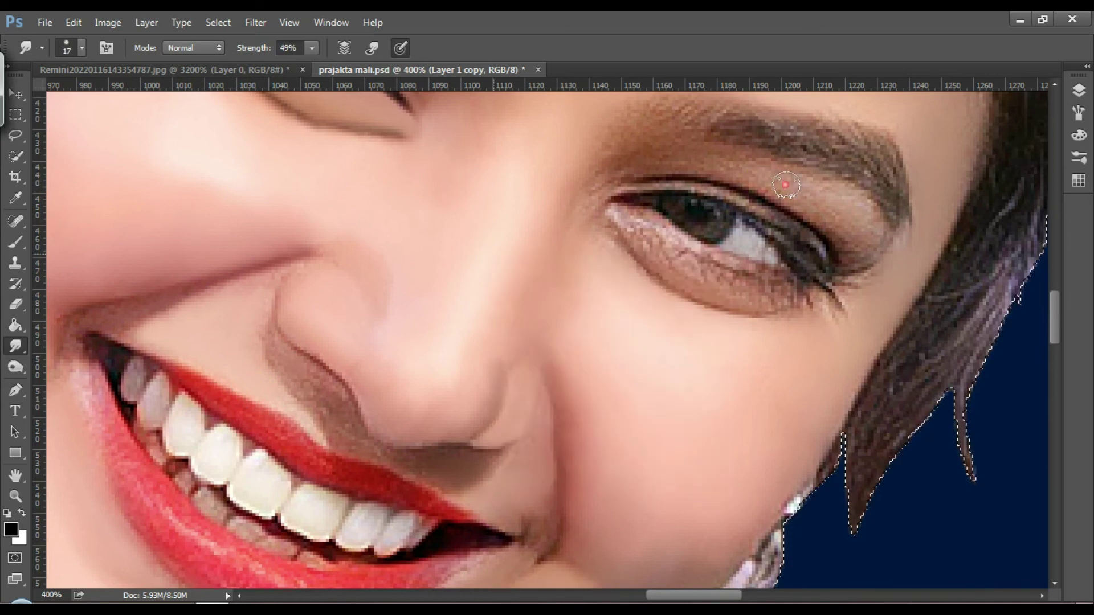
- Smudge the right lower eyelid smooth from the inner corner to the outer lashes with a 9 to 10 px tip at 49% strength
{"action": "key", "text": "z"}
{"action": "left_click", "coordinate": [821, 228]}
{"action": "left_click", "coordinate": [821, 227]}
{"action": "key", "text": "b"}
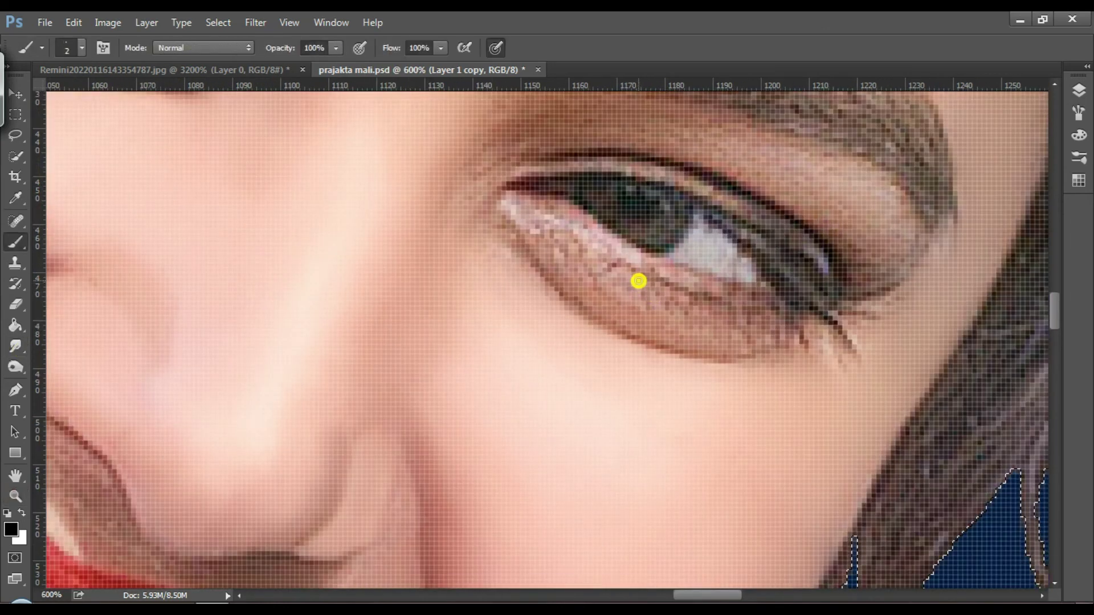
{"action": "key", "text": "bracketleft"}
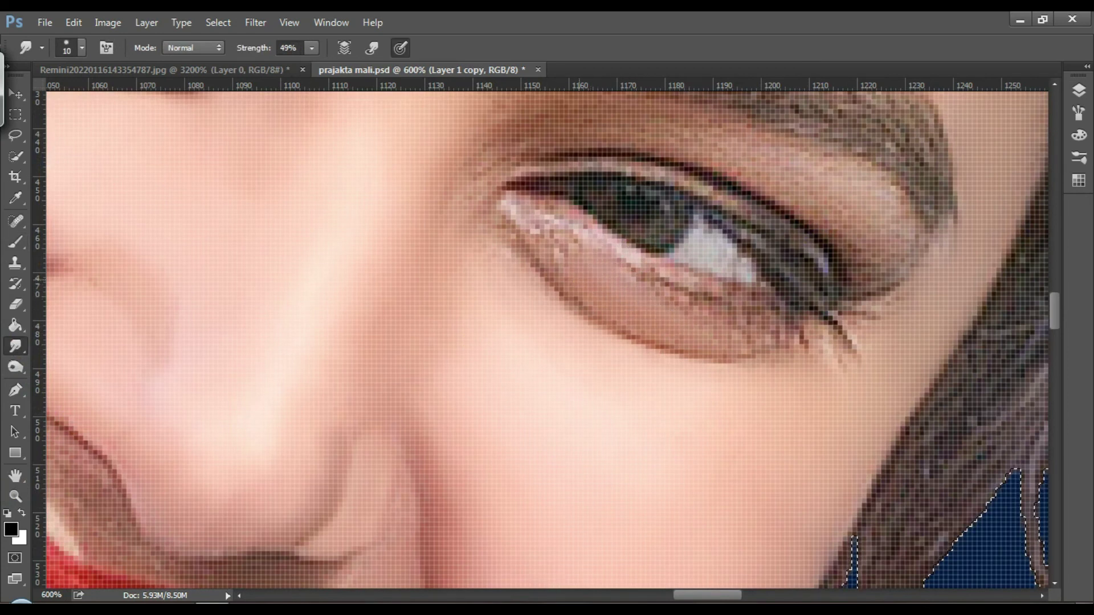
{"action": "key", "text": "bracketleft"}
{"action": "mouse_move", "coordinate": [524, 221]}
{"action": "left_mouse_down"}
{"action": "mouse_move", "coordinate": [690, 277]}
{"action": "mouse_move", "coordinate": [698, 325]}
{"action": "mouse_move", "coordinate": [718, 305]}
{"action": "mouse_move", "coordinate": [690, 310]}
{"action": "mouse_move", "coordinate": [666, 284]}
{"action": "left_mouse_up"}
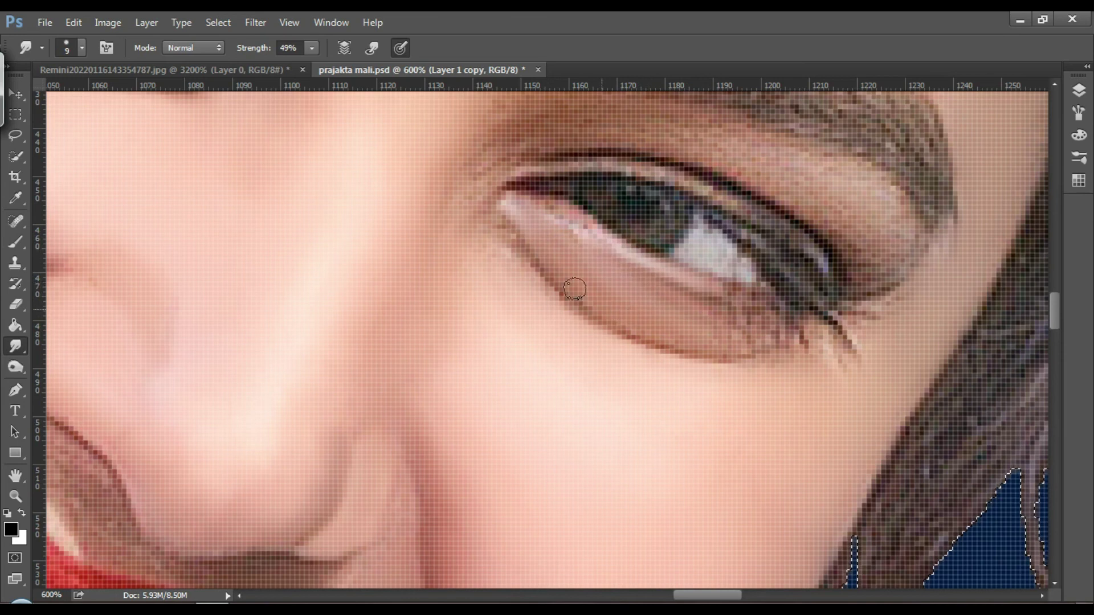
{"action": "left_click", "coordinate": [645, 330]}
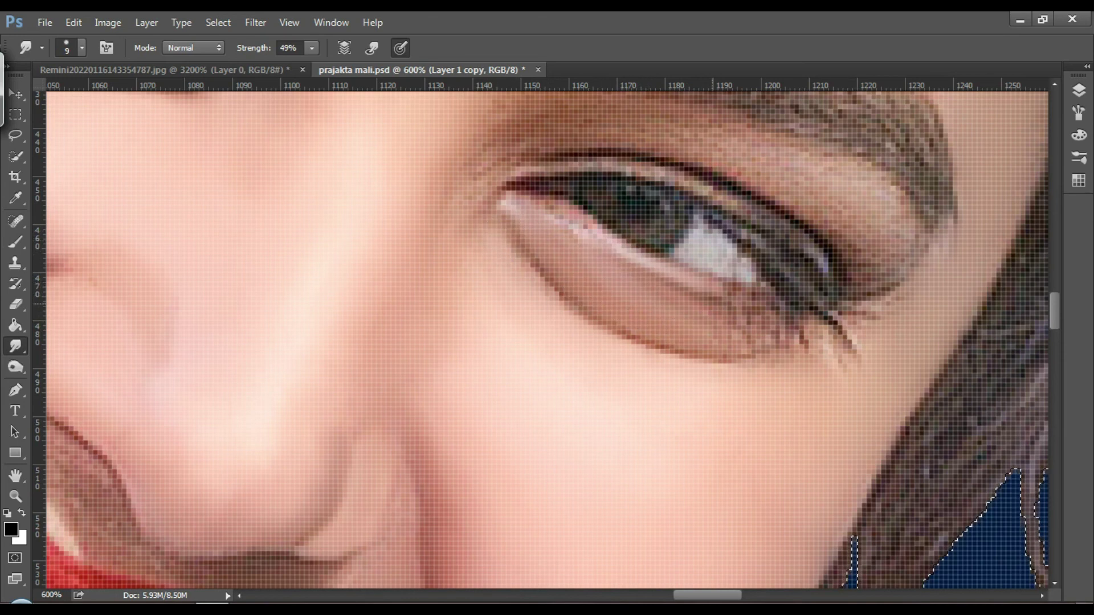
{"action": "left_click", "coordinate": [897, 208]}
{"action": "scroll", "coordinate": [897, 207], "scroll_direction": "up", "scroll_amount": 3}
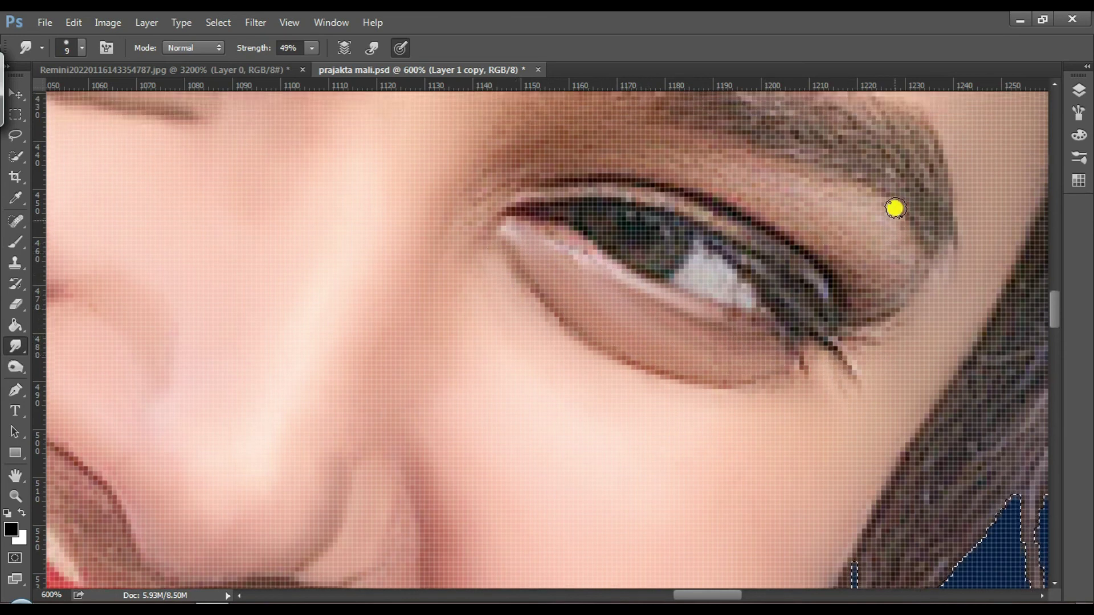
{"action": "left_click", "coordinate": [848, 346]}
- Smooth the outer part of the right upper eyelid below the eyebrow with a 15 px smudge tip
{"action": "key", "text": "ctrl+minus"}
{"action": "key", "text": "bracketright"}
{"action": "key", "text": "bracketright"}
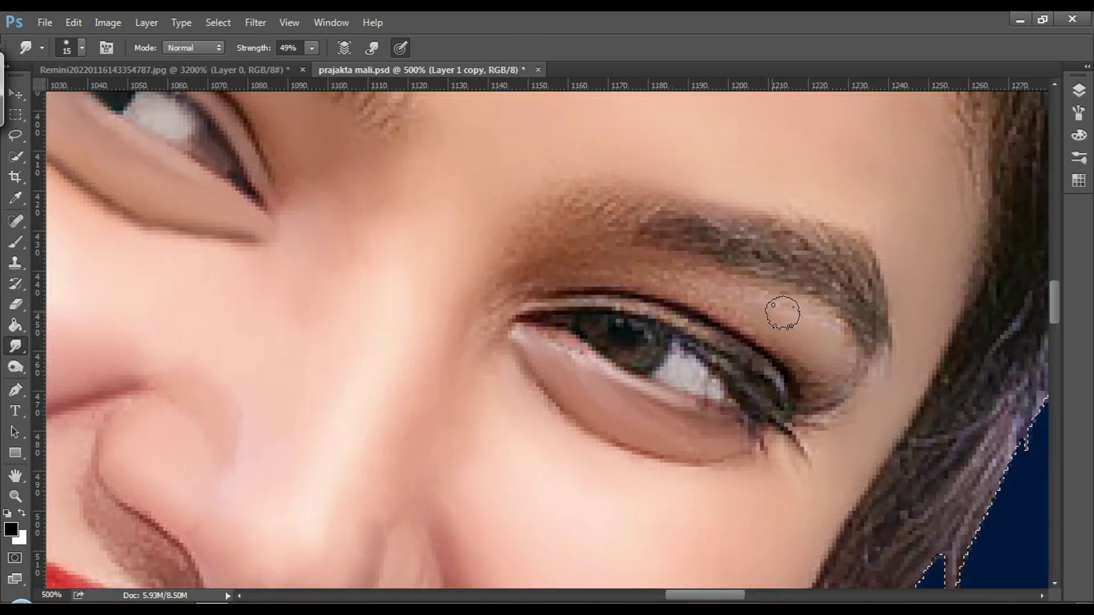
{"action": "left_click", "coordinate": [728, 297]}
- Smudge the inner half of the right upper eyelid and the skin around the inner eye corner with a 10 px tip
{"action": "key", "text": "bracketleft"}
{"action": "key", "text": "bracketleft"}
{"action": "key", "text": "bracketleft"}
{"action": "key", "text": "bracketleft"}
{"action": "key", "text": "bracketleft"}
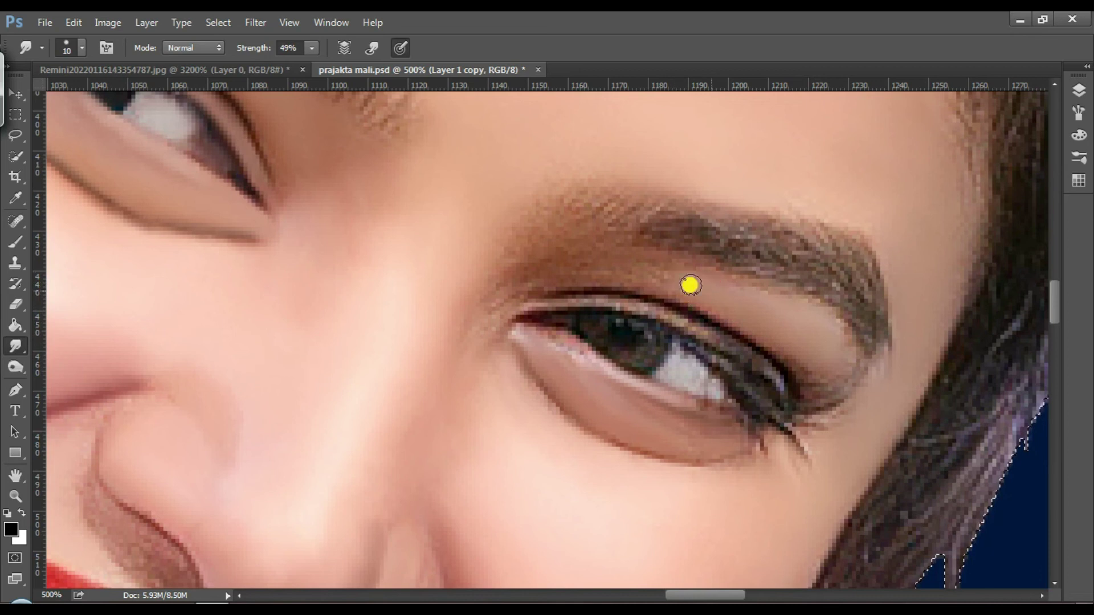
{"action": "left_click_drag", "start_coordinate": [686, 277], "coordinate": [577, 273]}
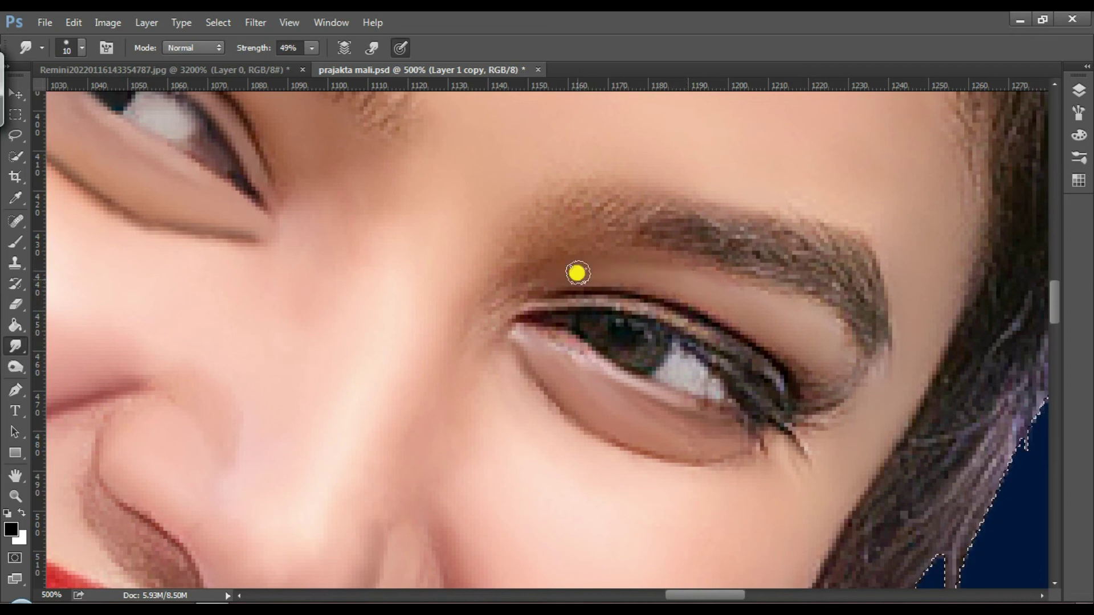
{"action": "left_click_drag", "start_coordinate": [503, 305], "coordinate": [547, 274]}
{"action": "left_click_drag", "start_coordinate": [488, 335], "coordinate": [527, 283]}
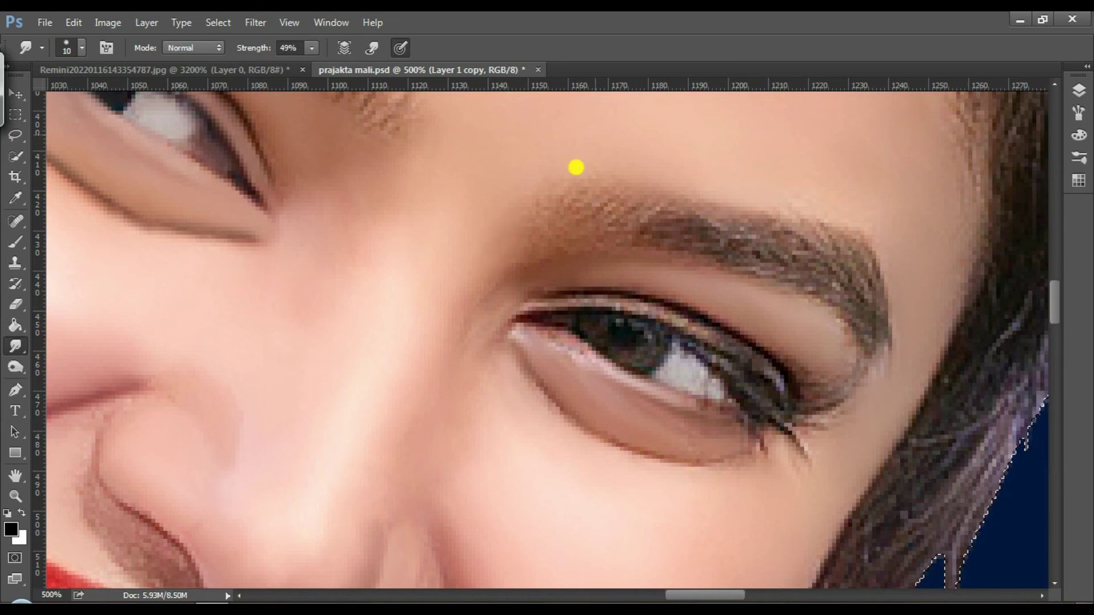
- Smooth the rim of the right lower eyelid and its outer corner, reducing the smudge tip to 8 px
{"action": "left_click_drag", "start_coordinate": [601, 362], "coordinate": [555, 335]}
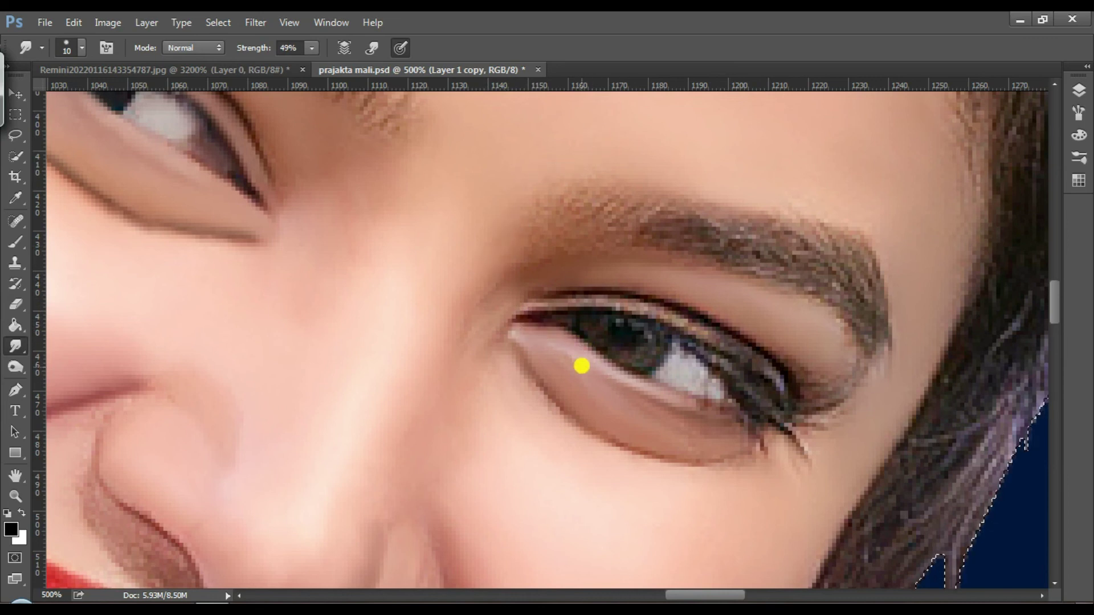
{"action": "key", "text": "bracketleft"}
{"action": "key", "text": "bracketleft"}
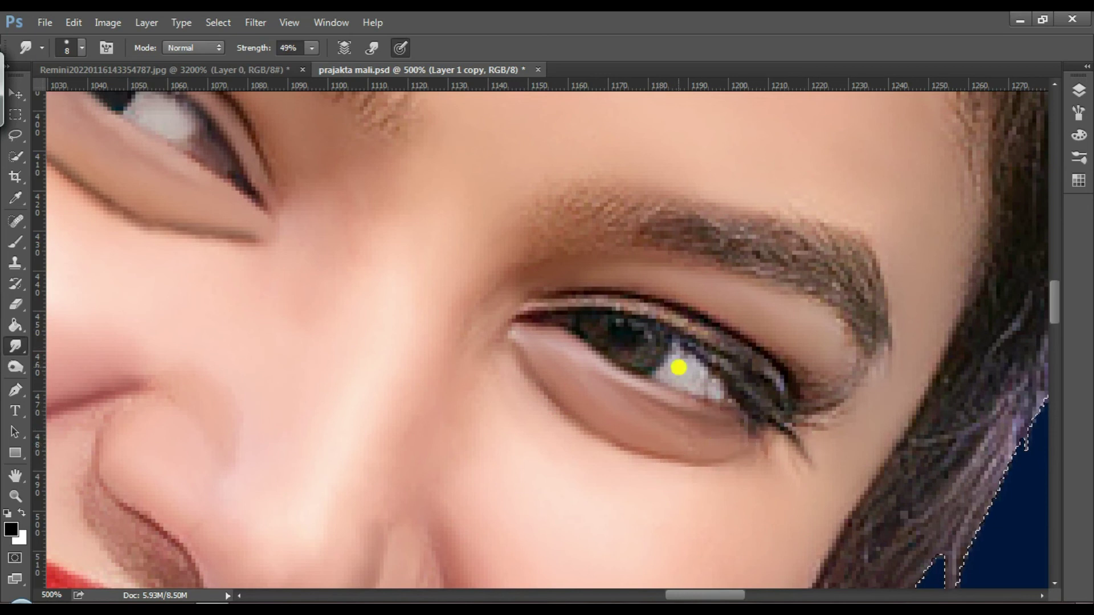
- Smudge the white of the right eye and the upper eyelid rim smooth with an 8 px tip at 49% strength
{"action": "mouse_move", "coordinate": [679, 319]}
{"action": "left_mouse_down"}
{"action": "mouse_move", "coordinate": [569, 302]}
{"action": "mouse_move", "coordinate": [649, 298]}
{"action": "mouse_move", "coordinate": [698, 329]}
{"action": "left_mouse_up"}
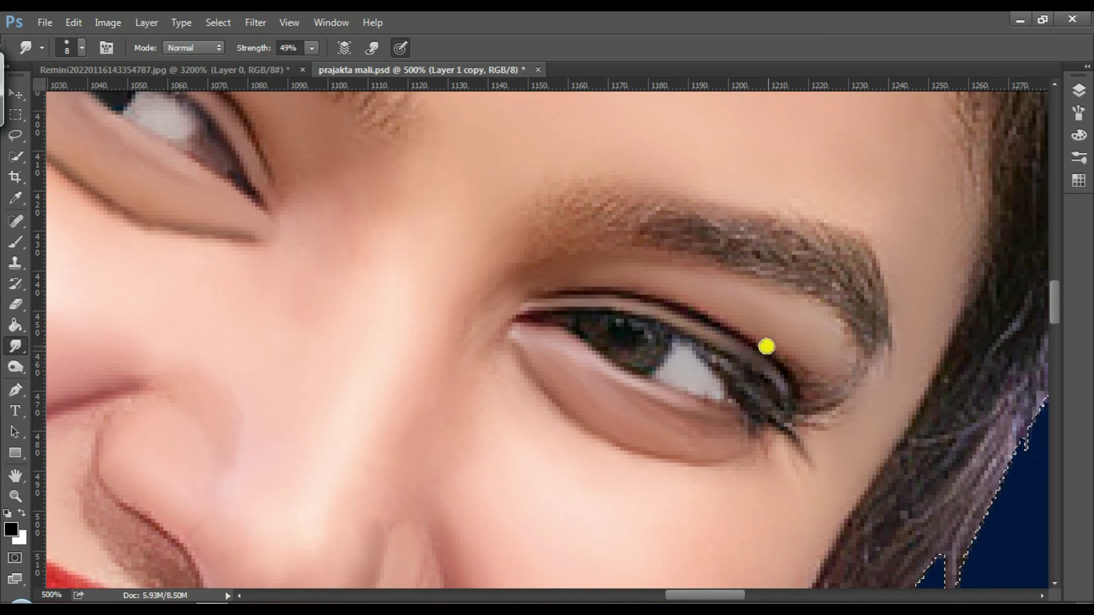
{"action": "key", "text": "bracketright"}
{"action": "key", "text": "bracketright"}
{"action": "key", "text": "bracketright"}
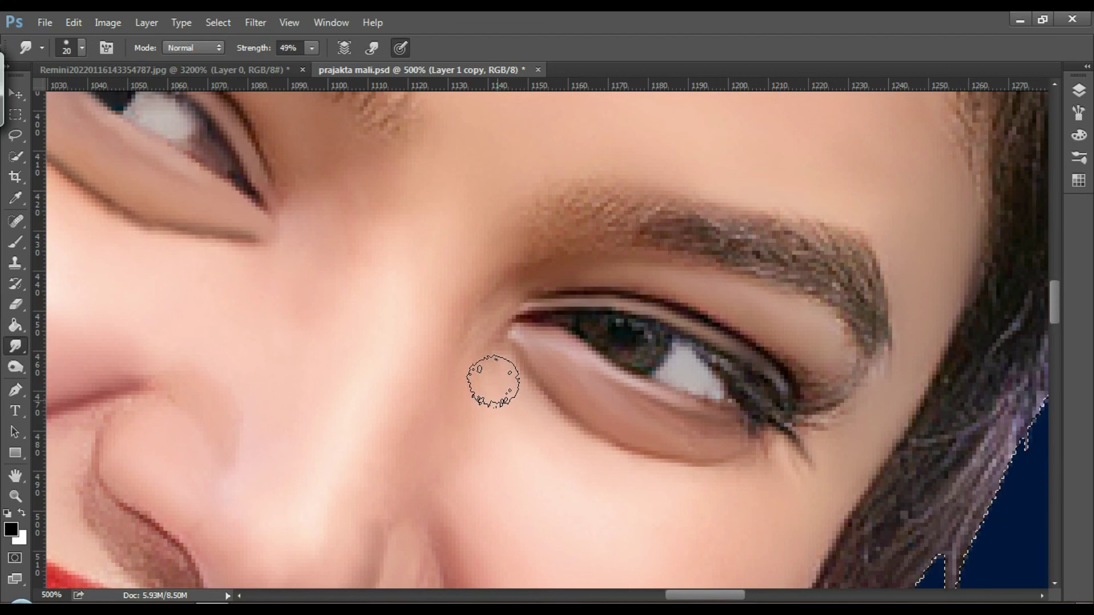
{"action": "key", "text": "bracketright"}
- Smooth the shadow beside the nostril and beneath the nose, starting with a 10 px smudge tip
{"action": "left_click_drag", "start_coordinate": [1053, 311], "coordinate": [1051, 341]}
{"action": "left_click_drag", "start_coordinate": [708, 595], "coordinate": [676, 595]}
{"action": "left_click_drag", "start_coordinate": [1050, 349], "coordinate": [1050, 318]}
{"action": "key", "text": "bracketleft"}
{"action": "key", "text": "bracketleft"}
{"action": "key", "text": "bracketleft"}
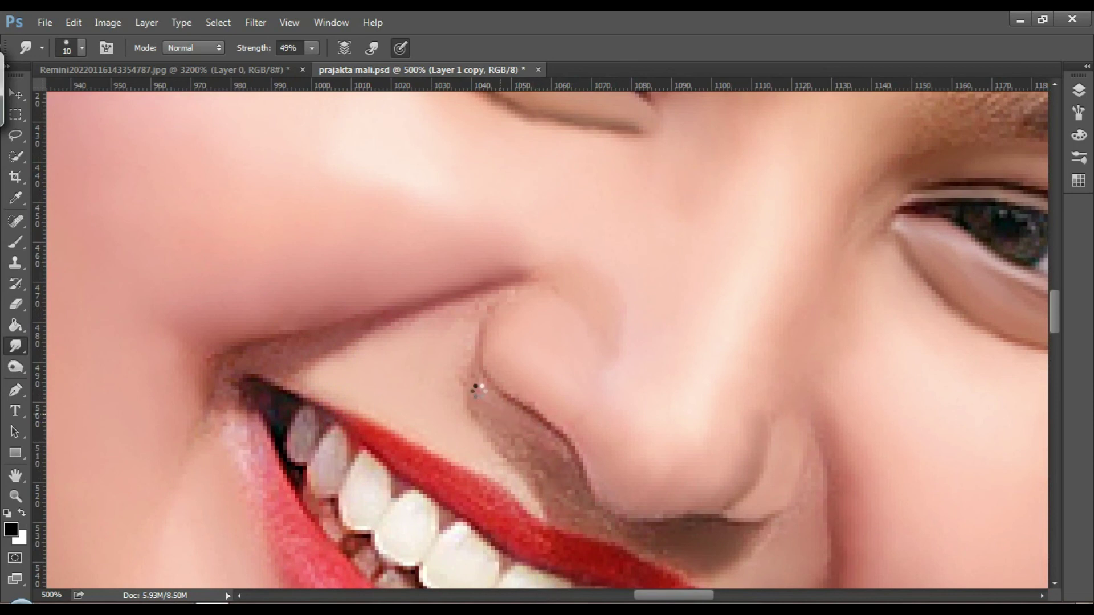
{"action": "left_click_drag", "start_coordinate": [497, 430], "coordinate": [537, 469]}
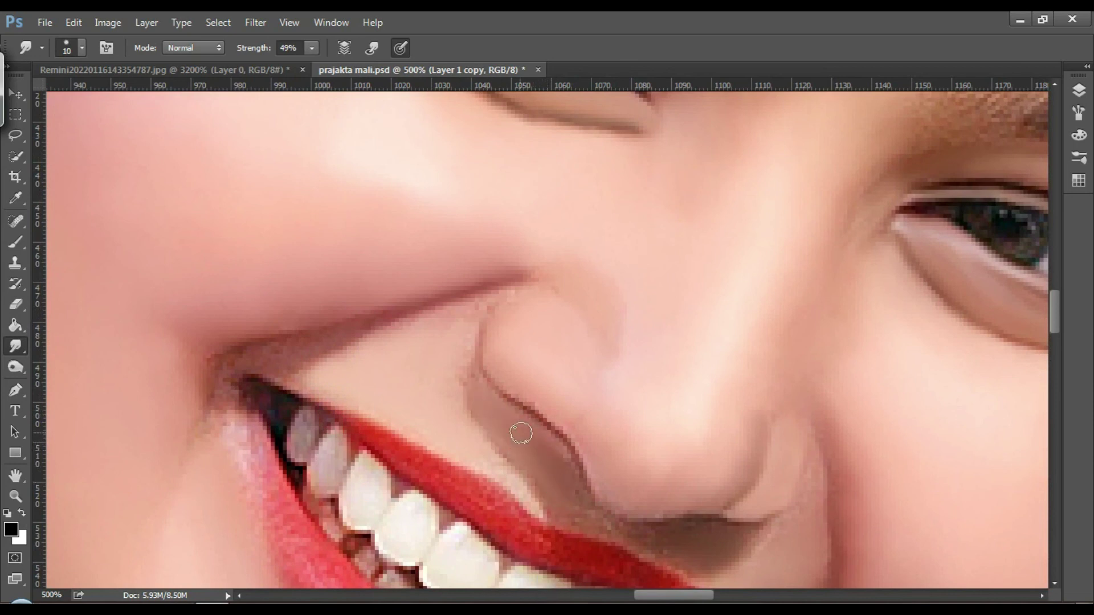
{"action": "key", "text": "bracketleft"}
{"action": "left_click", "coordinate": [629, 534]}
- Smudge the skin above the upper lip and around the left mouth corner smooth with an 8 px tip
{"action": "key", "text": "bracketleft"}
{"action": "scroll", "coordinate": [1058, 315], "scroll_direction": "down", "scroll_amount": 3}
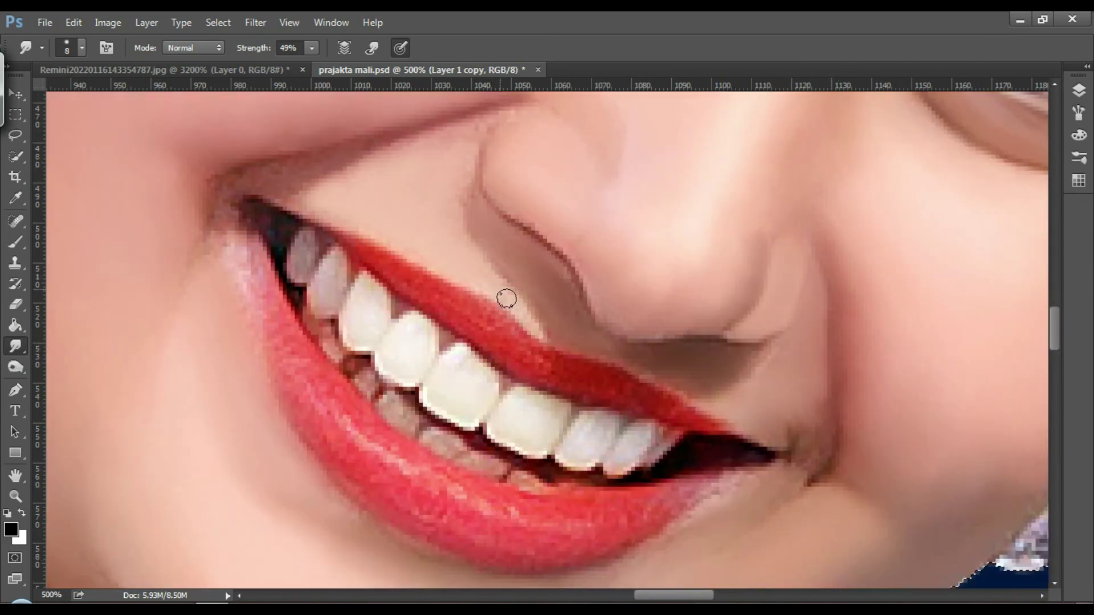
{"action": "left_click", "coordinate": [320, 165]}
{"action": "left_click_drag", "start_coordinate": [213, 235], "coordinate": [197, 261]}
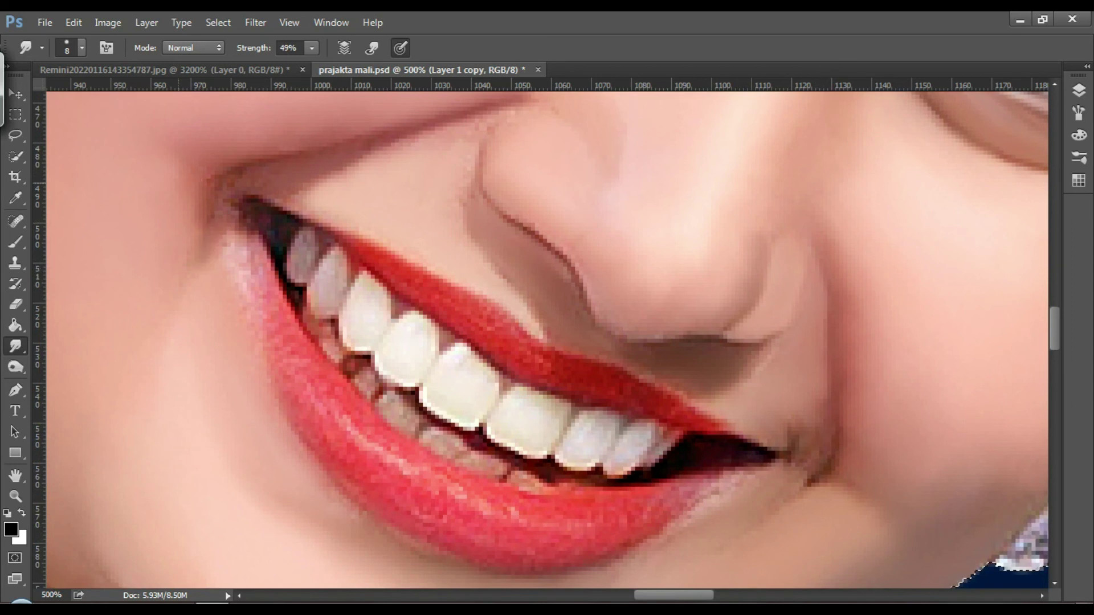
- Smooth the whole lower lip from the left mouth corner to the right one with a 9 px smudge tip
{"action": "key", "text": "bracketright"}
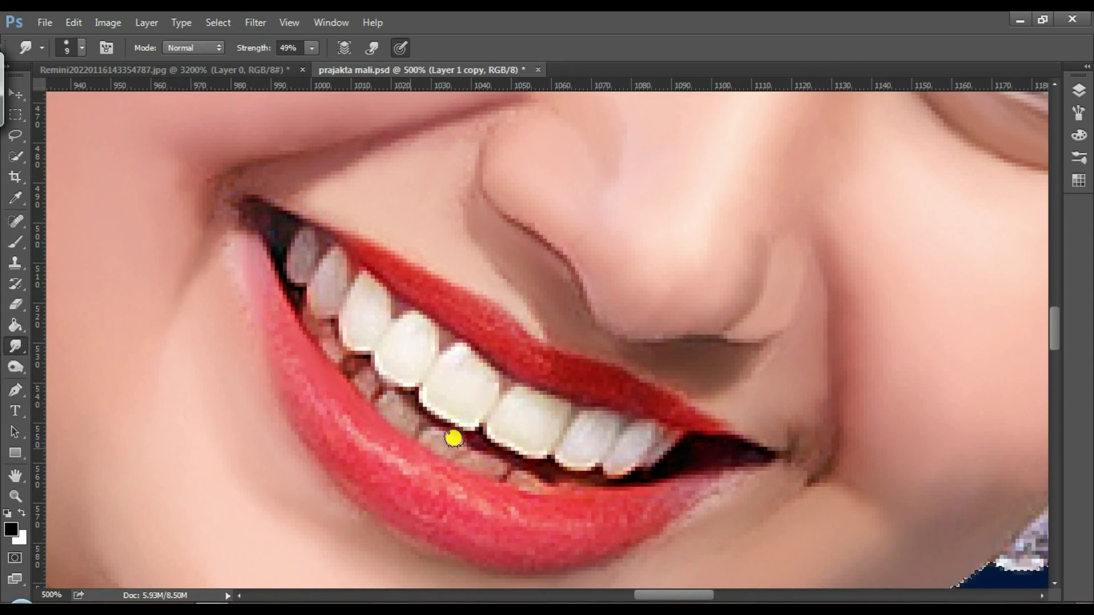
{"action": "left_click_drag", "start_coordinate": [515, 486], "coordinate": [573, 497]}
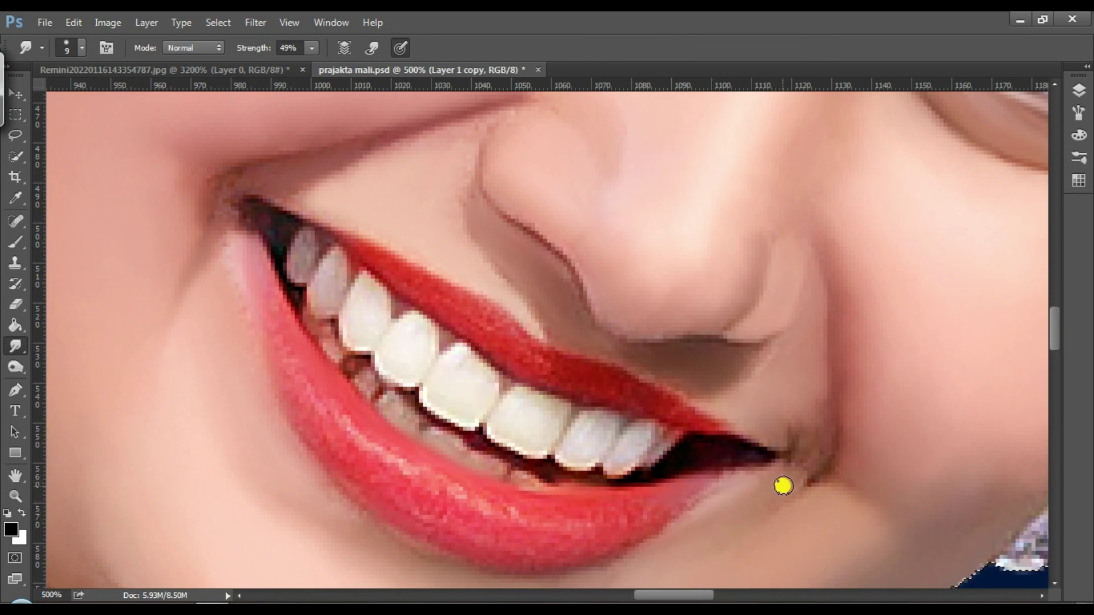
{"action": "scroll", "coordinate": [949, 382], "scroll_direction": "down", "scroll_amount": 3}
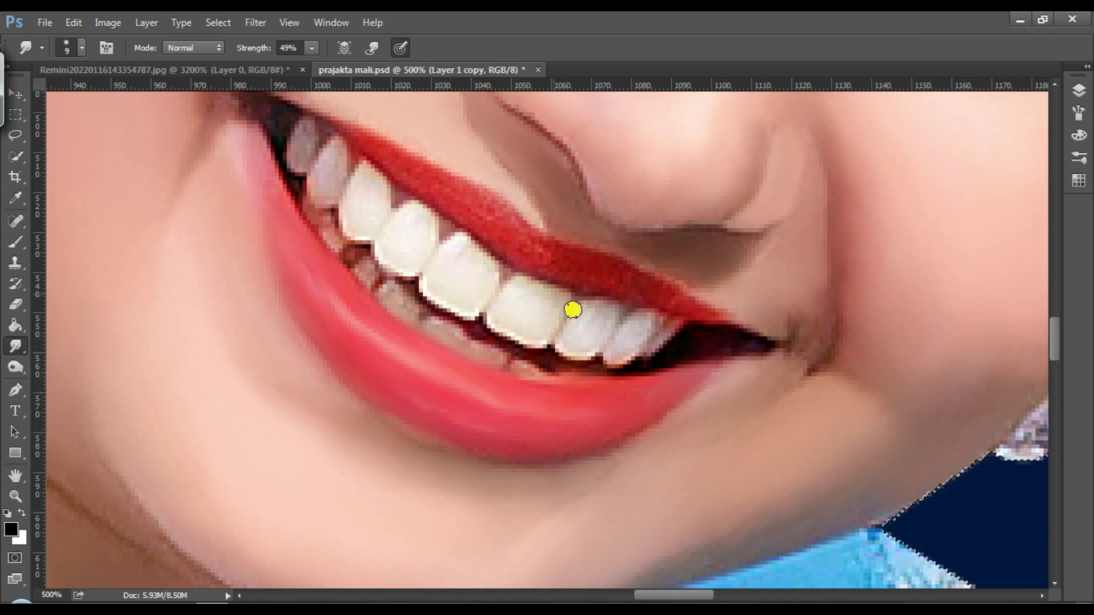
- Smudge the upper lip smooth along its length and clean up the edges of the upper teeth with the 9 px tip
{"action": "left_click_drag", "start_coordinate": [489, 229], "coordinate": [396, 151]}
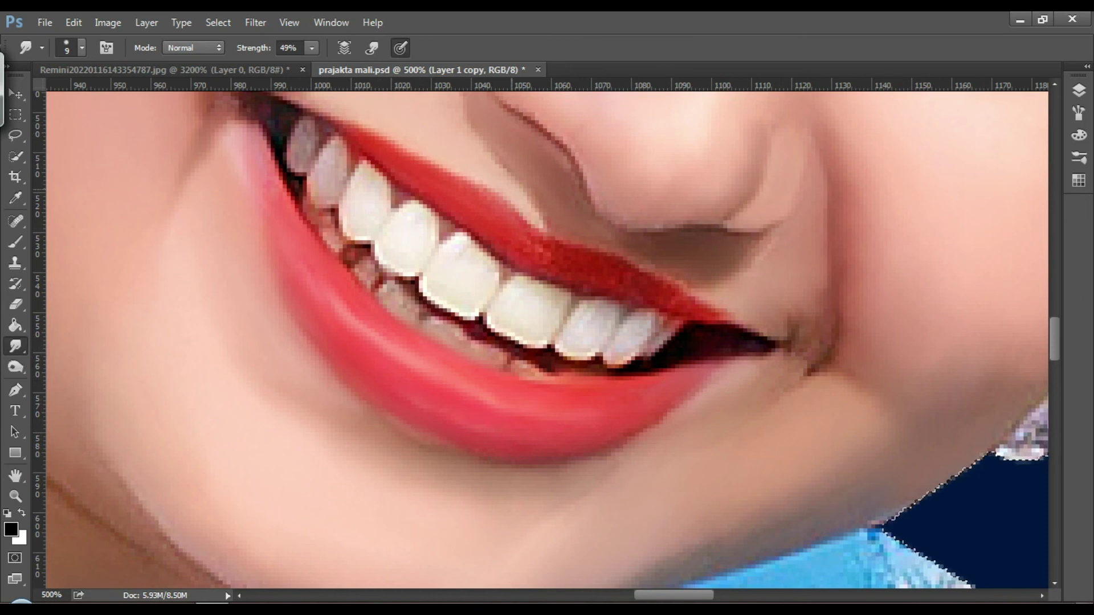
{"action": "left_click_drag", "start_coordinate": [544, 263], "coordinate": [555, 246]}
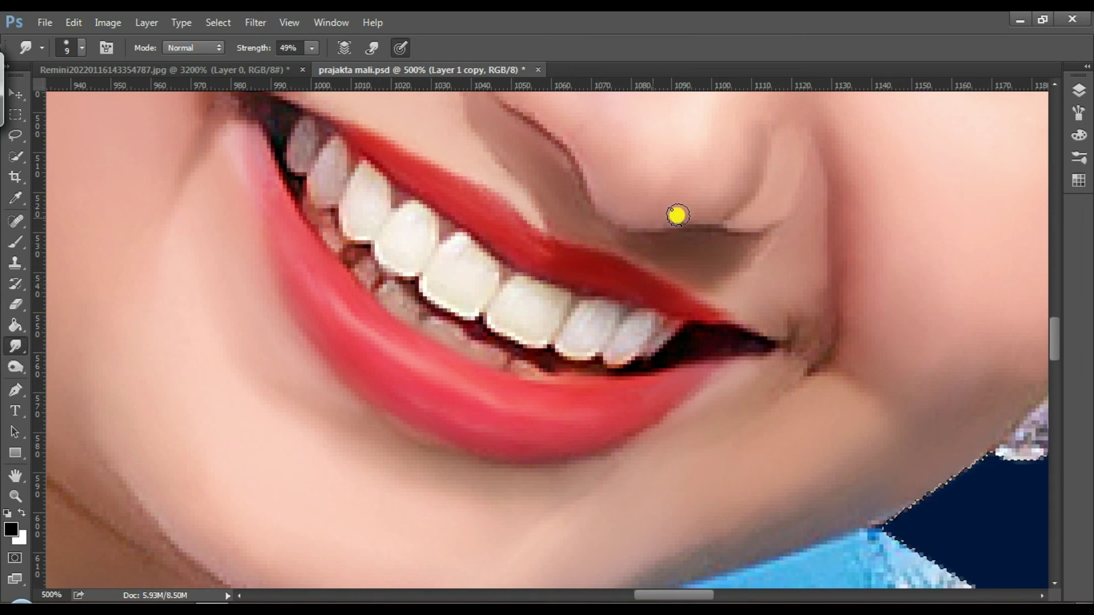
{"action": "left_click", "coordinate": [537, 256]}
{"action": "left_click_drag", "start_coordinate": [427, 285], "coordinate": [458, 299]}
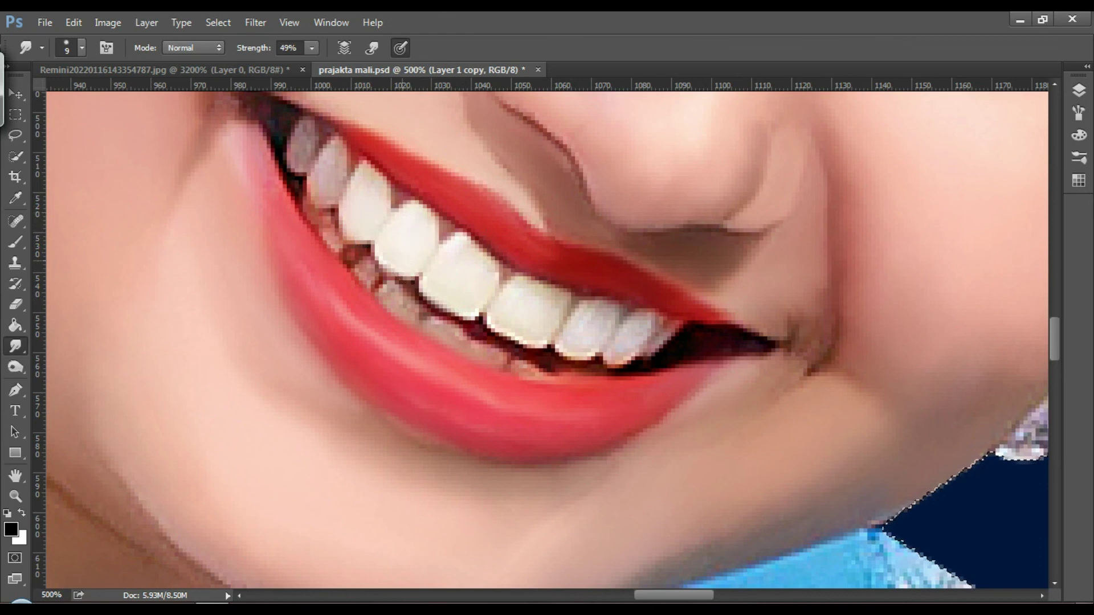
{"action": "mouse_move", "coordinate": [500, 309]}
{"action": "left_mouse_down"}
{"action": "mouse_move", "coordinate": [505, 334]}
{"action": "mouse_move", "coordinate": [529, 338]}
{"action": "left_mouse_up"}
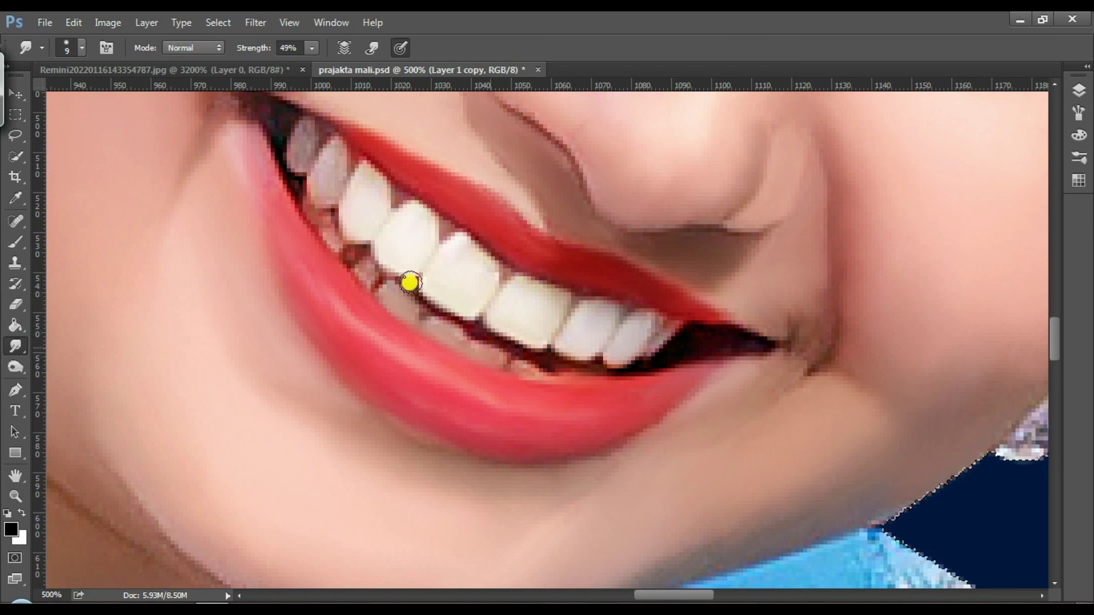
{"action": "left_click", "coordinate": [21, 511]}
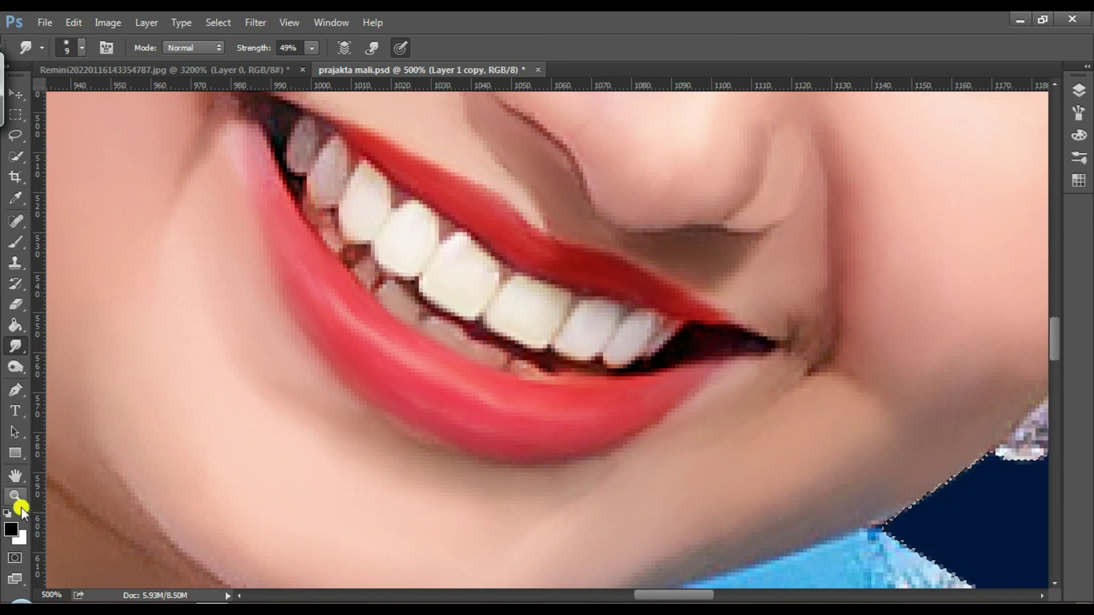
{"action": "left_click", "coordinate": [348, 330], "text": "alt"}
{"action": "left_click", "coordinate": [342, 320], "text": "alt"}
{"action": "mouse_move", "coordinate": [365, 336]}
{"action": "left_mouse_down"}
{"action": "mouse_move", "coordinate": [322, 298]}
{"action": "mouse_move", "coordinate": [351, 319]}
{"action": "left_mouse_up"}
{"action": "left_click_drag", "start_coordinate": [495, 186], "coordinate": [515, 196]}
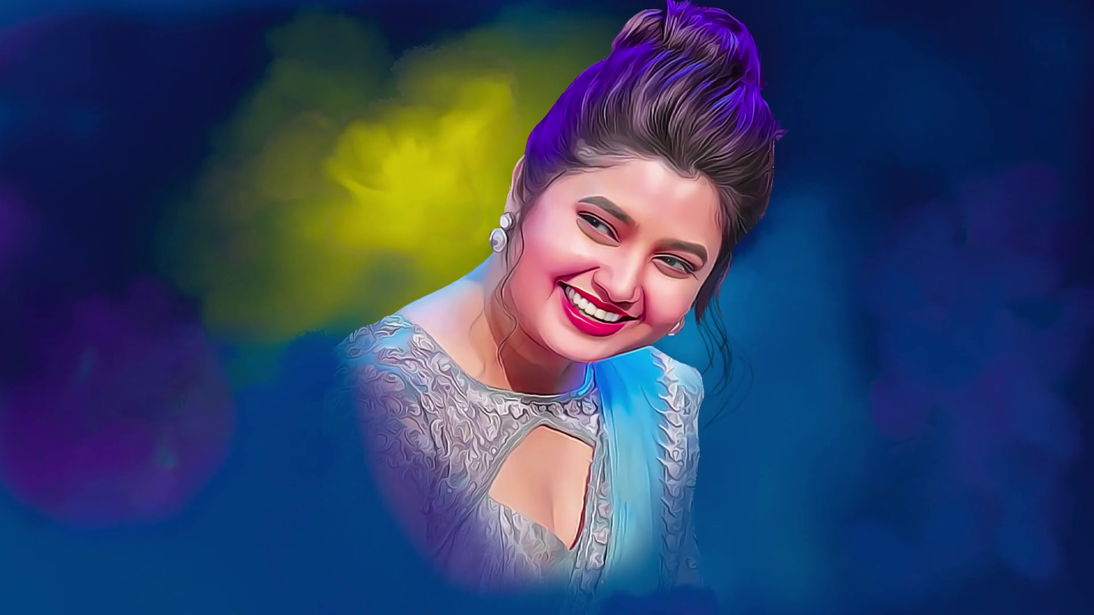